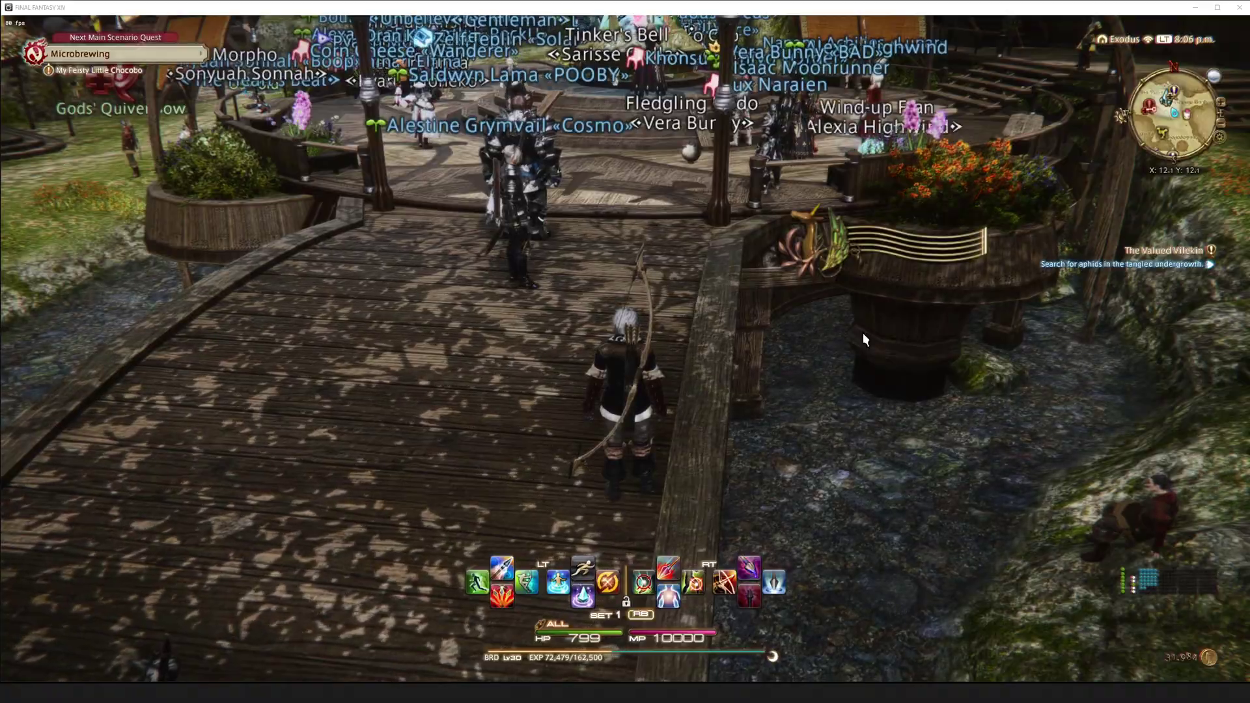
Run to the aetheryte in Gridania Aetheryte Plaza and choose Mih Khetto's Amphitheatre as the travel destination
key("w")
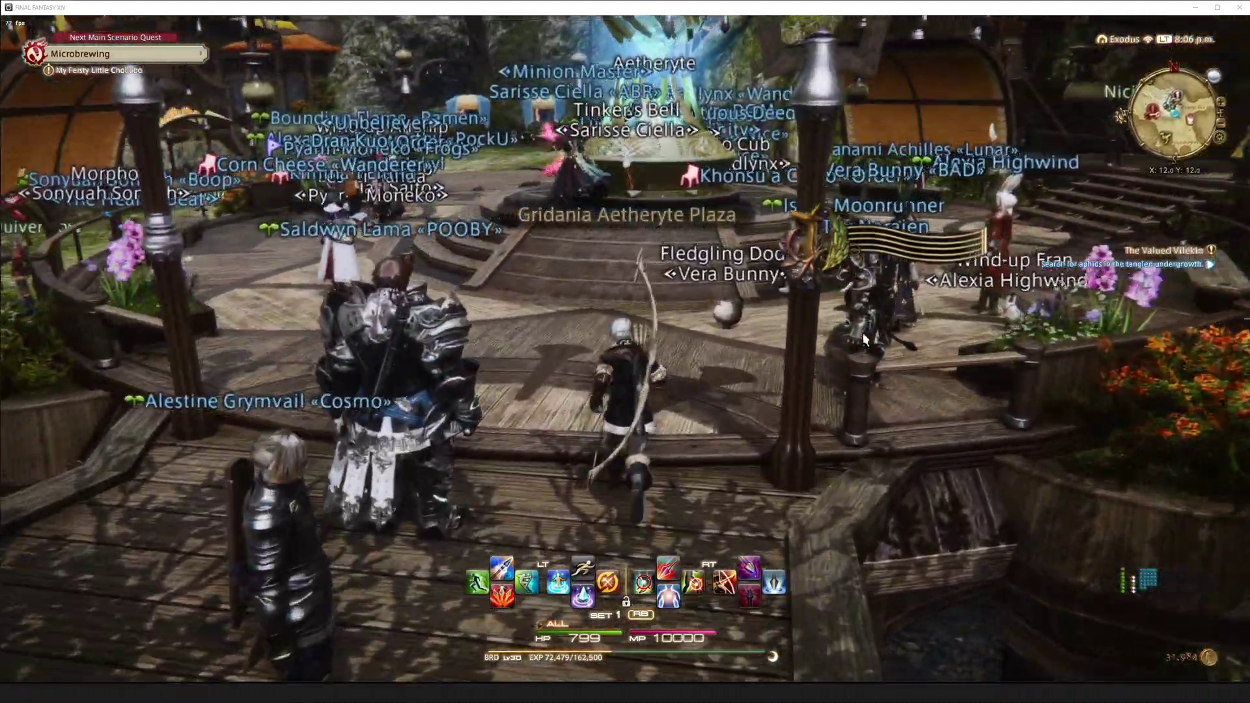
key("w")
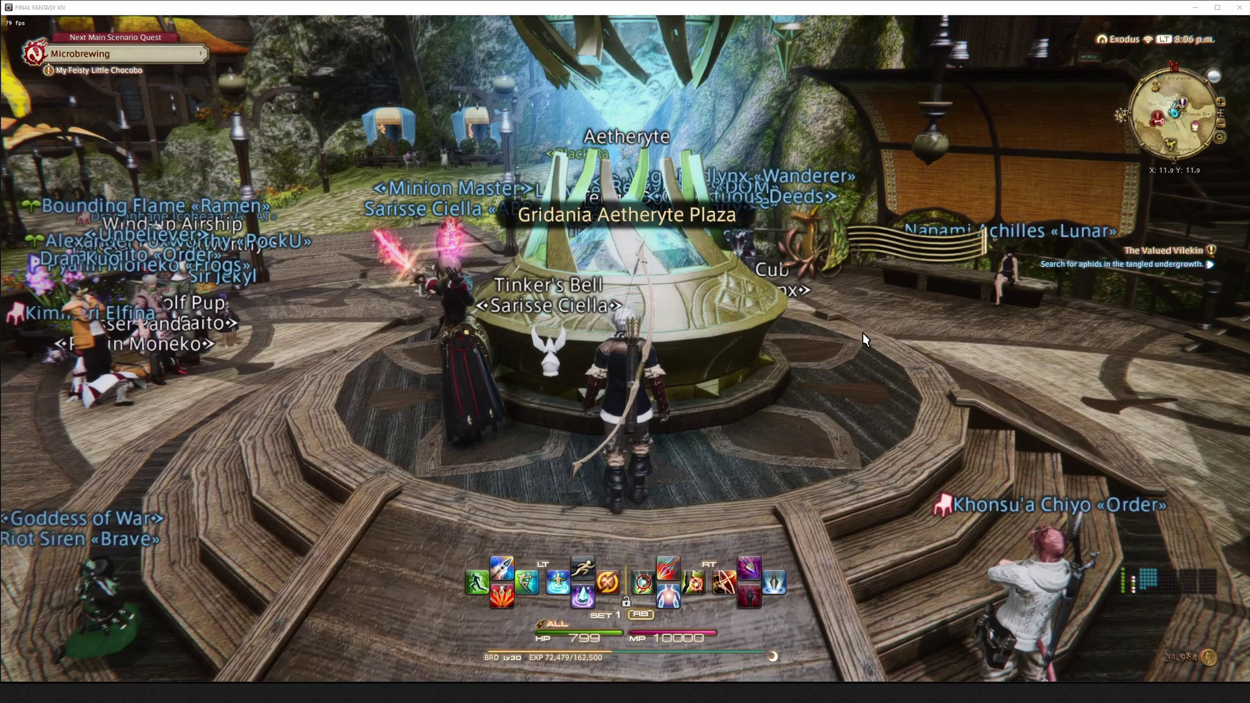
key("w")
key("KP_0")
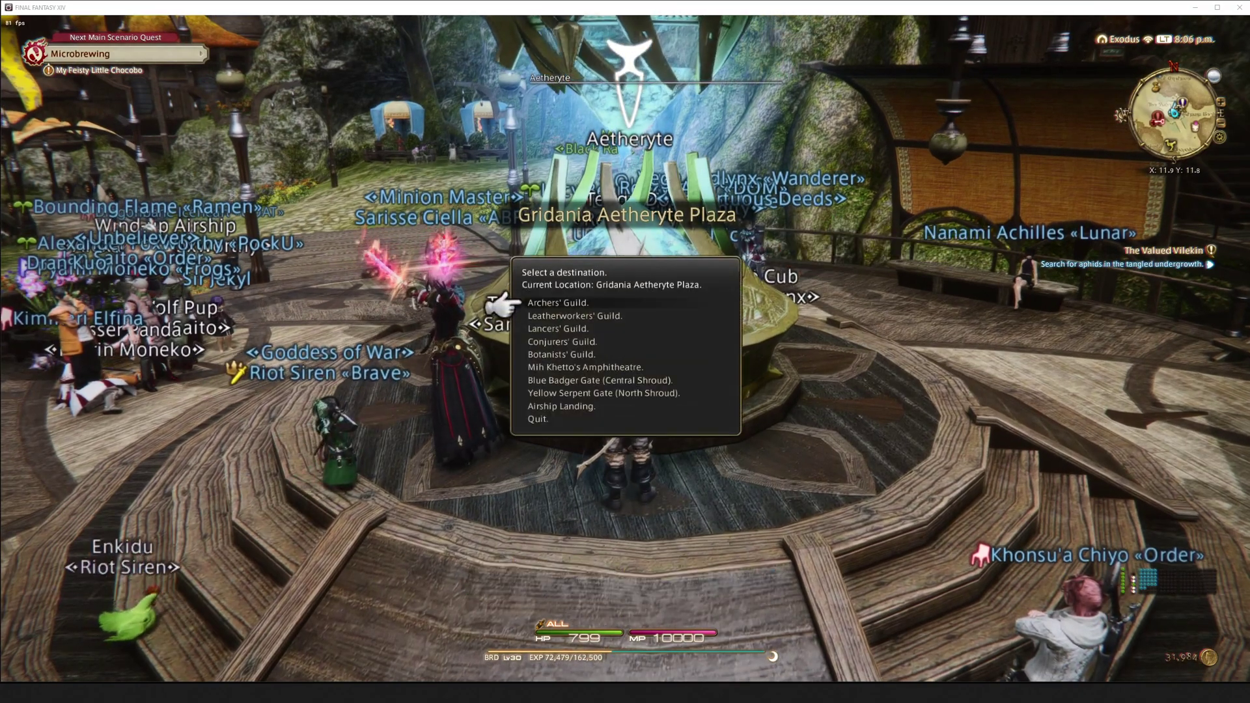
key("Down")
key("Down")
key("Down")
key("Down")
key("Down")
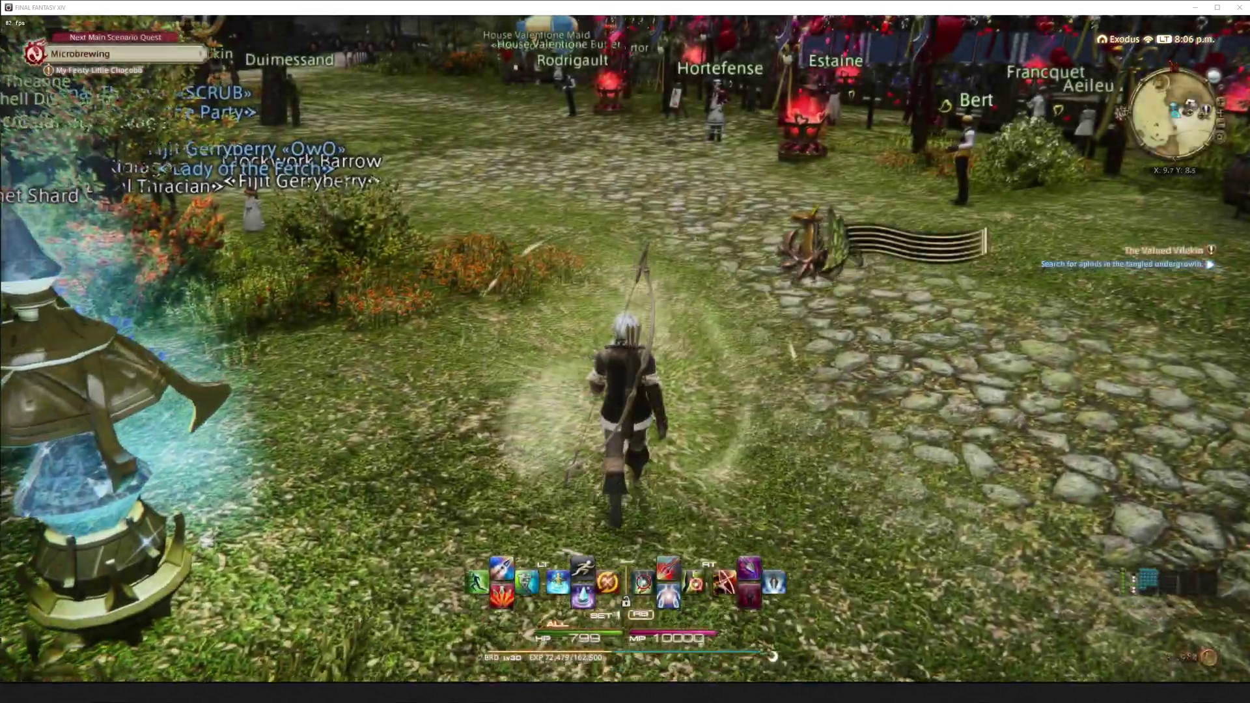
Run along the cobbled path past Duimessand to the quest giver Simpkin at the rock wall
key("d")
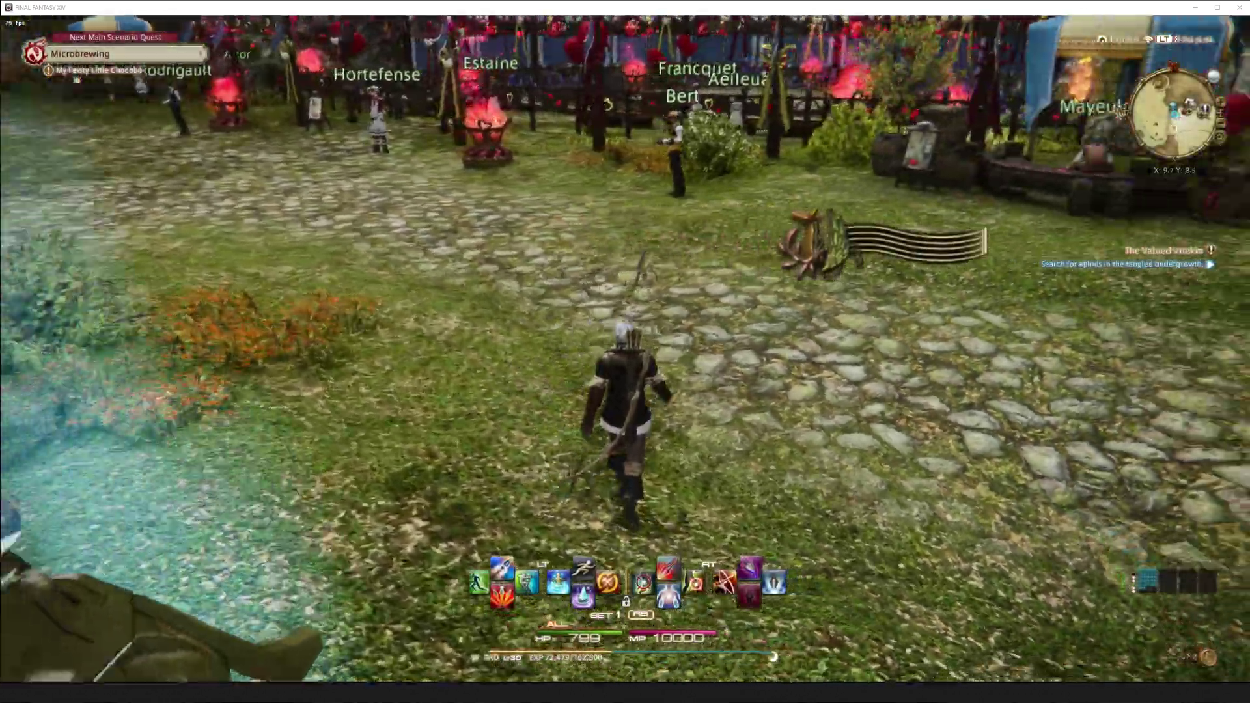
key("d")
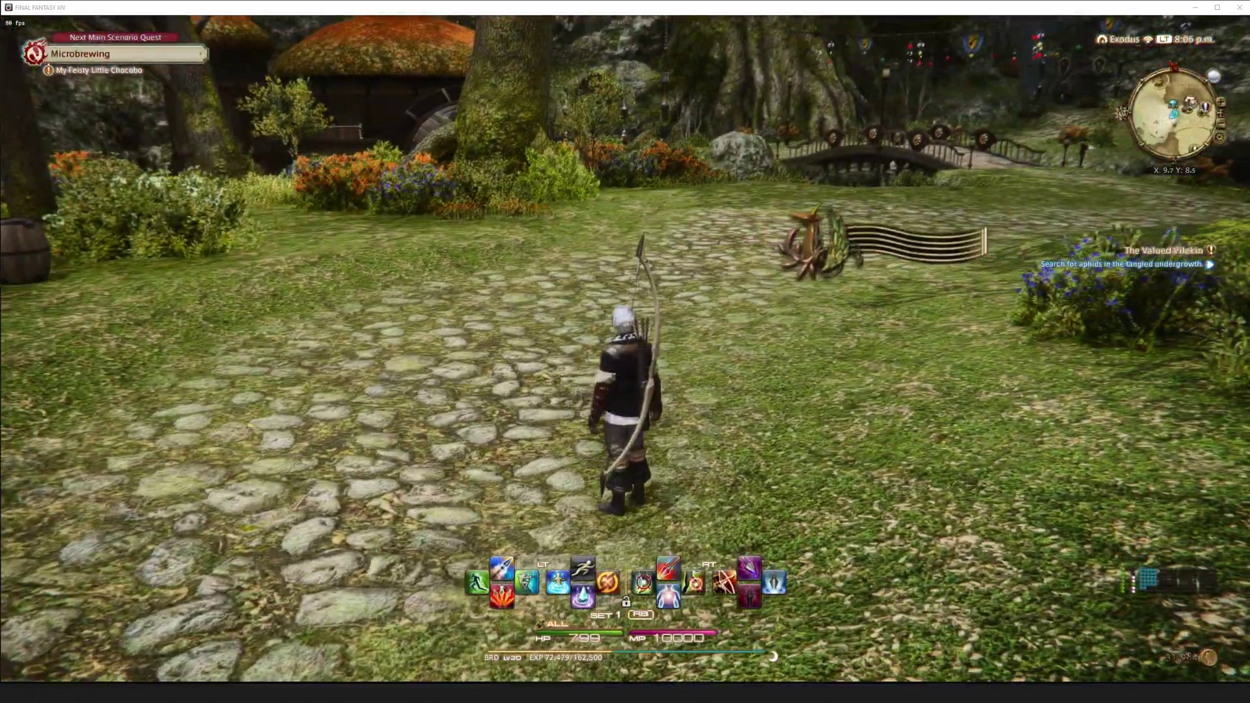
key("a")
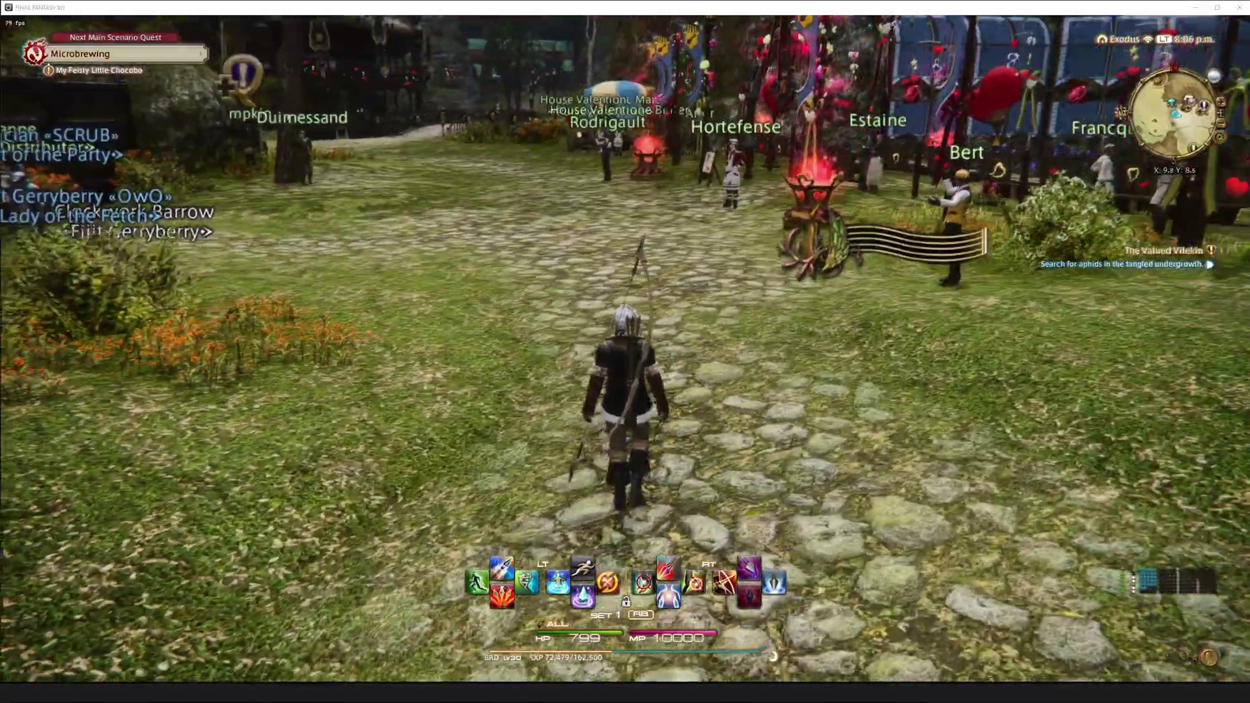
key("a")
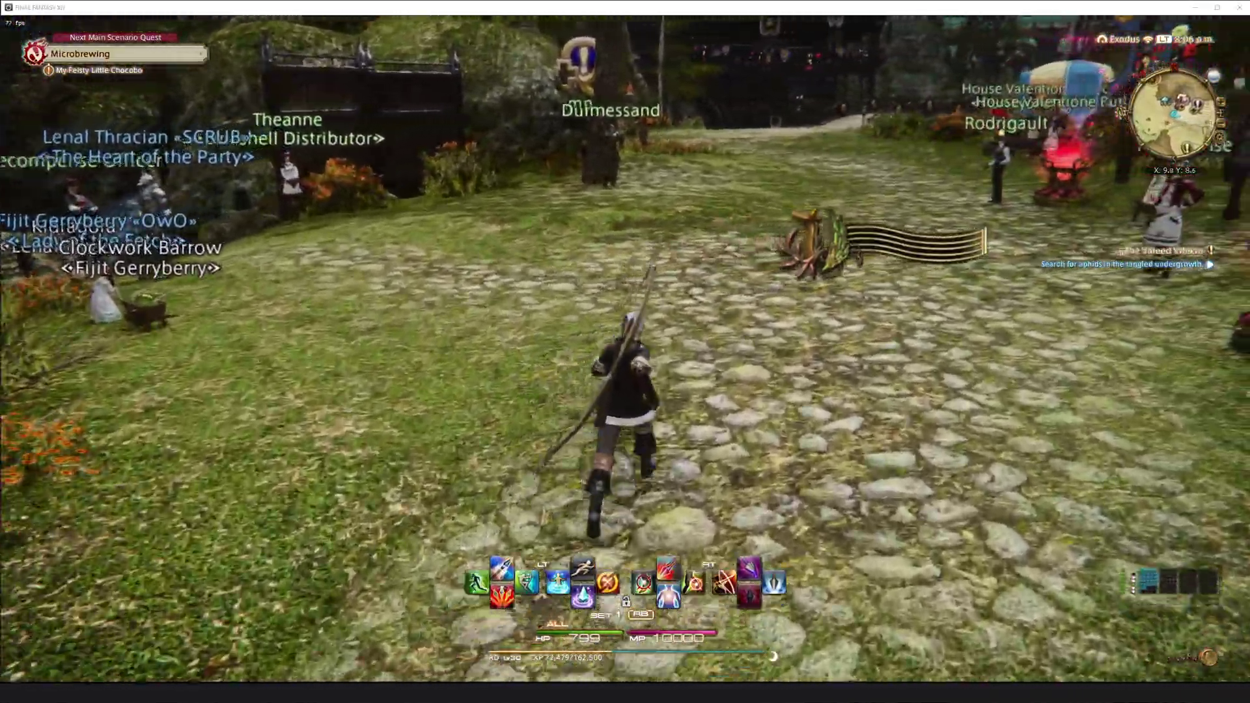
key("d")
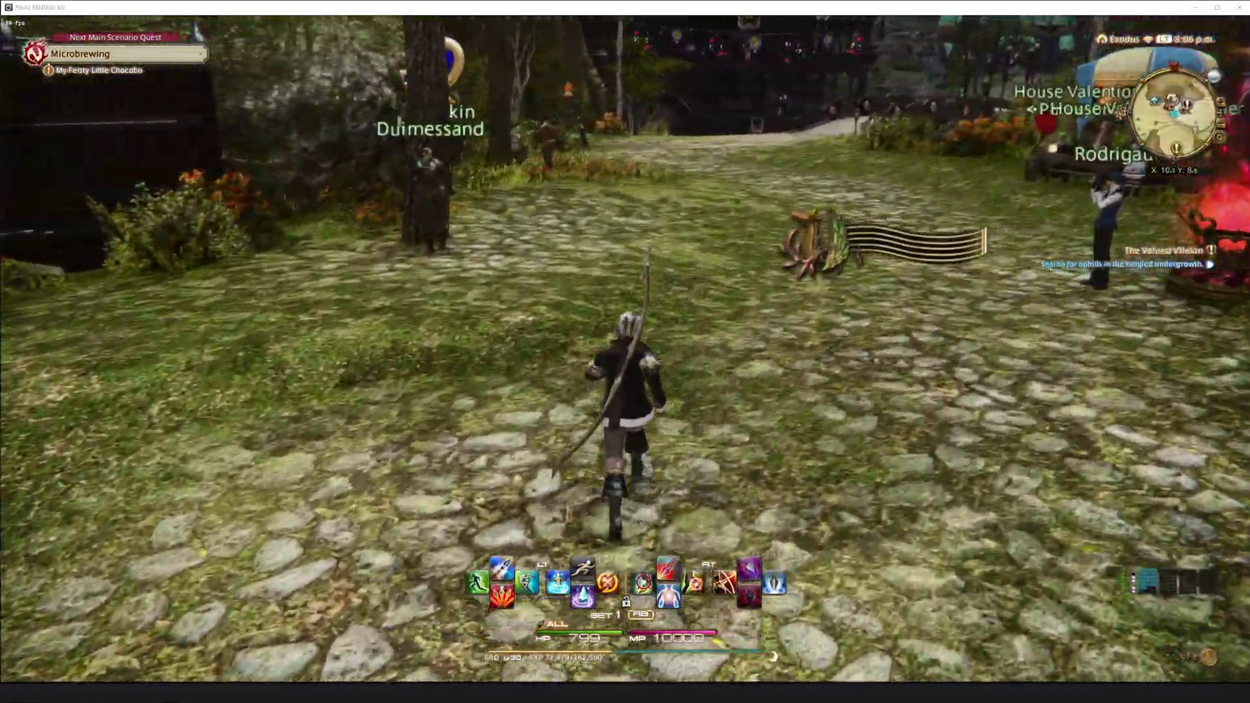
key("a")
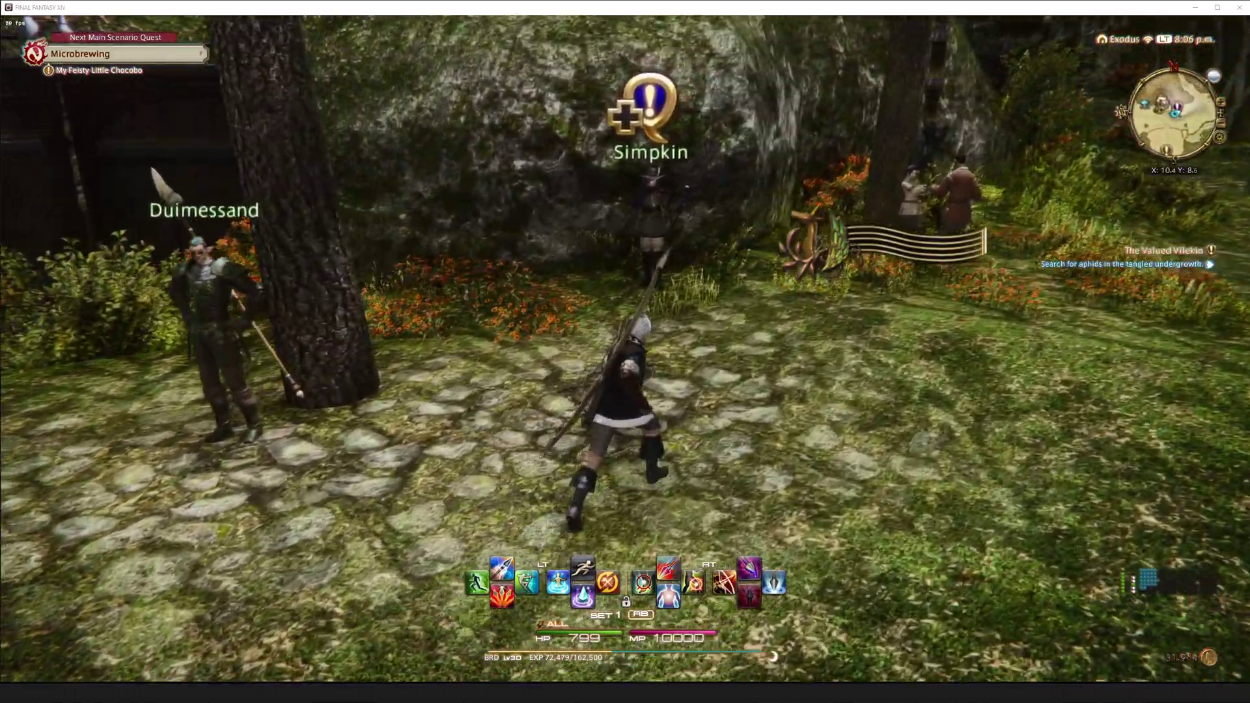
key("w")
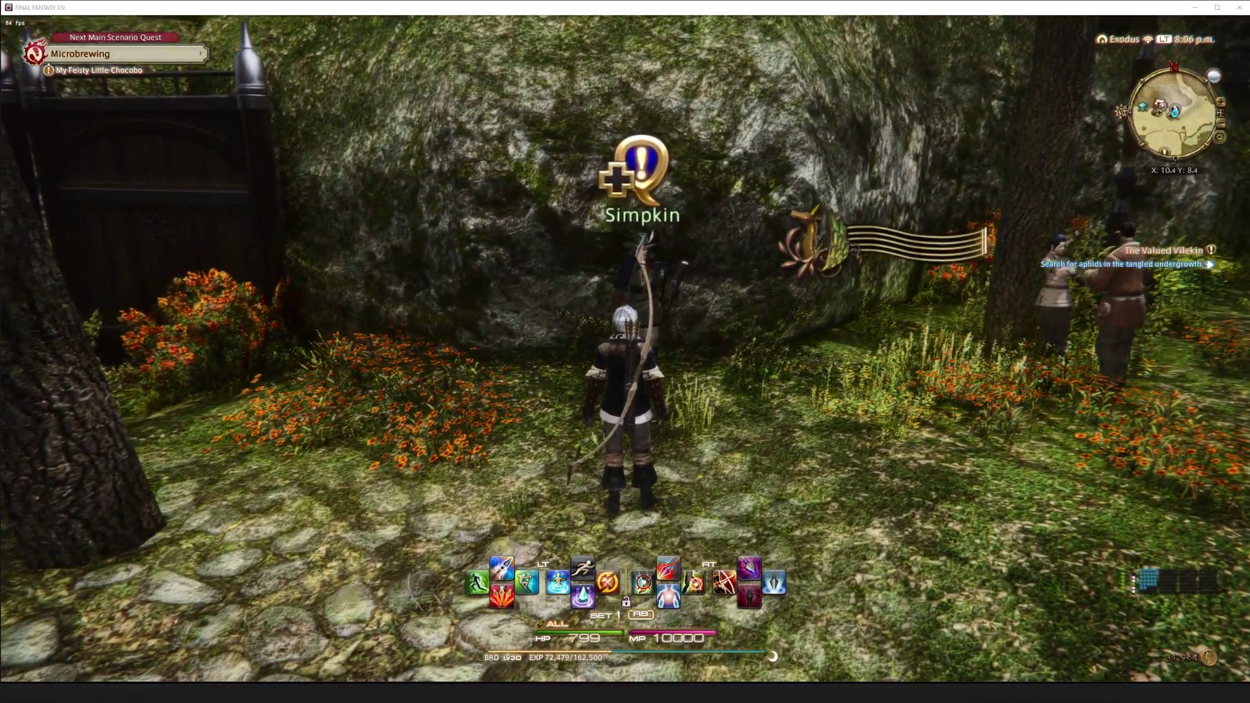
Inspect the equipped Soul of the Bard soul crystal in the character information, and close it
key("Escape")
key("Down")
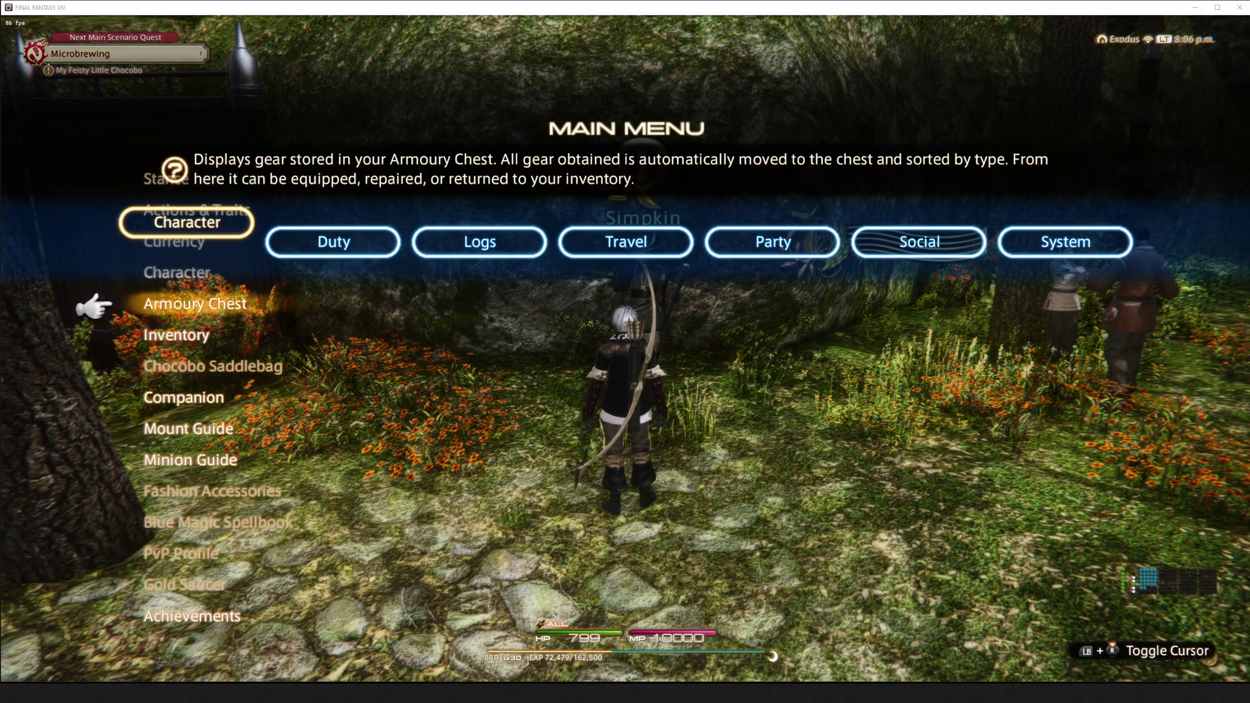
key("Up")
key("Return")
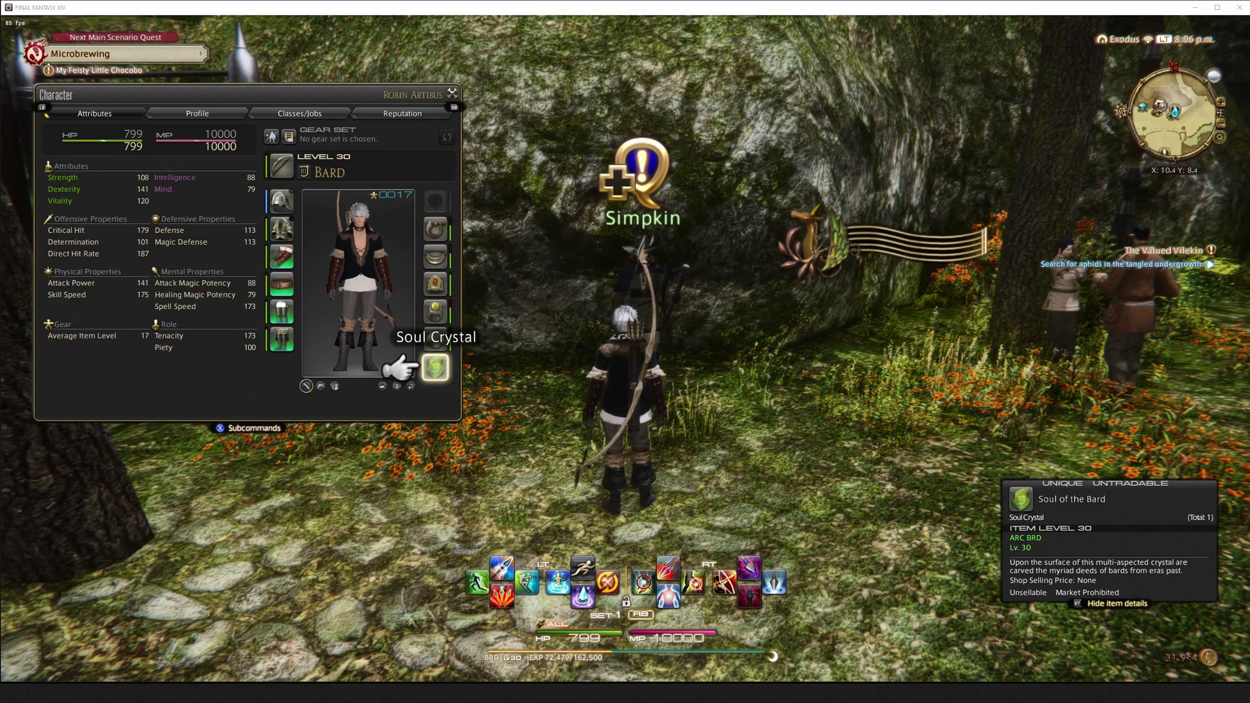
key("Escape")
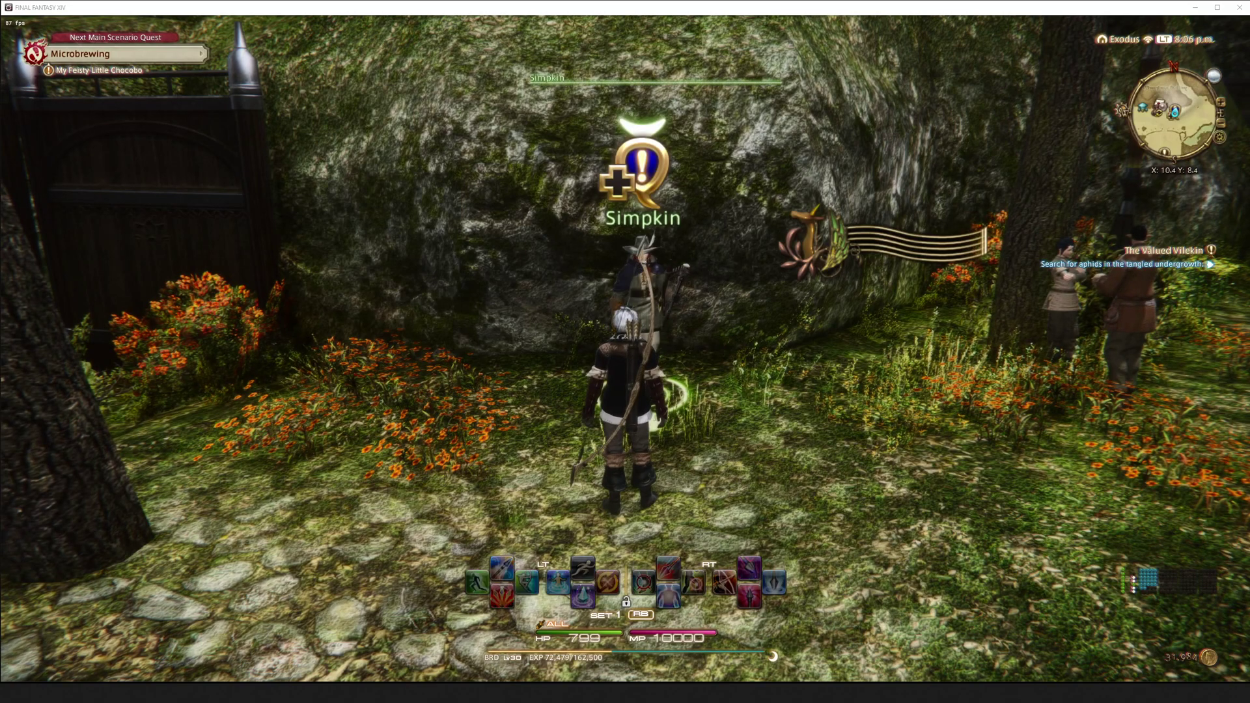
Talk to Simpkin, go through his quest dialogue and tick the consent to the Performance Actions Agreement
key("Return")
key("Return")
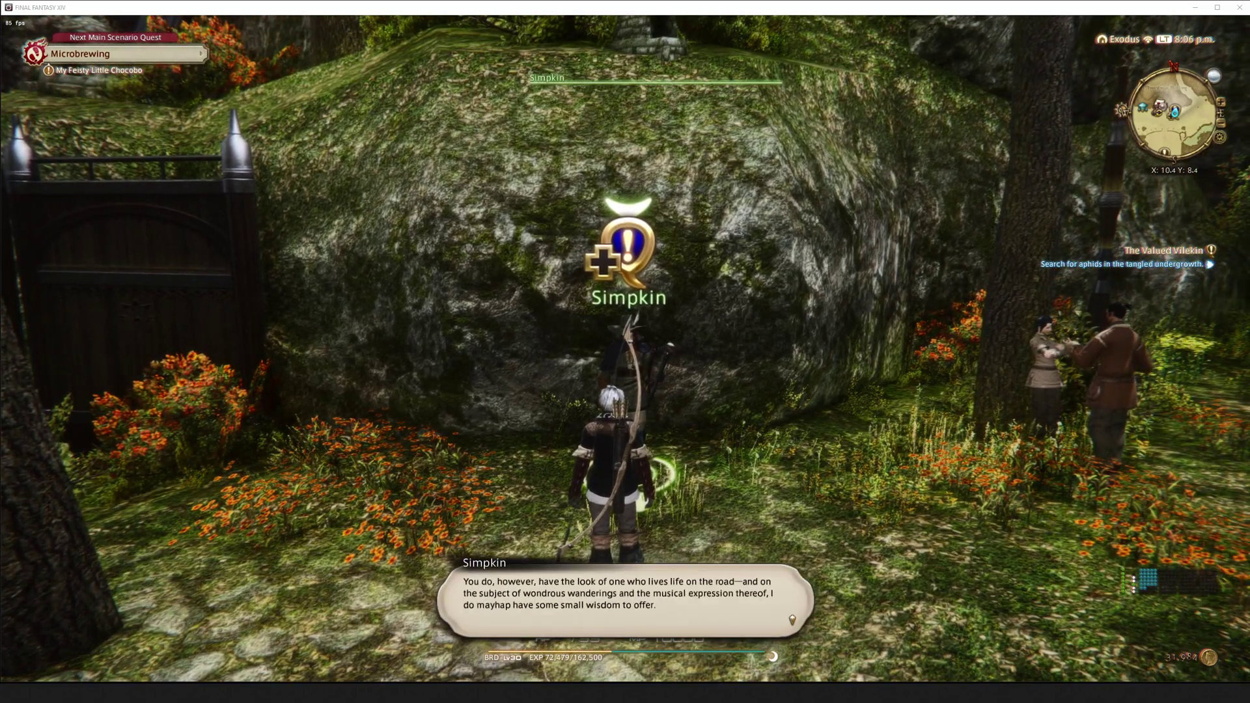
key("Return")
key("Return")
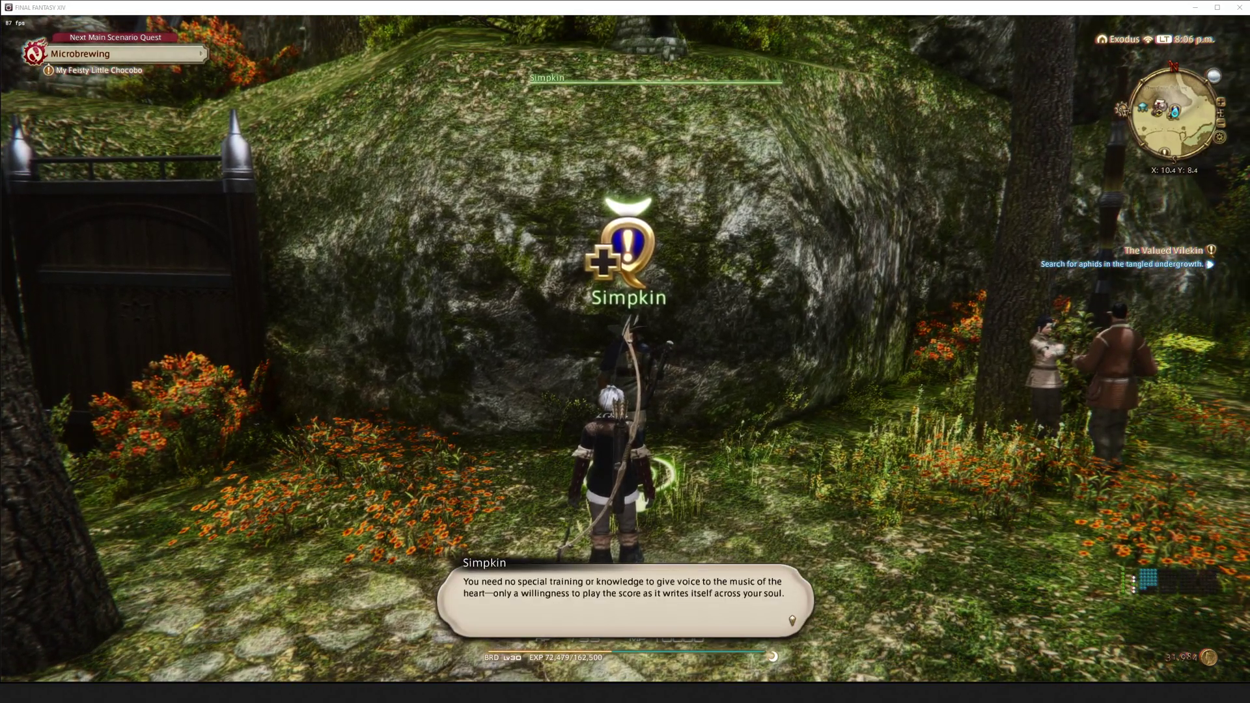
key("Return")
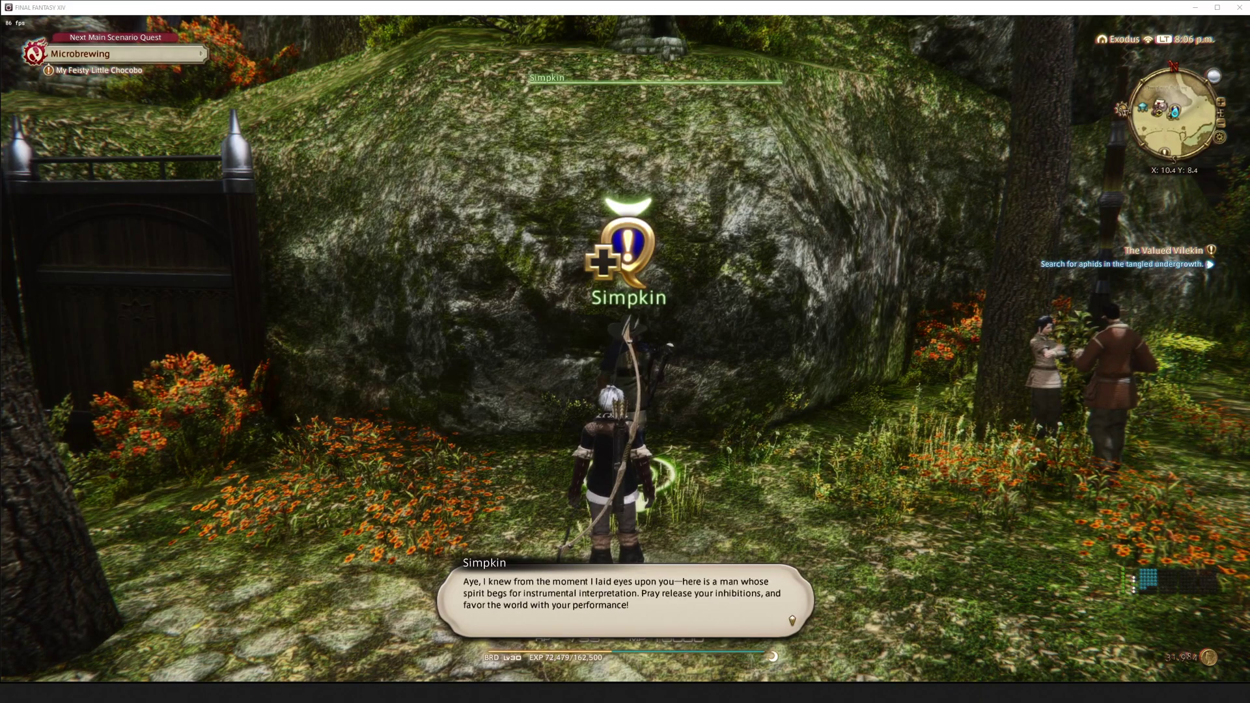
key("Return")
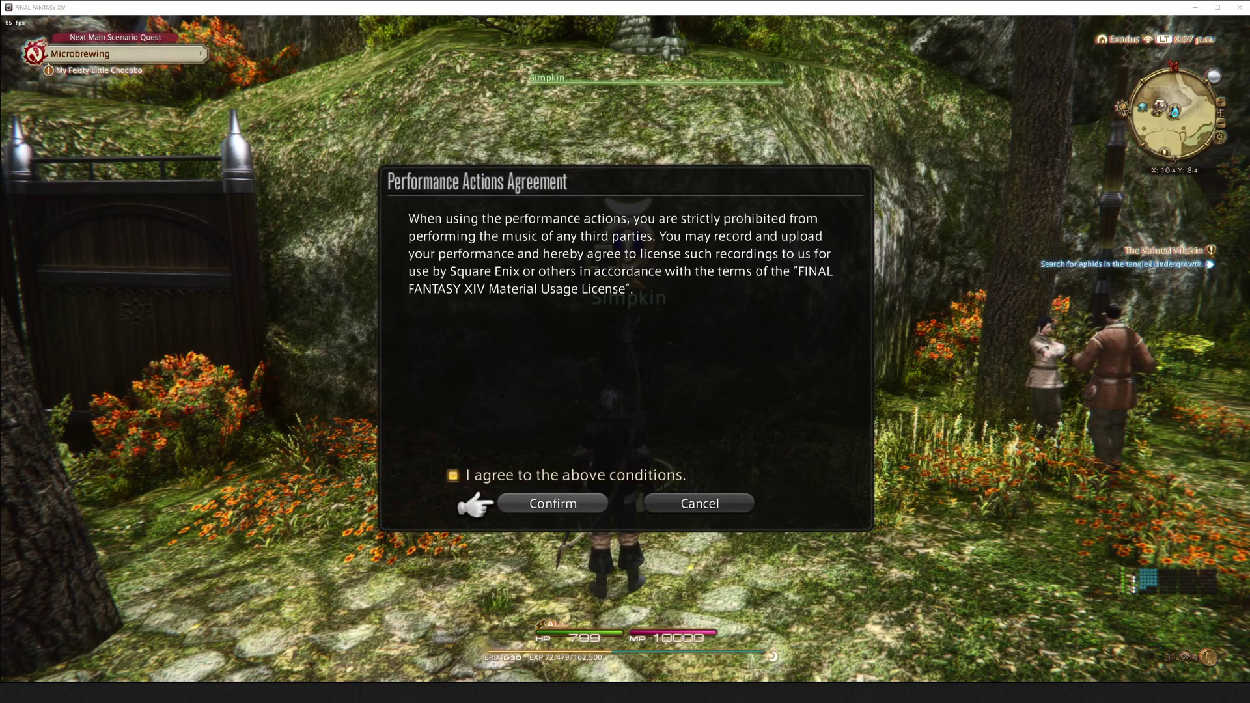
Confirm the Performance Actions Agreement, and read and dismiss the Performance Actions help entry
key("Return")
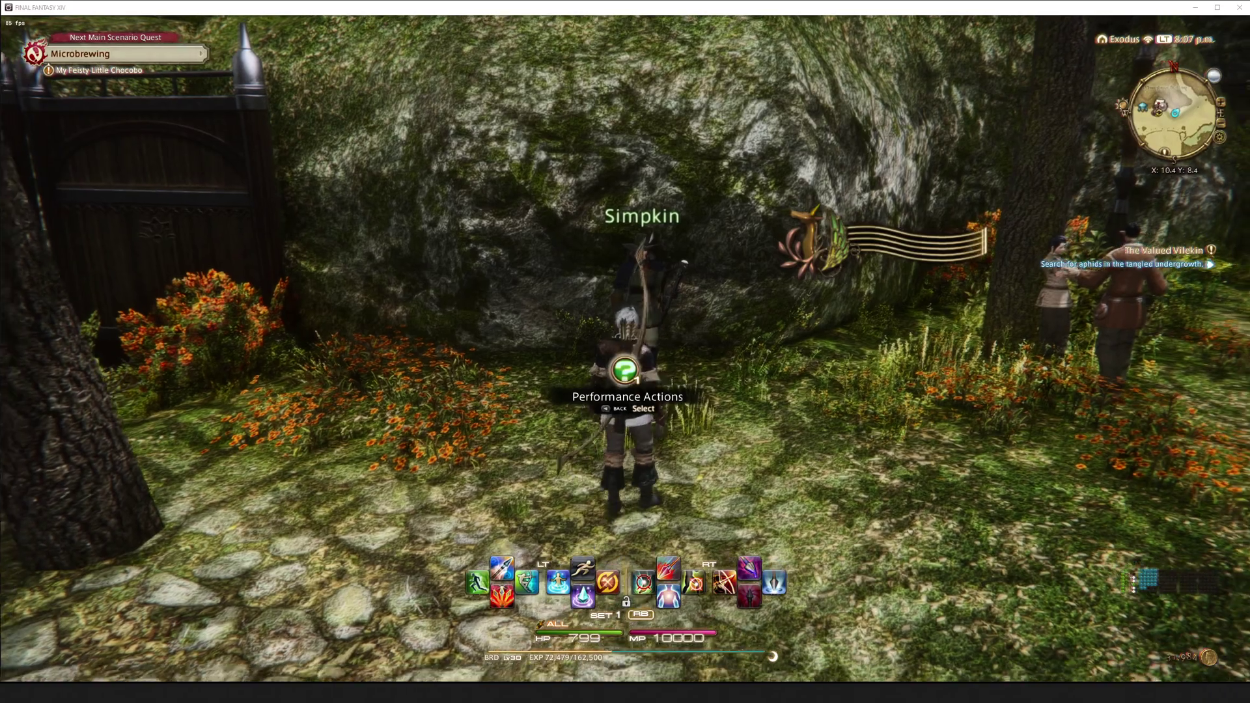
key("Return")
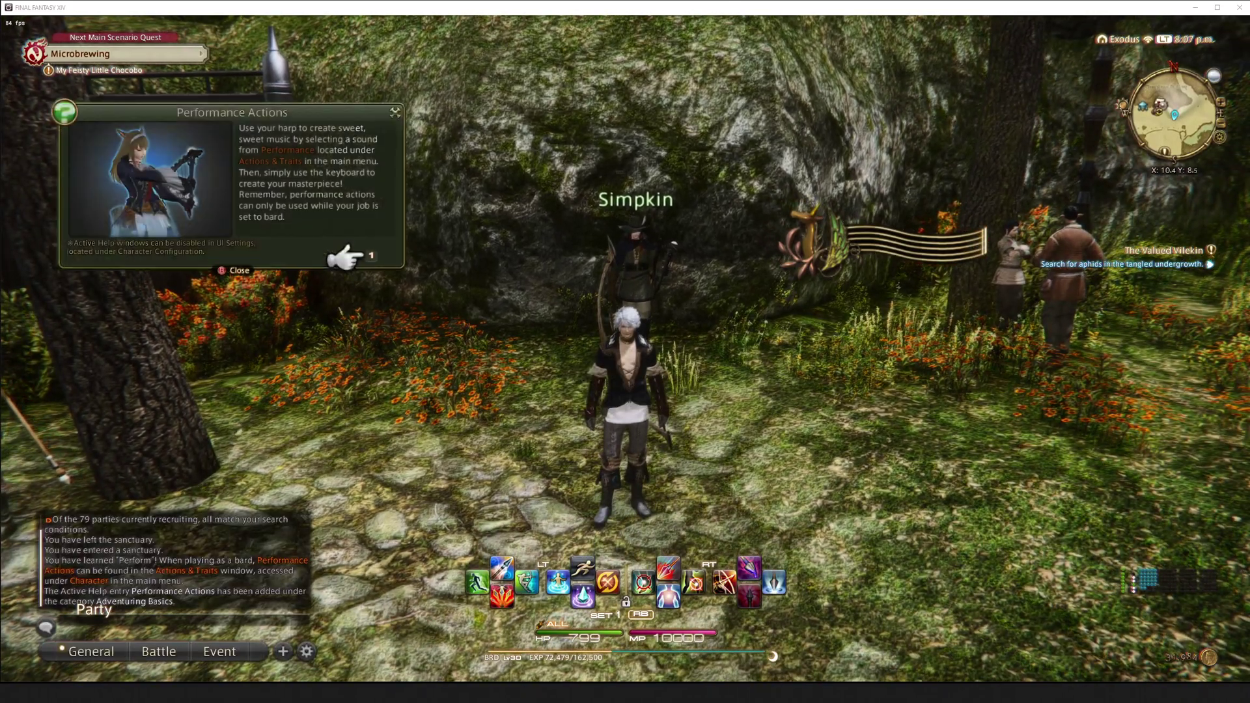
key("Return")
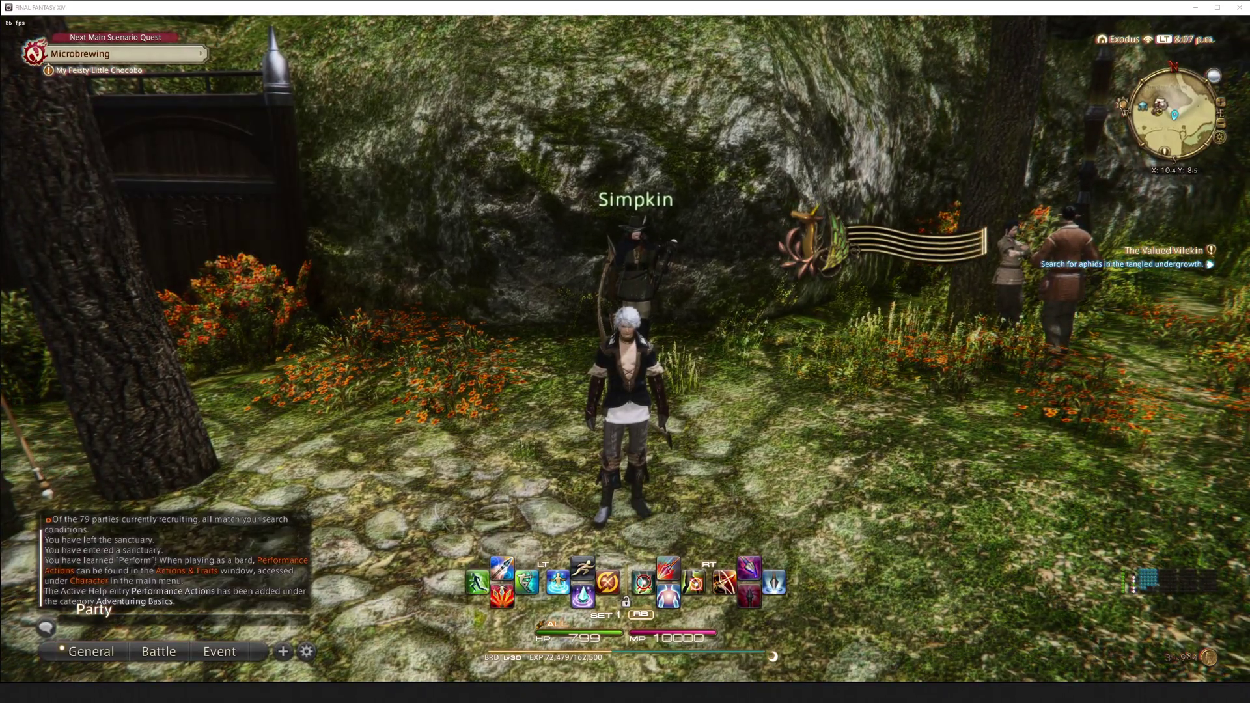
Run from Simpkin across the path to the flower bushes beside the large tree
key("w")
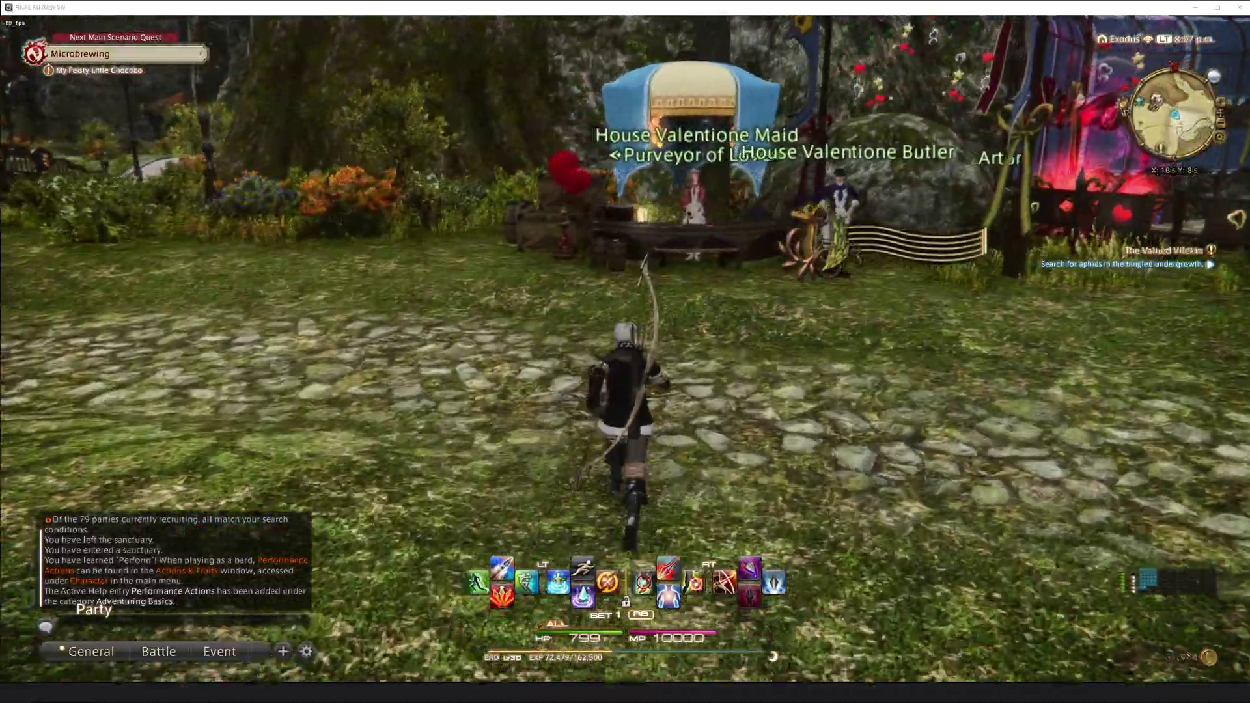
key("w")
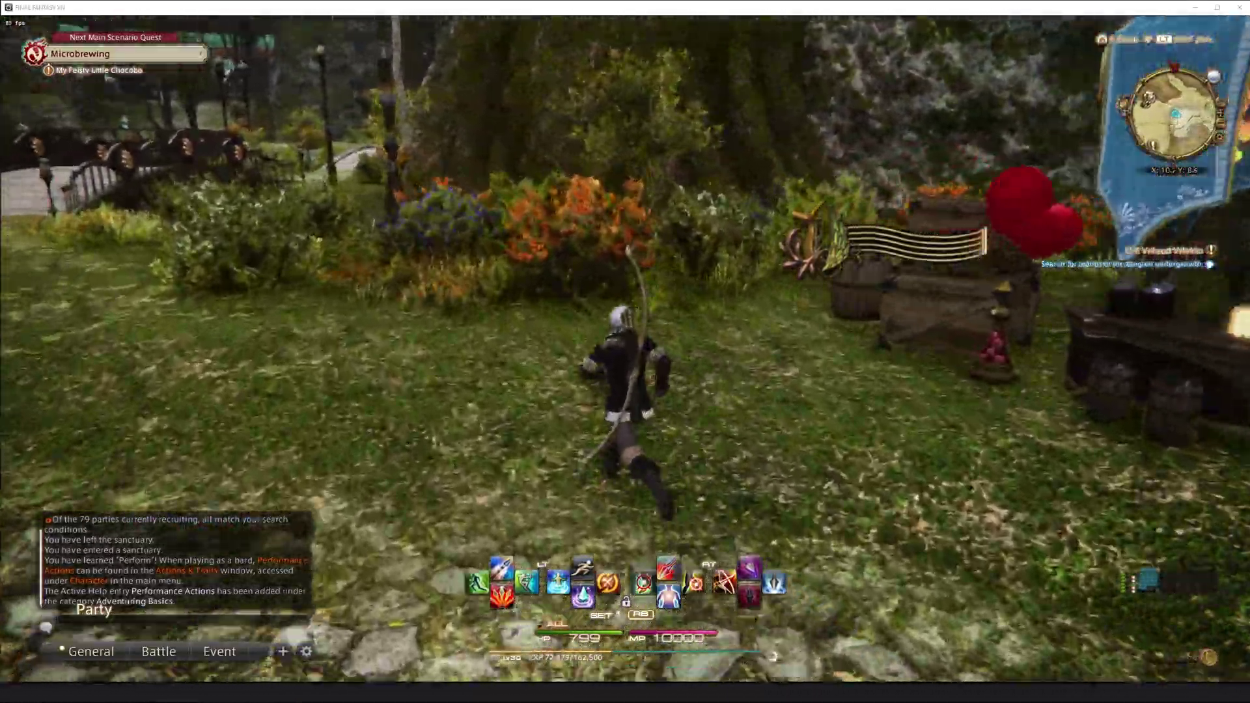
key("w")
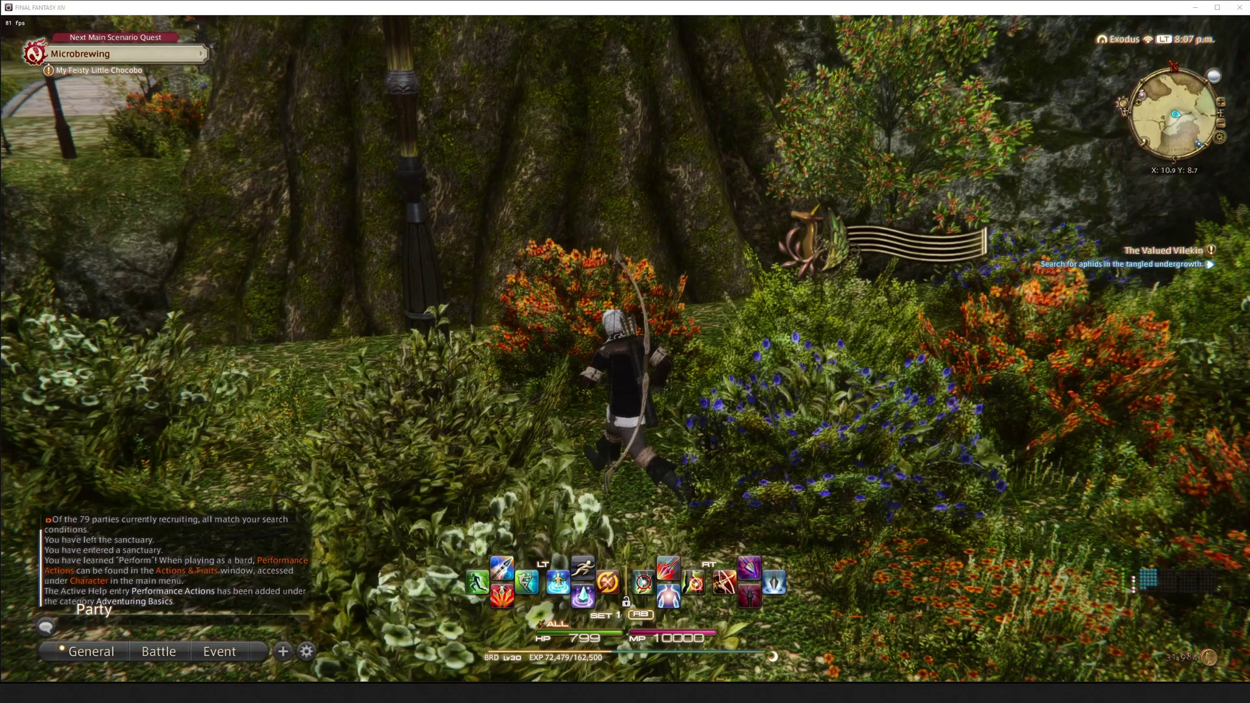
key("s")
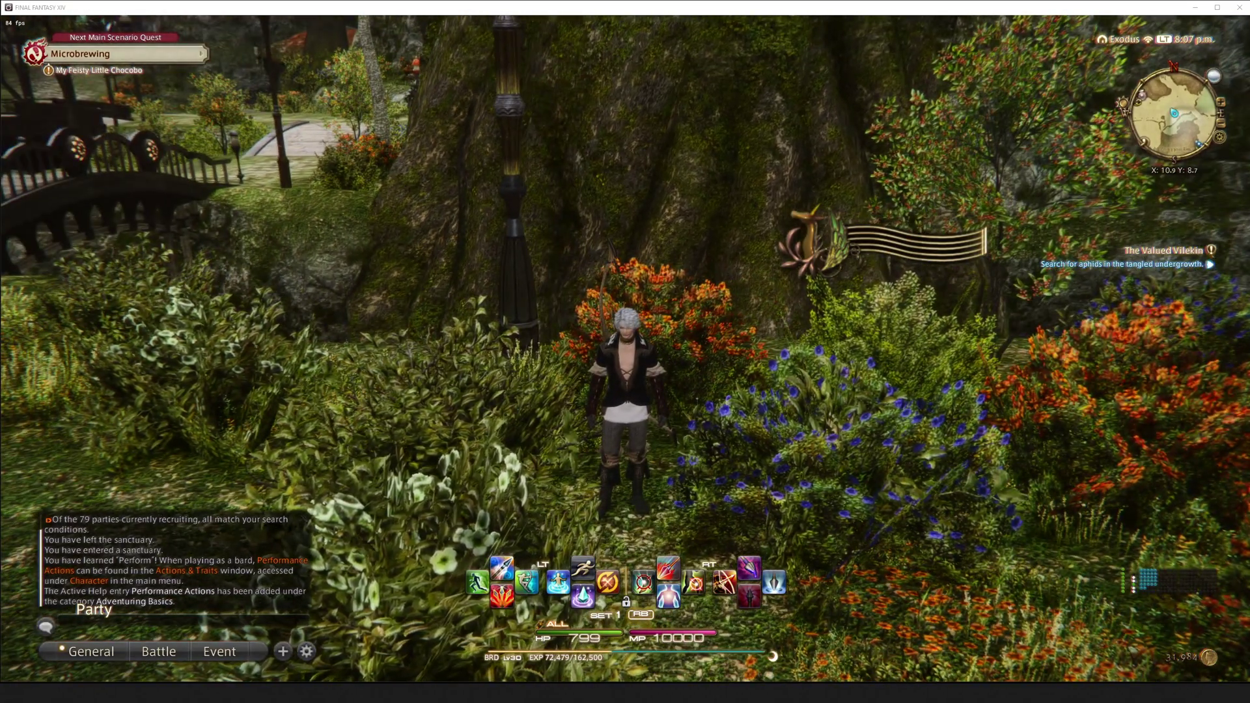
Open Actions & Traits for the Bard and show its Performance actions
key("Escape")
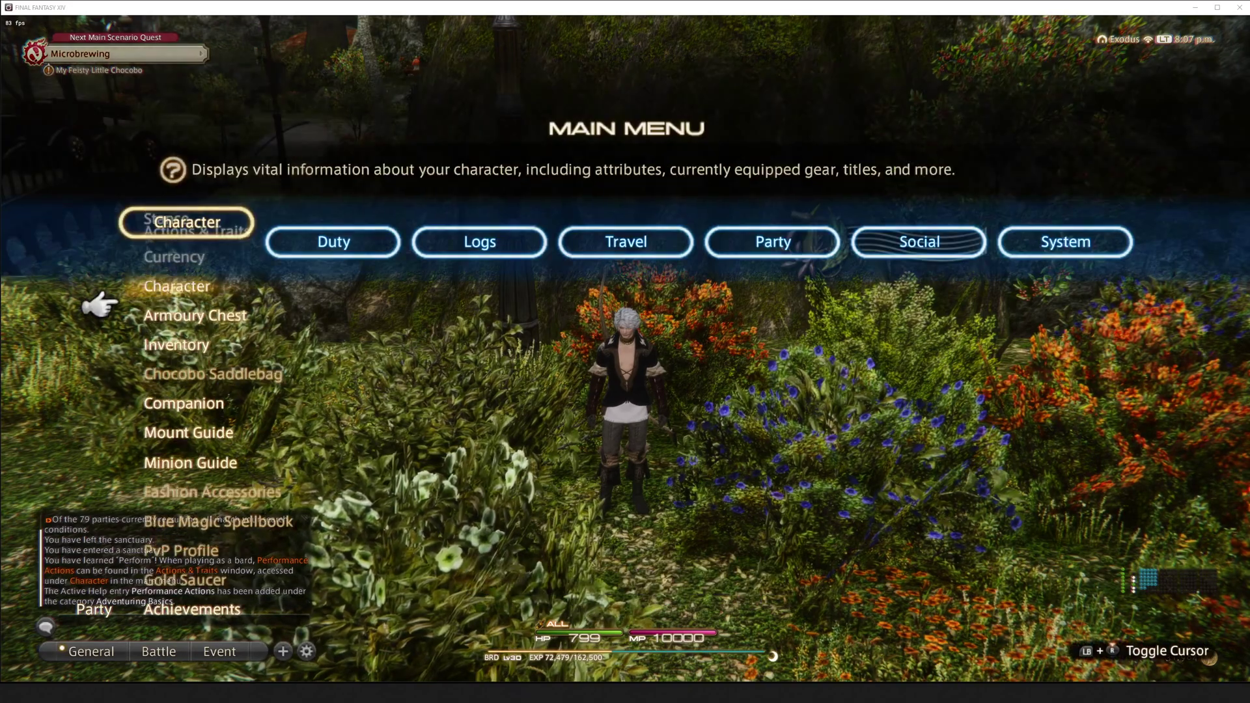
key("Up")
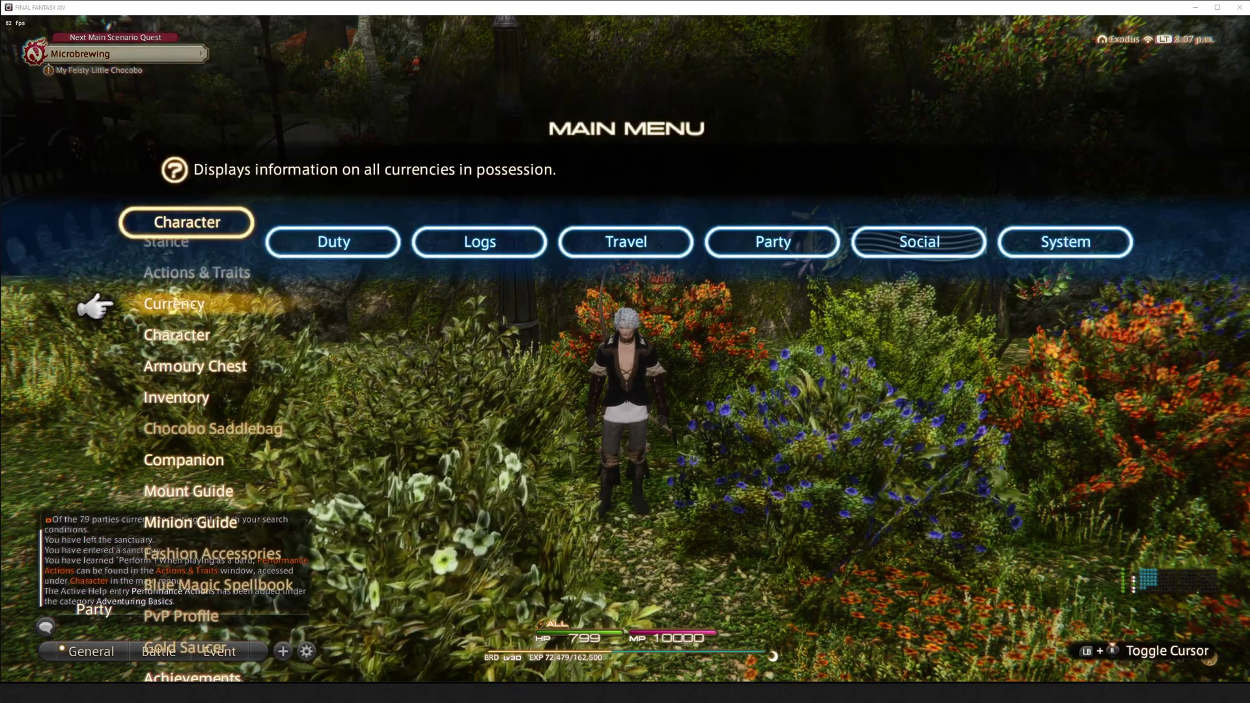
key("Up")
key("Return")
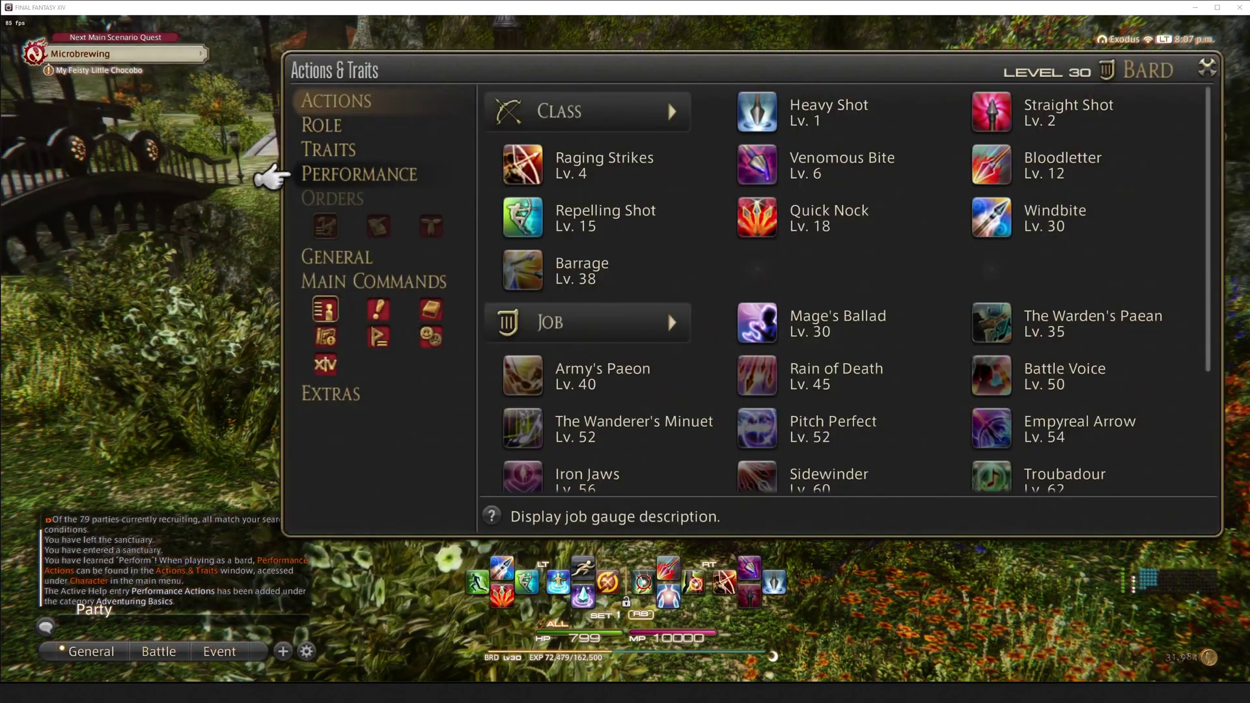
key("Return")
Look through the available performance instruments down to Double Bass, and return to the category list
key("Right")
key("Right")
key("Down")
key("Down")
key("Down")
key("Down")
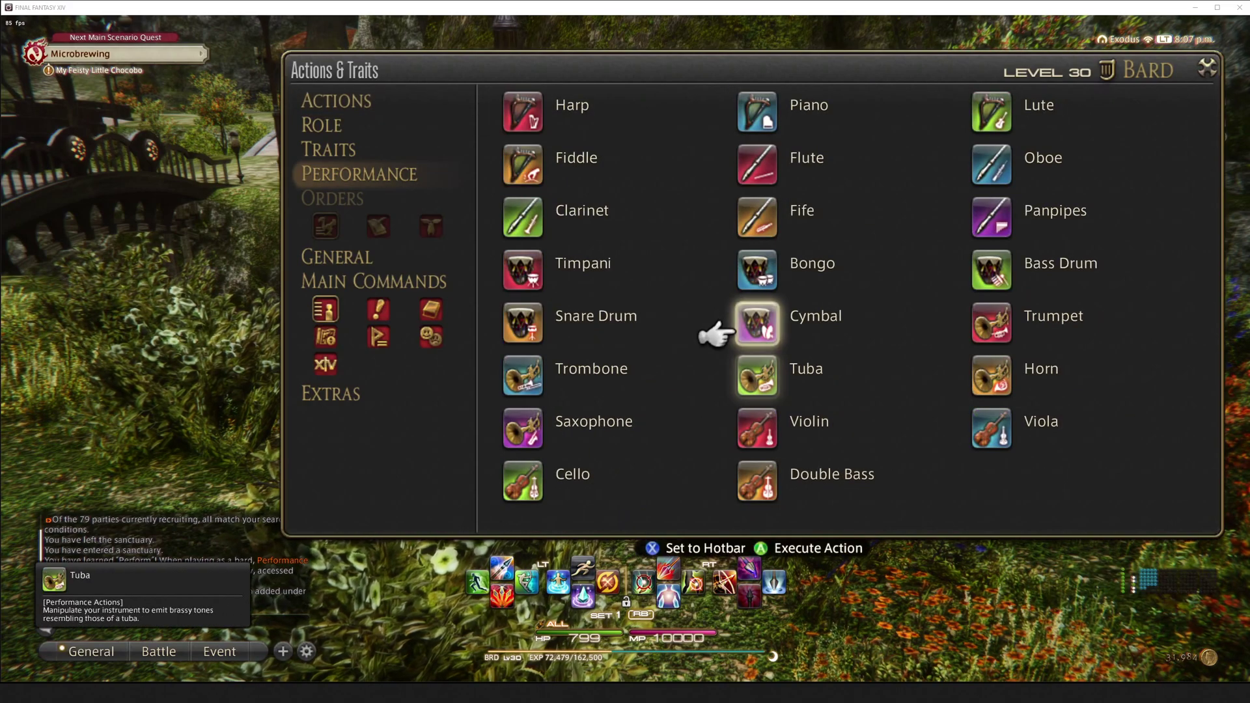
key("Left")
key("Down")
key("Down")
key("Up")
key("Up")
key("Up")
key("Up")
key("Up")
key("Up")
key("Up")
key("Right")
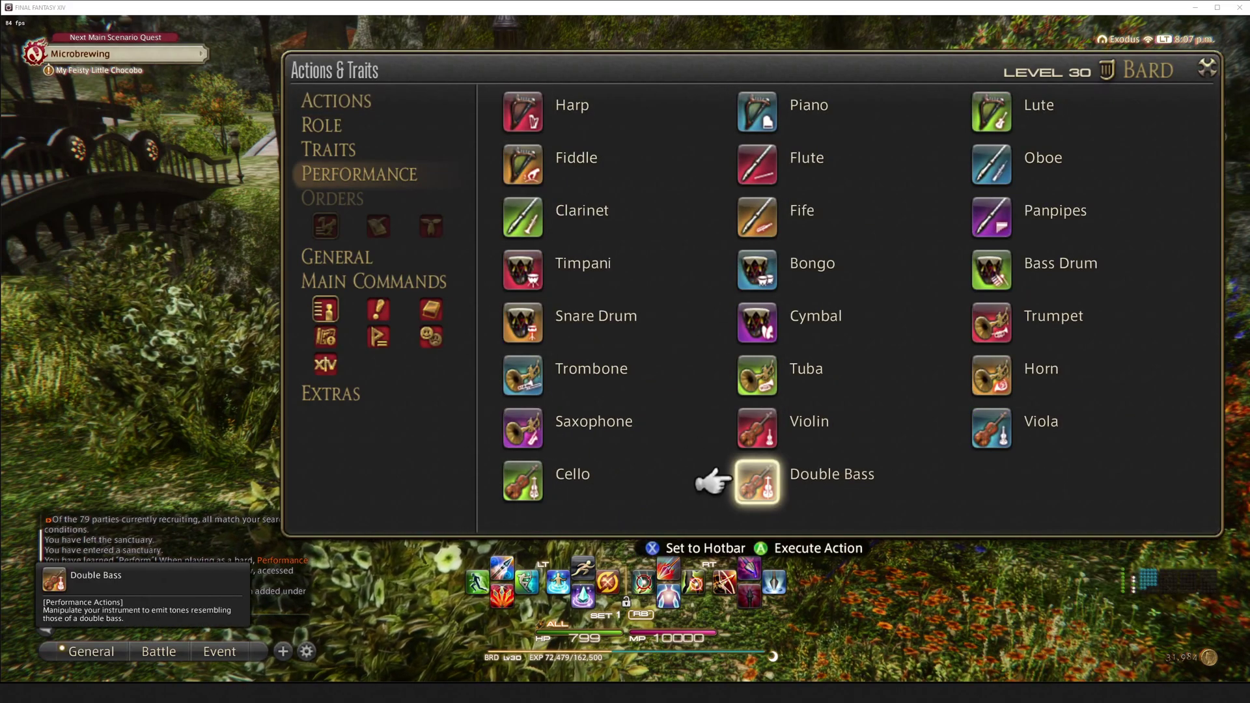
key("Escape")
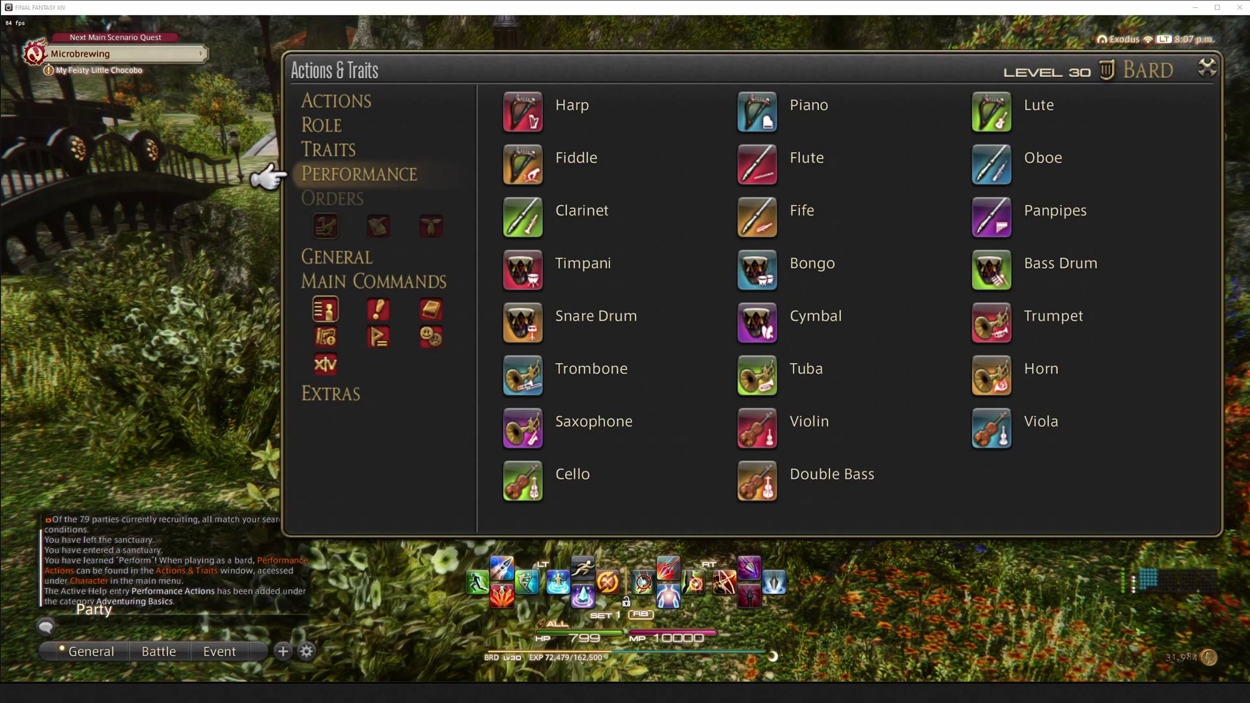
Go back into the performance instruments and highlight Harp to view its description
key("Return")
key("Up")
key("Up")
key("Up")
key("Up")
key("Up")
key("Up")
key("Up")
key("Left")
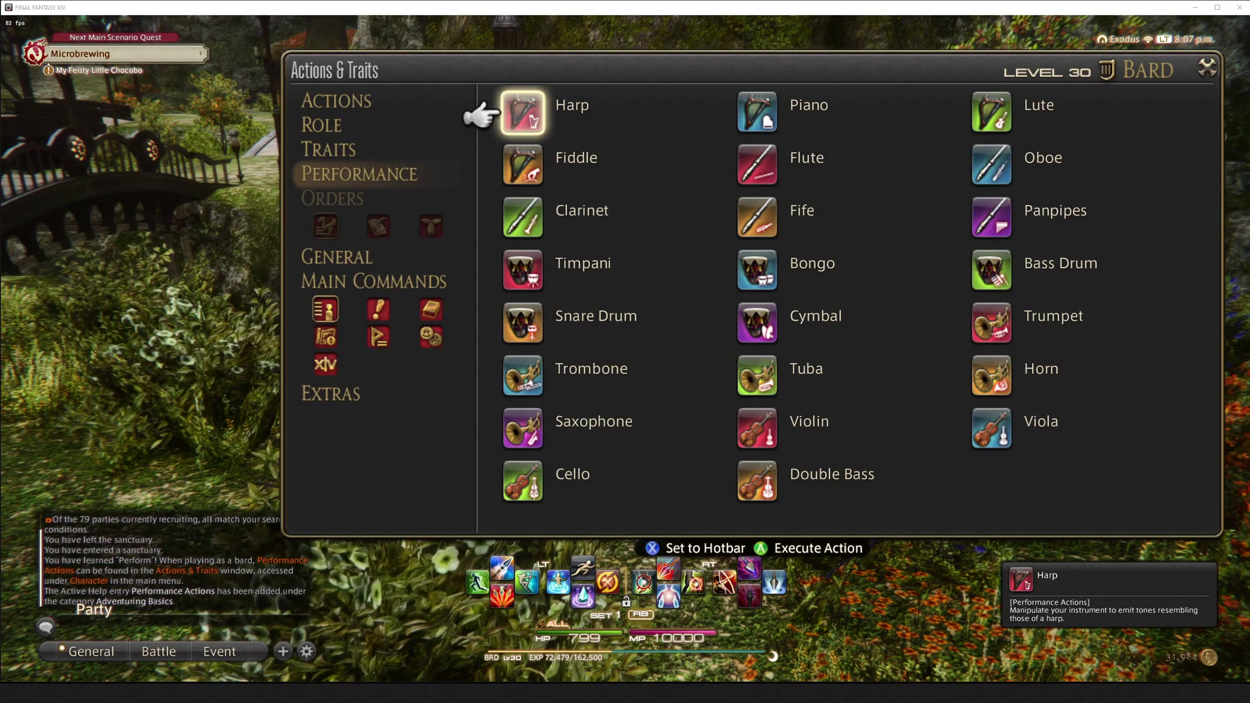
Bring the Chrome window over the game and search Google for "Bard Music Player"
left_click_drag(1249, 62, 535, 45)
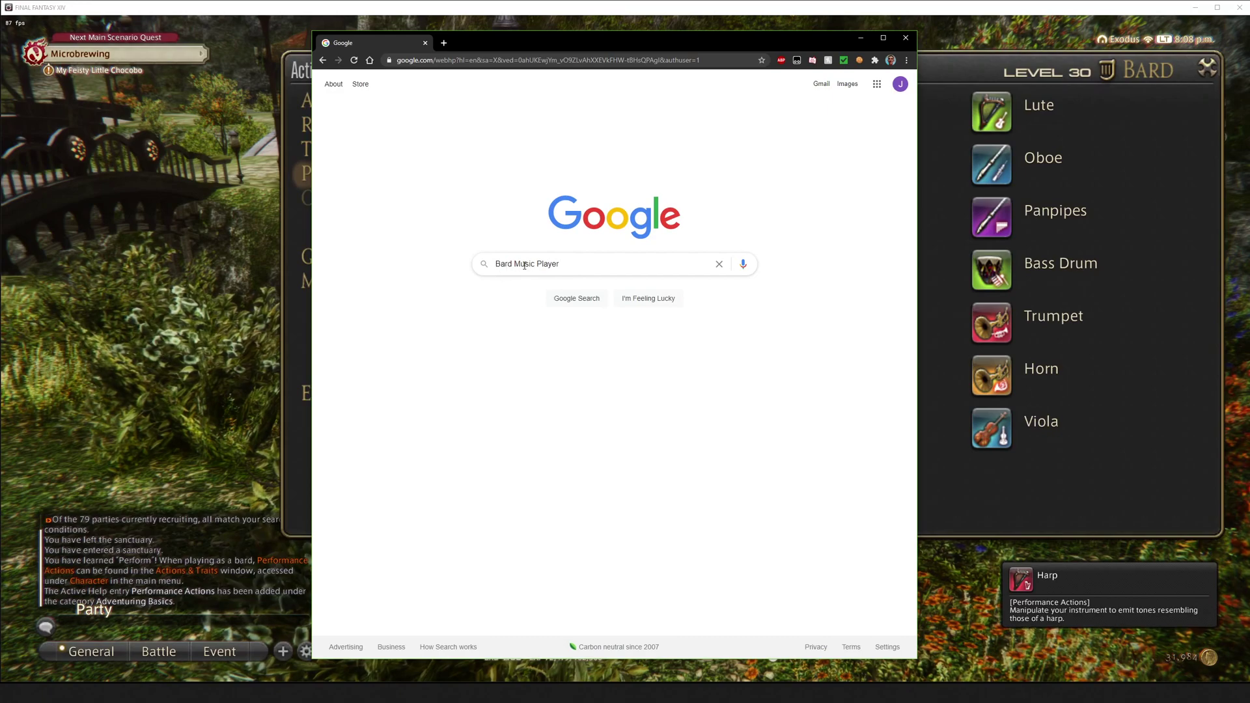
left_click(566, 264)
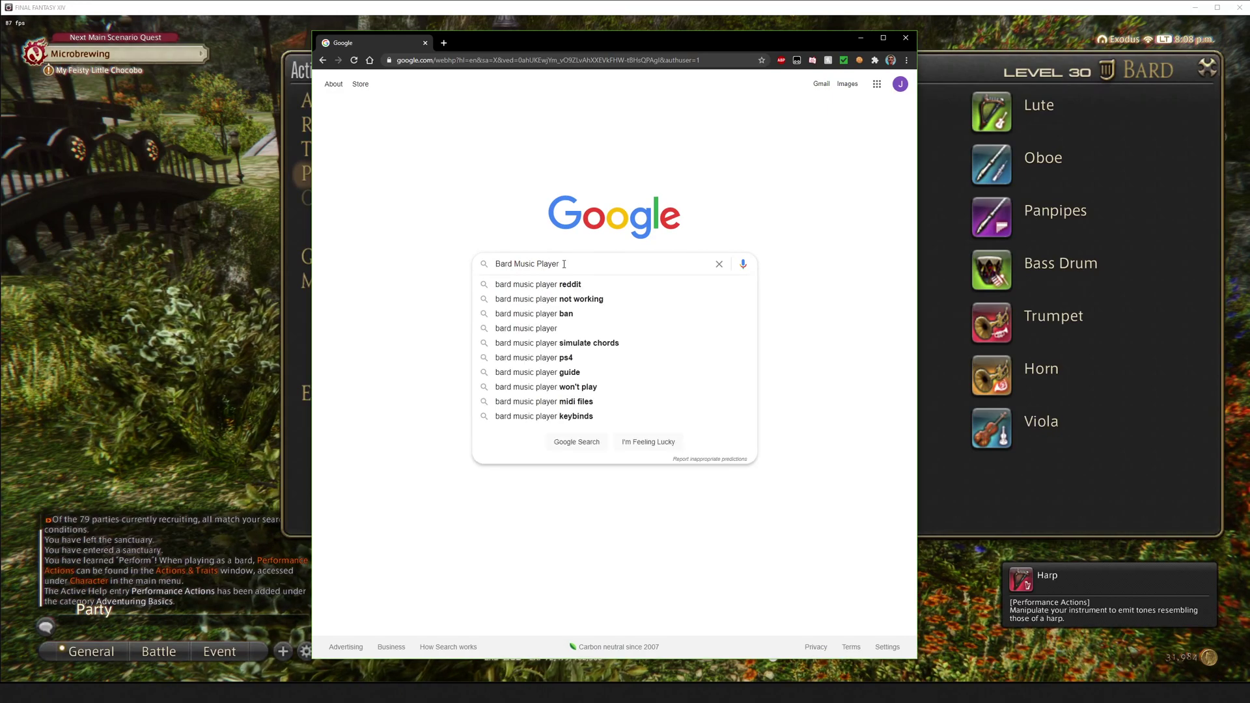
key("Return")
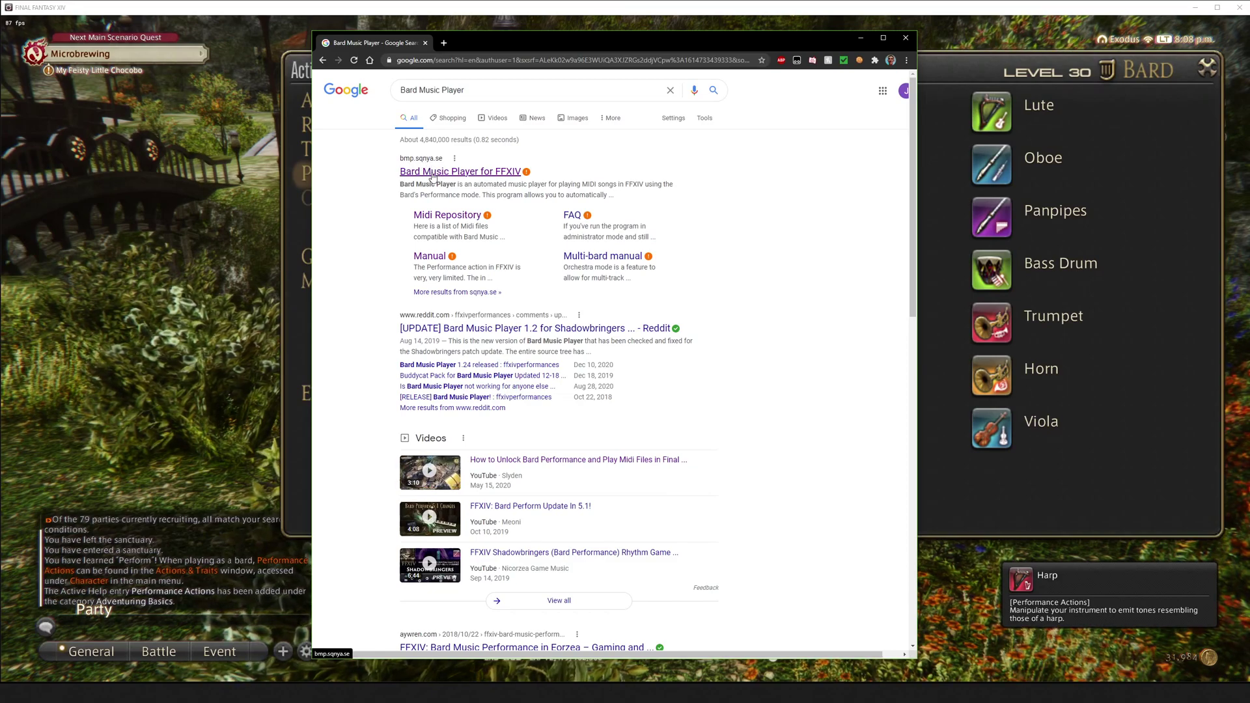
Download BMP 1.24 from the Bard Music Player for FFXIV site and open the downloaded archive
left_click(427, 172)
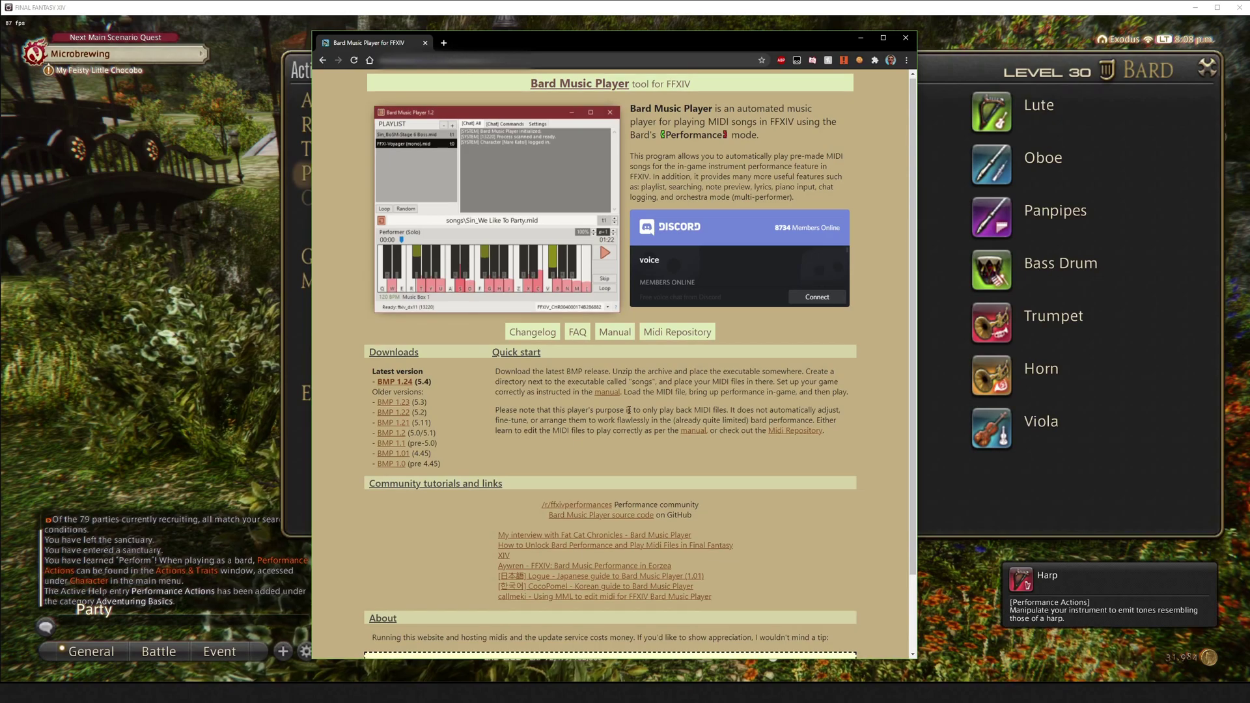
scroll(629, 408, "down", 2)
scroll(629, 412, "up", 2)
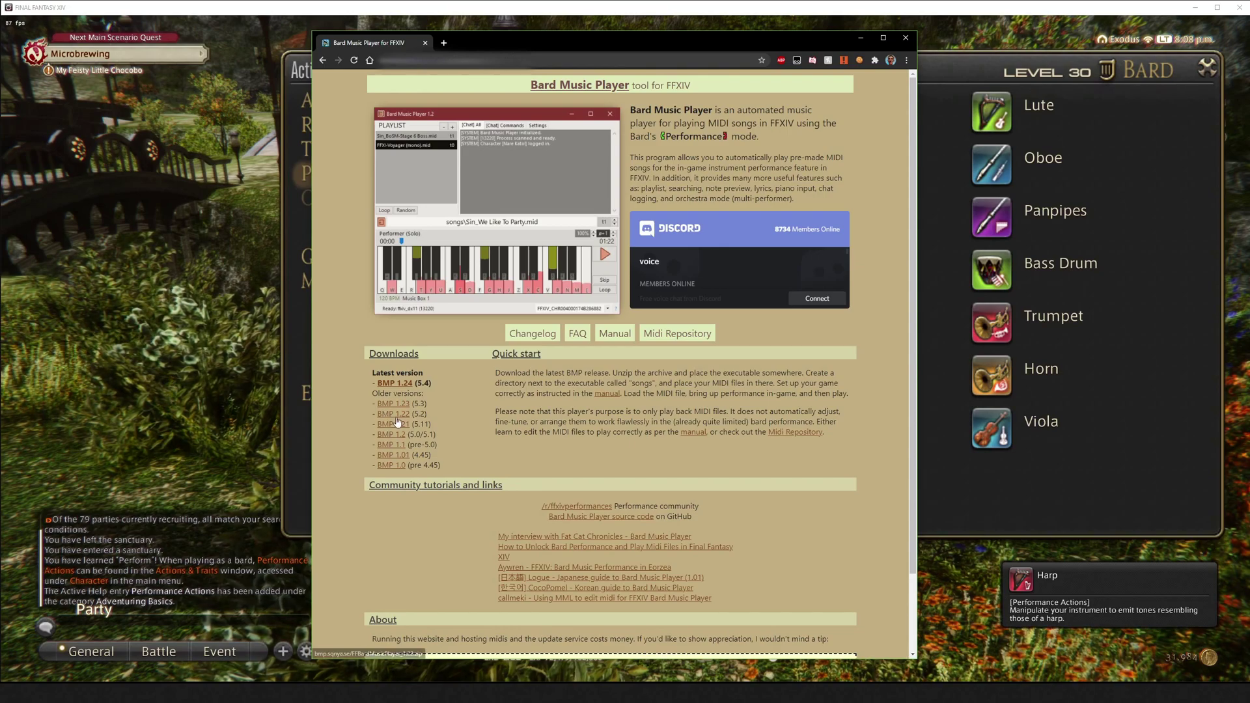
left_click(398, 385)
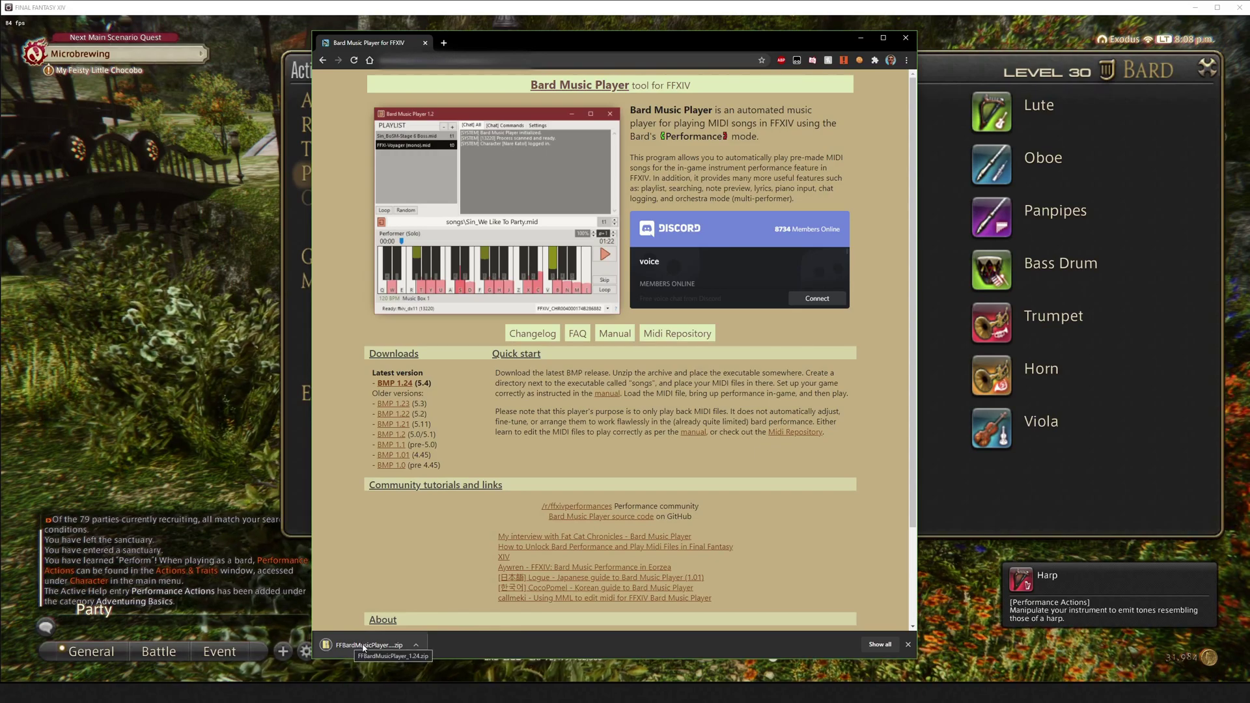
left_click(362, 645)
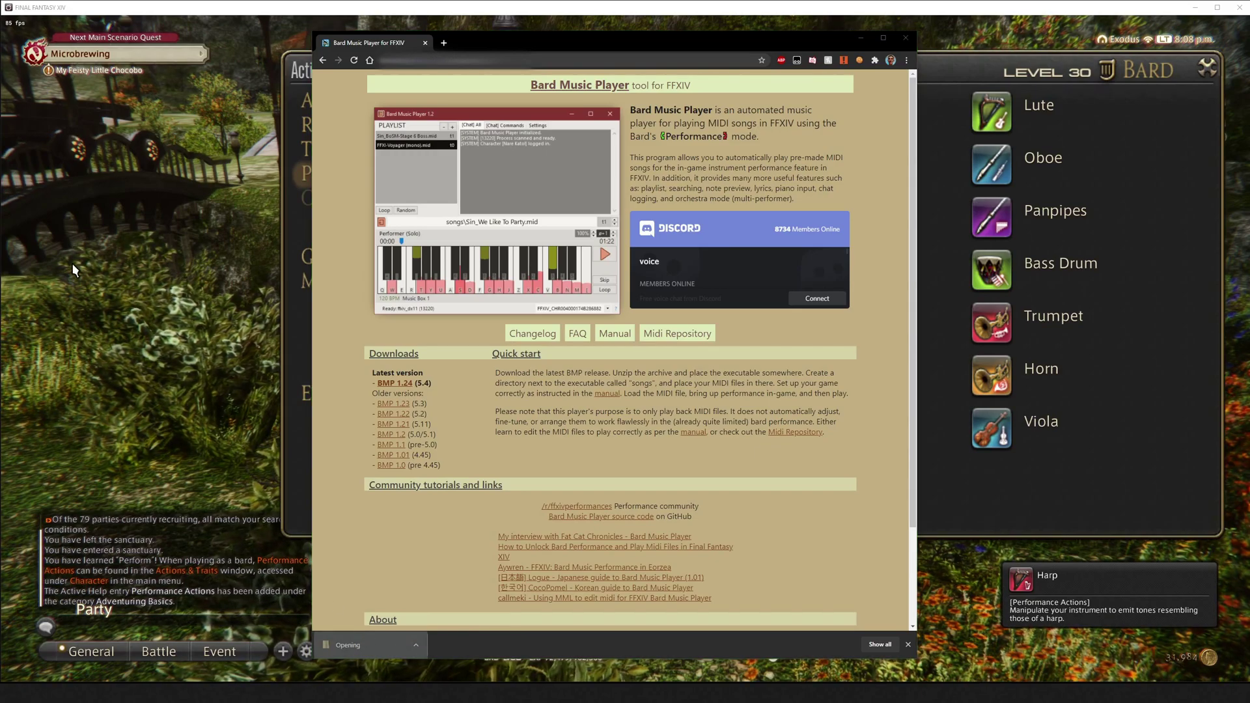
Copy FFBardMusicPlayer from the archive into the Bard Music Player folder in Documents, and close the archive window
left_click_drag(469, 42, 1211, 42)
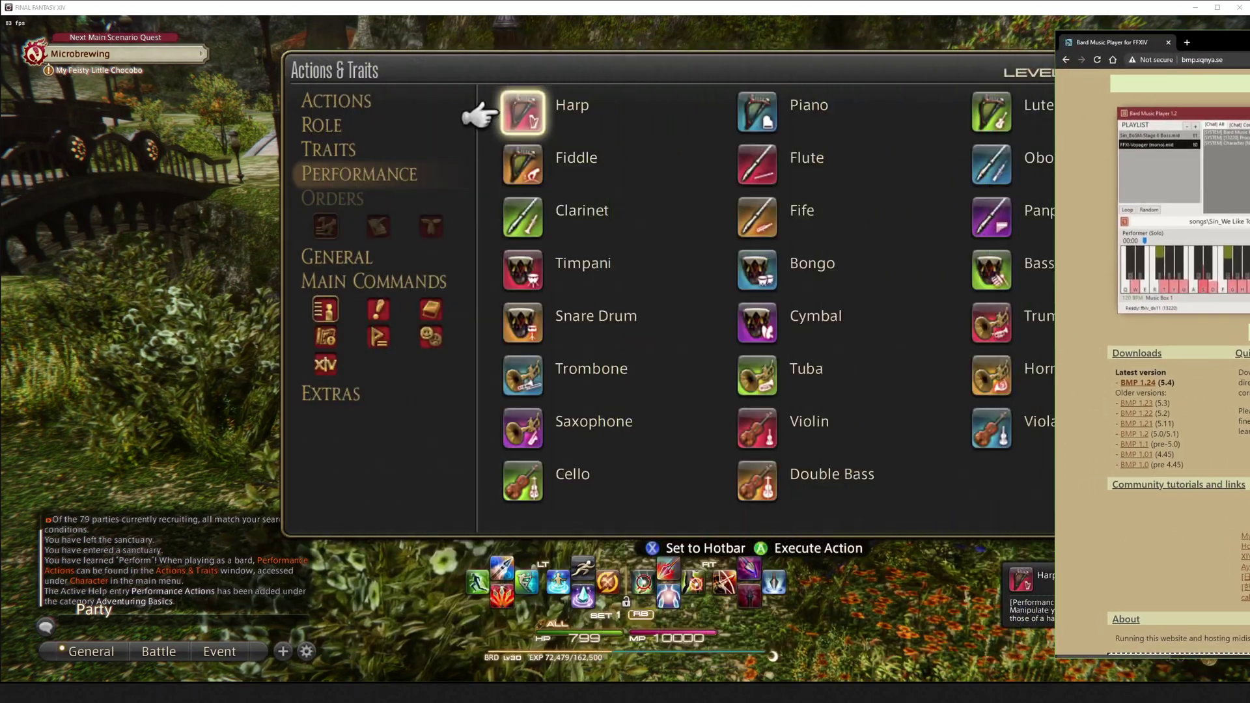
key("alt+Tab")
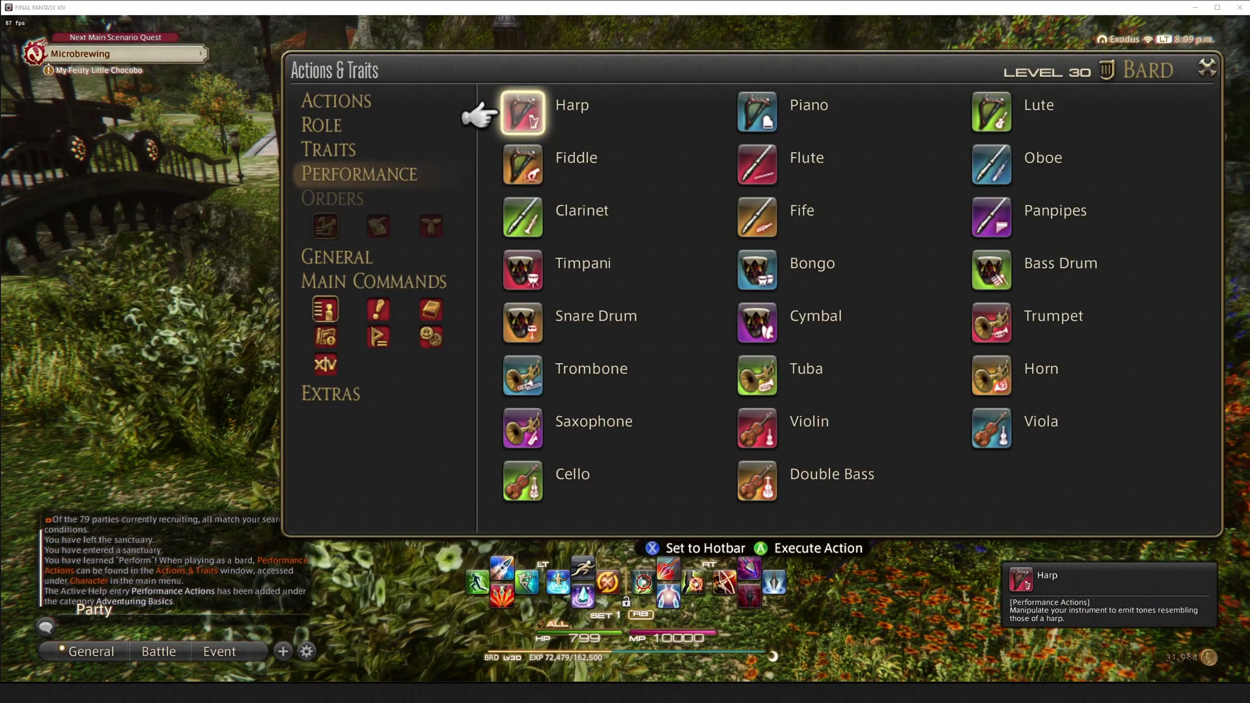
left_click_drag(280, 86, 832, 169)
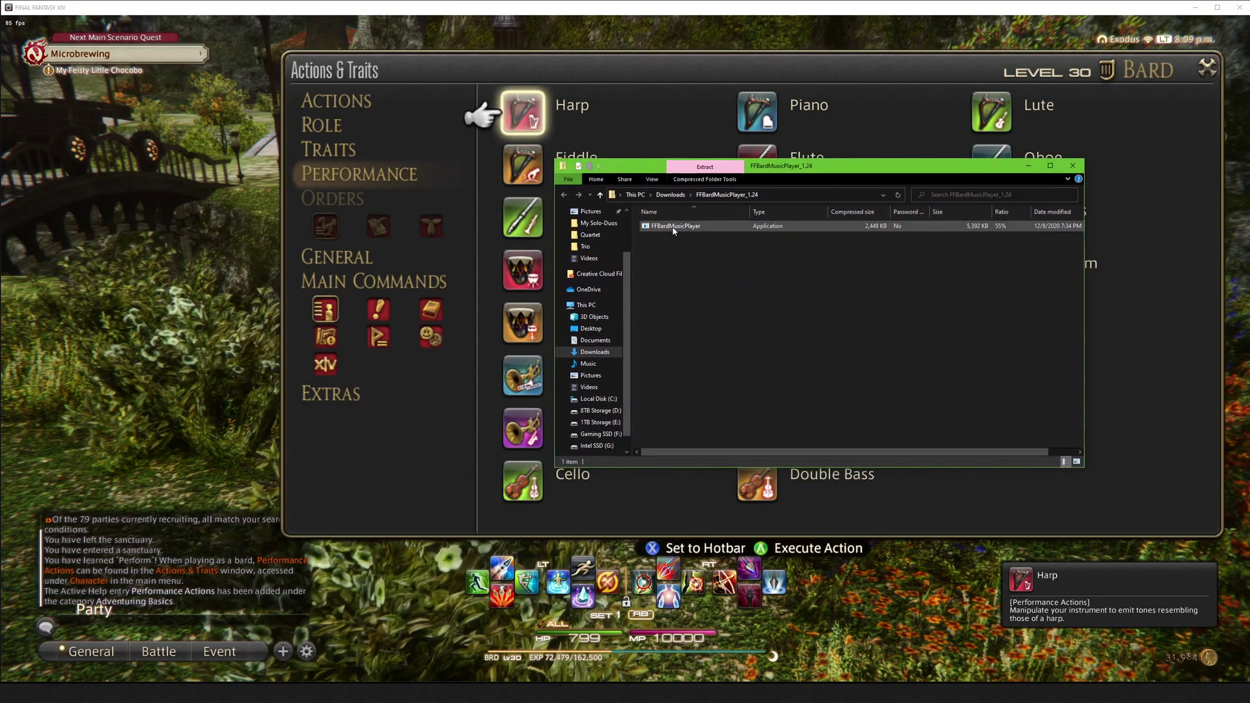
key("alt+Tab")
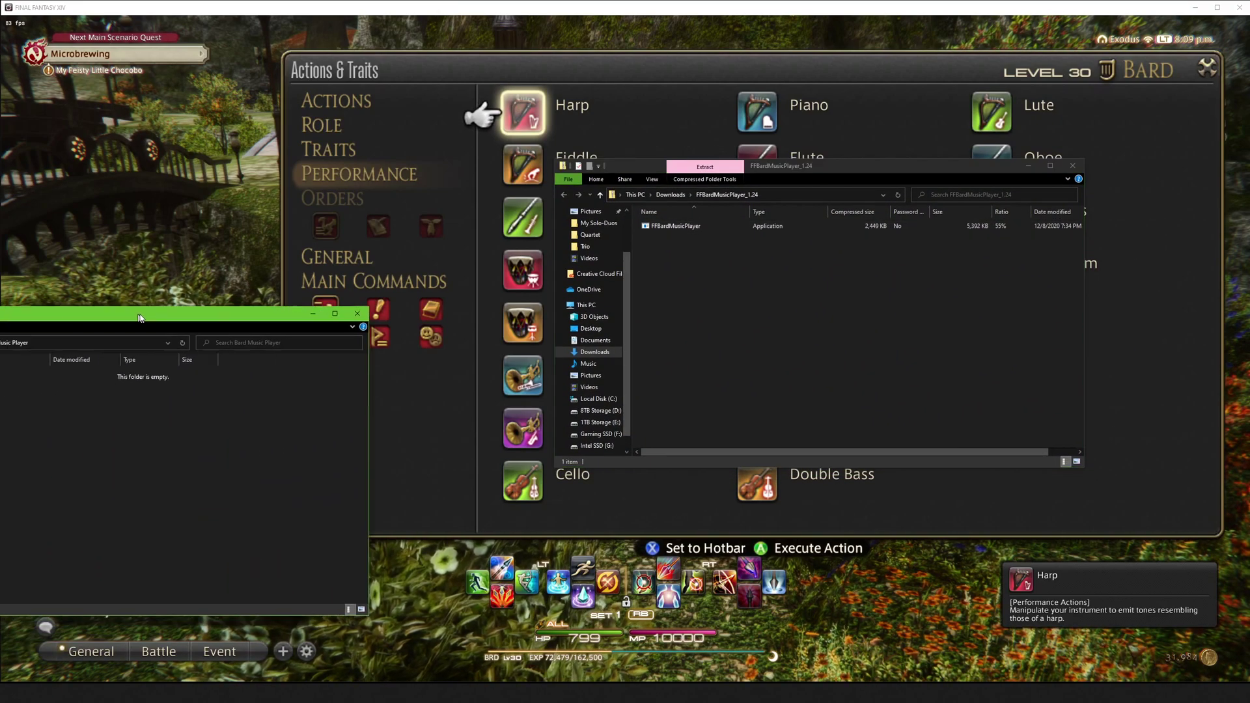
left_click_drag(140, 318, 347, 192)
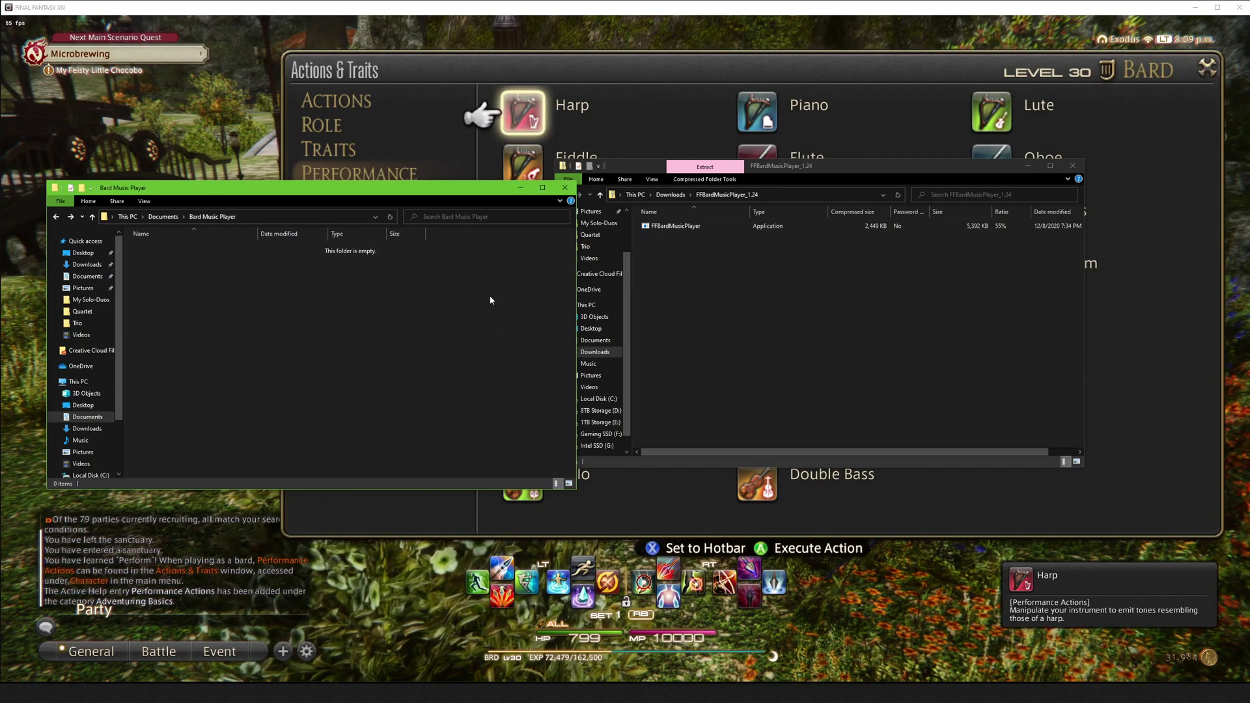
left_click_drag(847, 176, 886, 197)
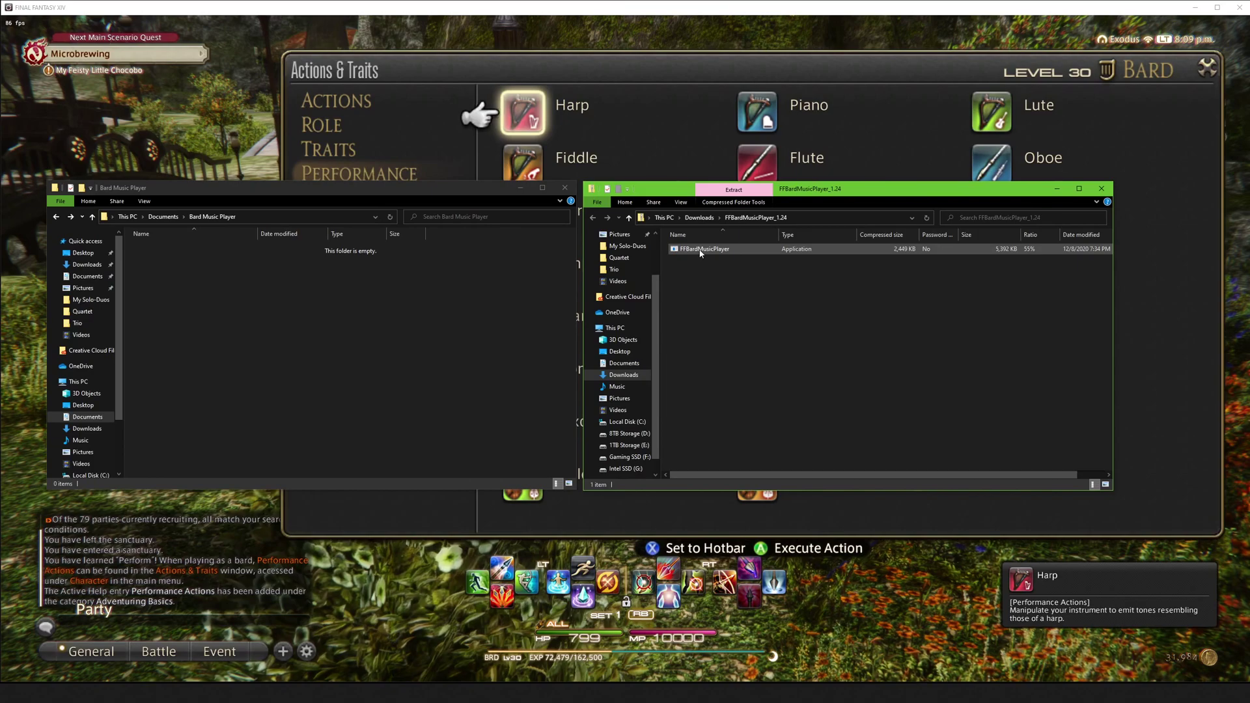
left_click_drag(713, 253, 307, 335)
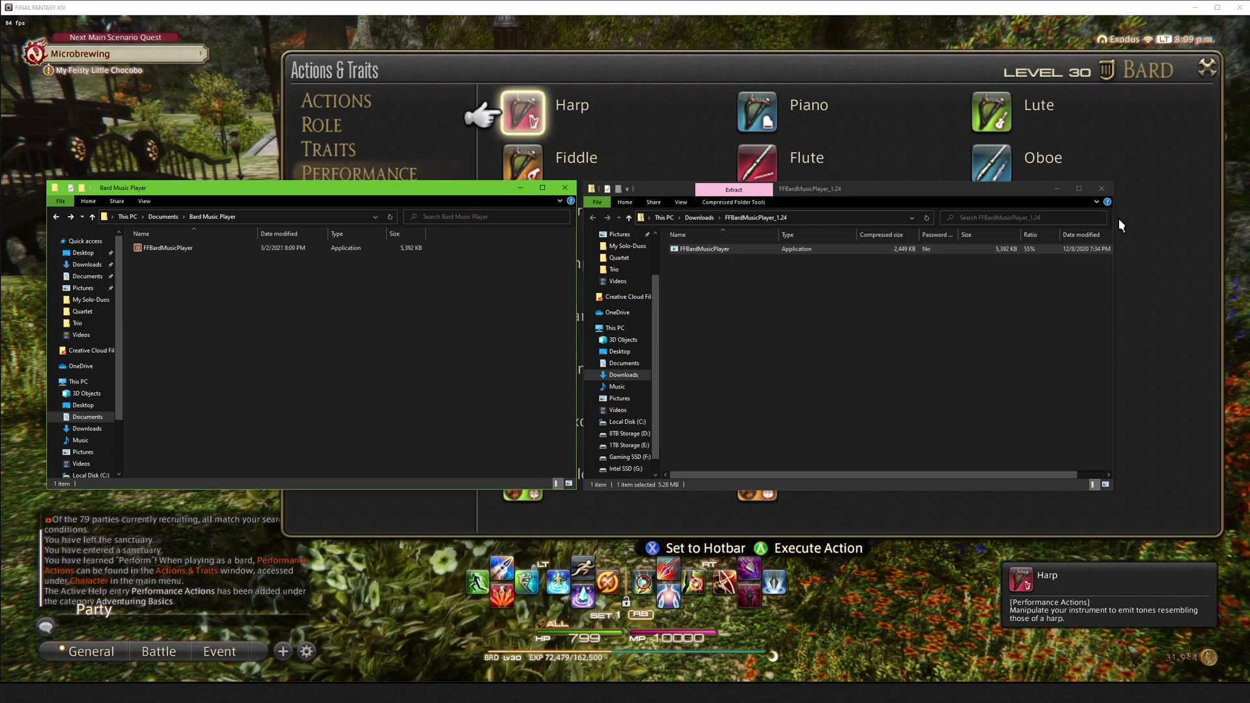
left_click(1103, 189)
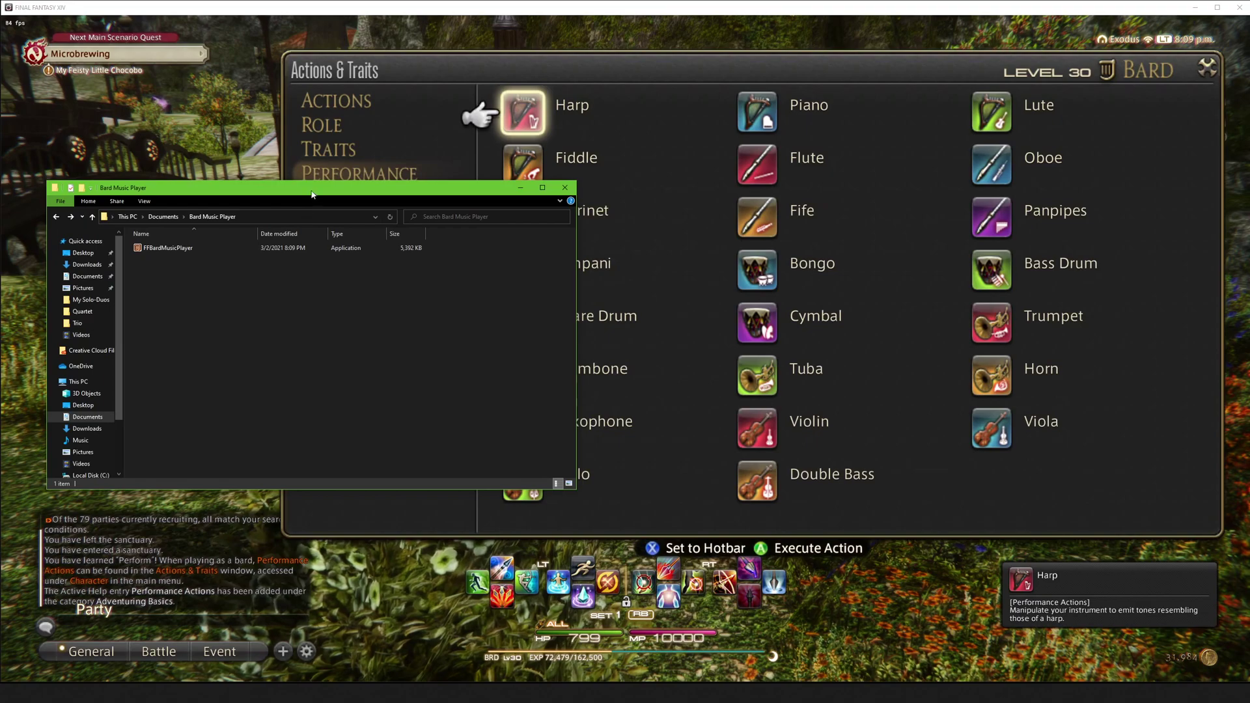
Launch FFBardMusicPlayer from the Bard Music Player folder, choosing to run it anyway despite the SmartScreen block
left_click_drag(311, 192, 728, 268)
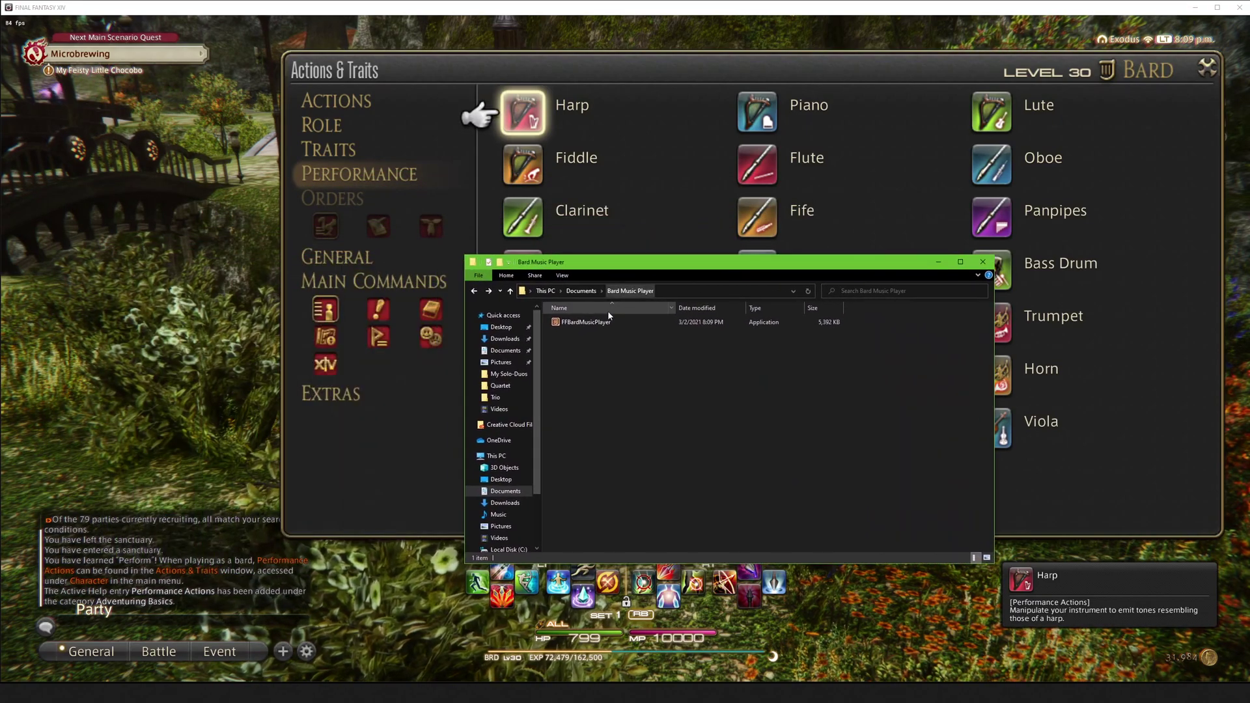
double_click(593, 323)
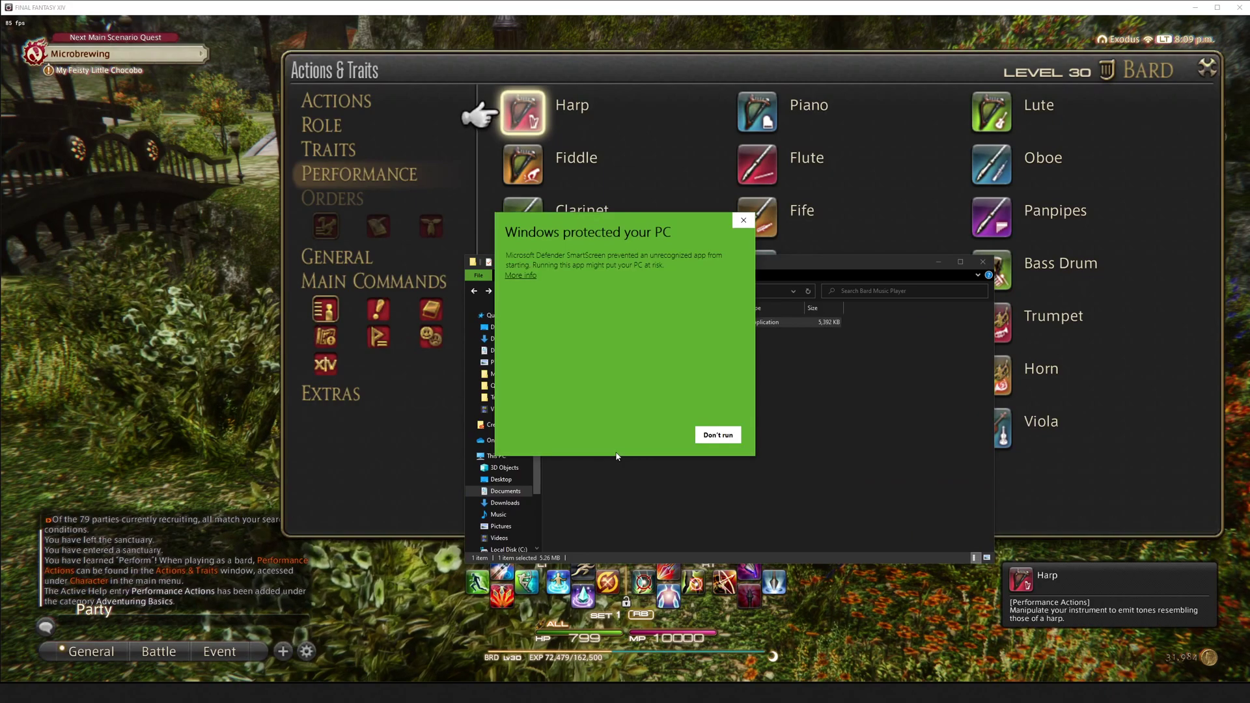
left_click(530, 275)
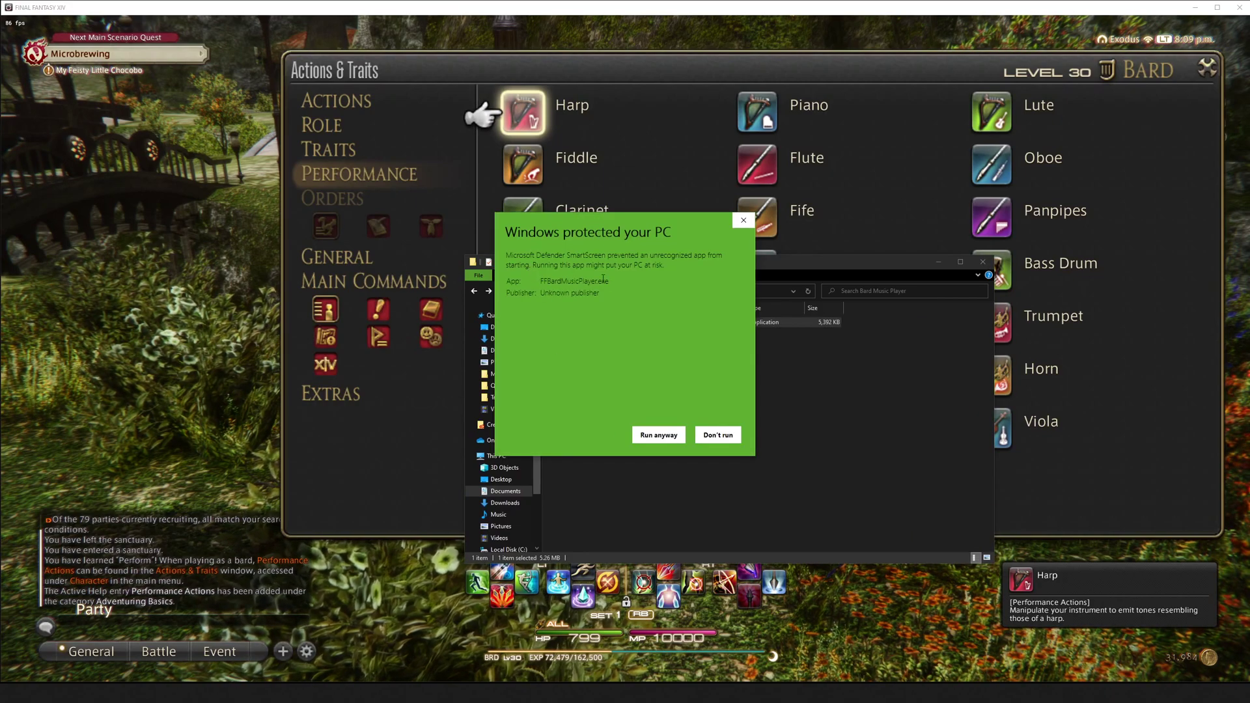
left_click(657, 434)
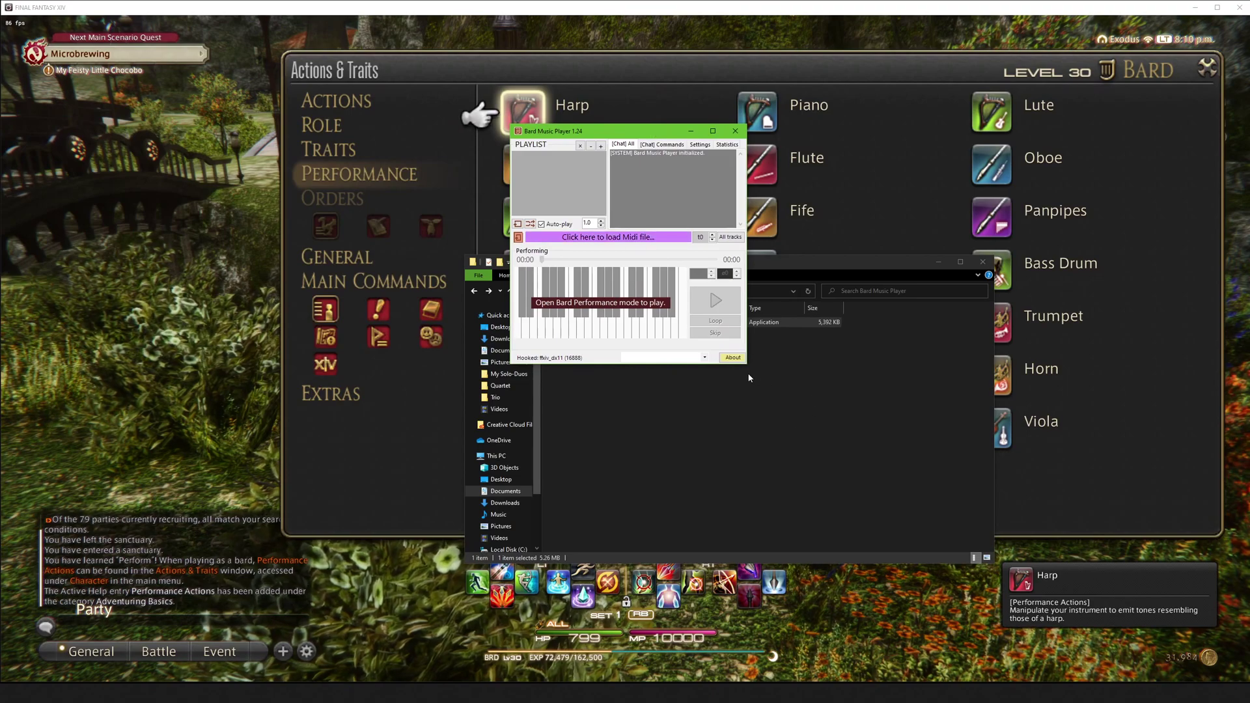
Enlarge and reposition the Bard Music Player window, and minimize the folder window behind it
left_click_drag(747, 364, 910, 455)
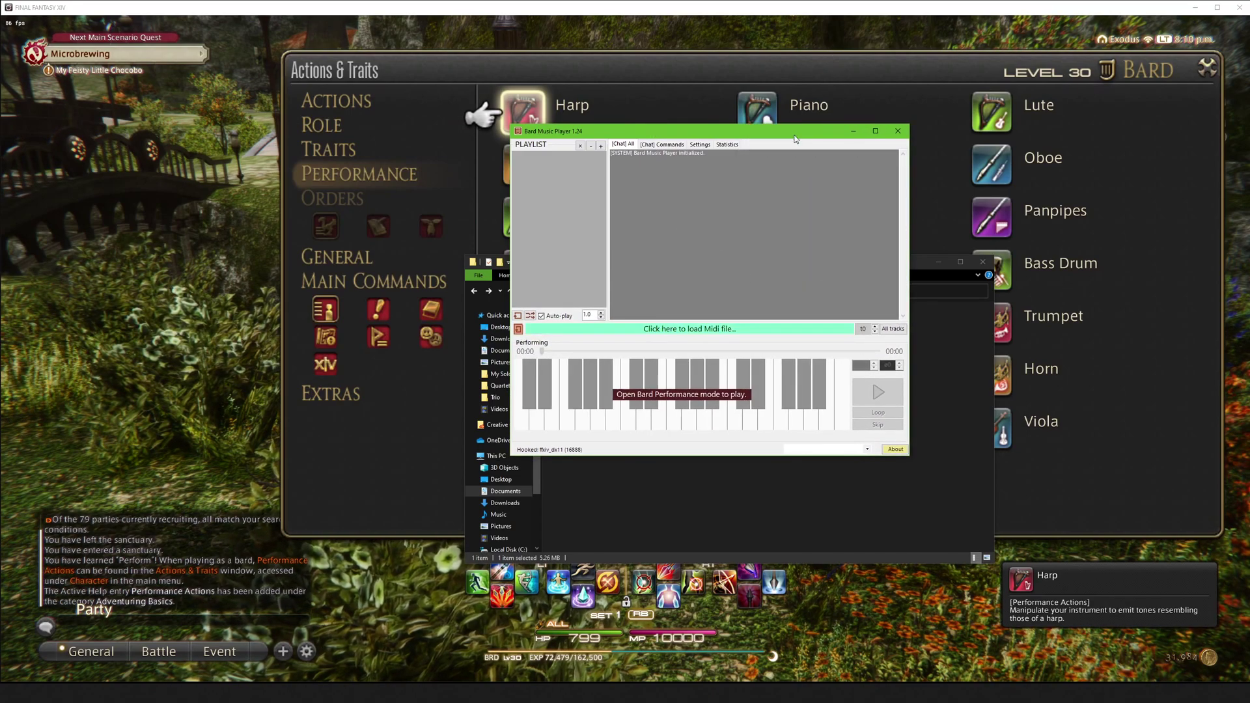
left_click_drag(774, 135, 415, 120)
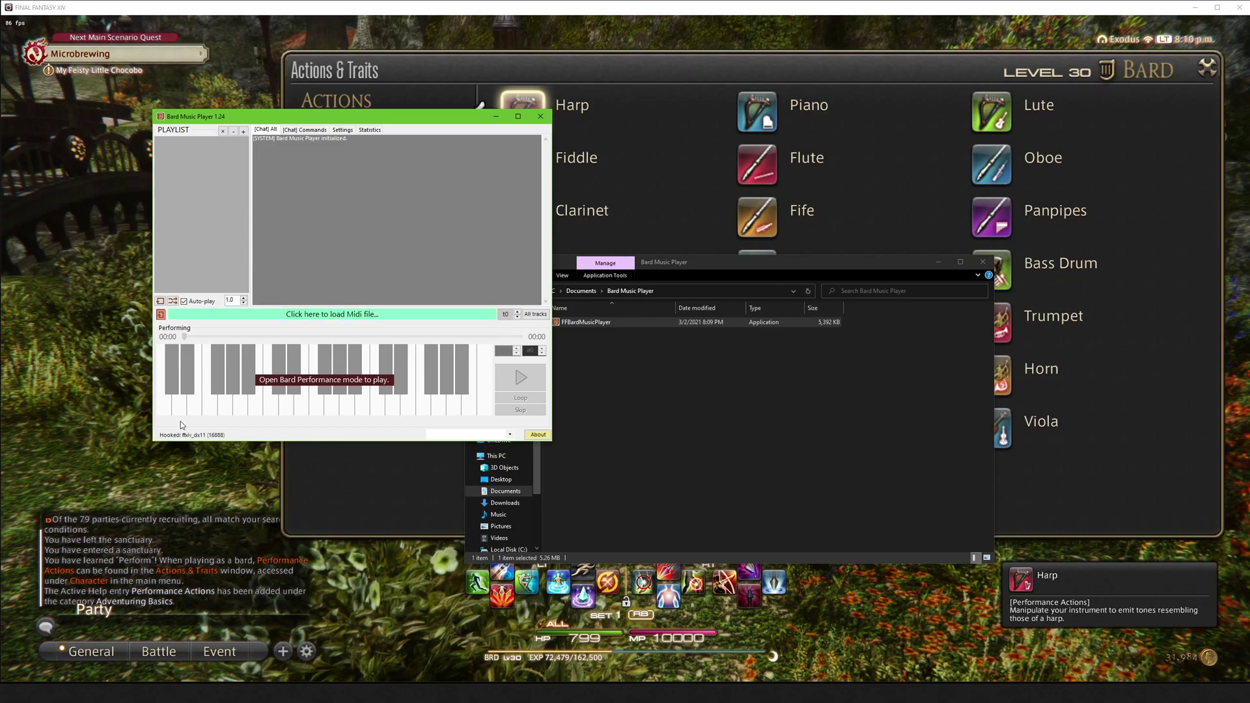
left_click(935, 265)
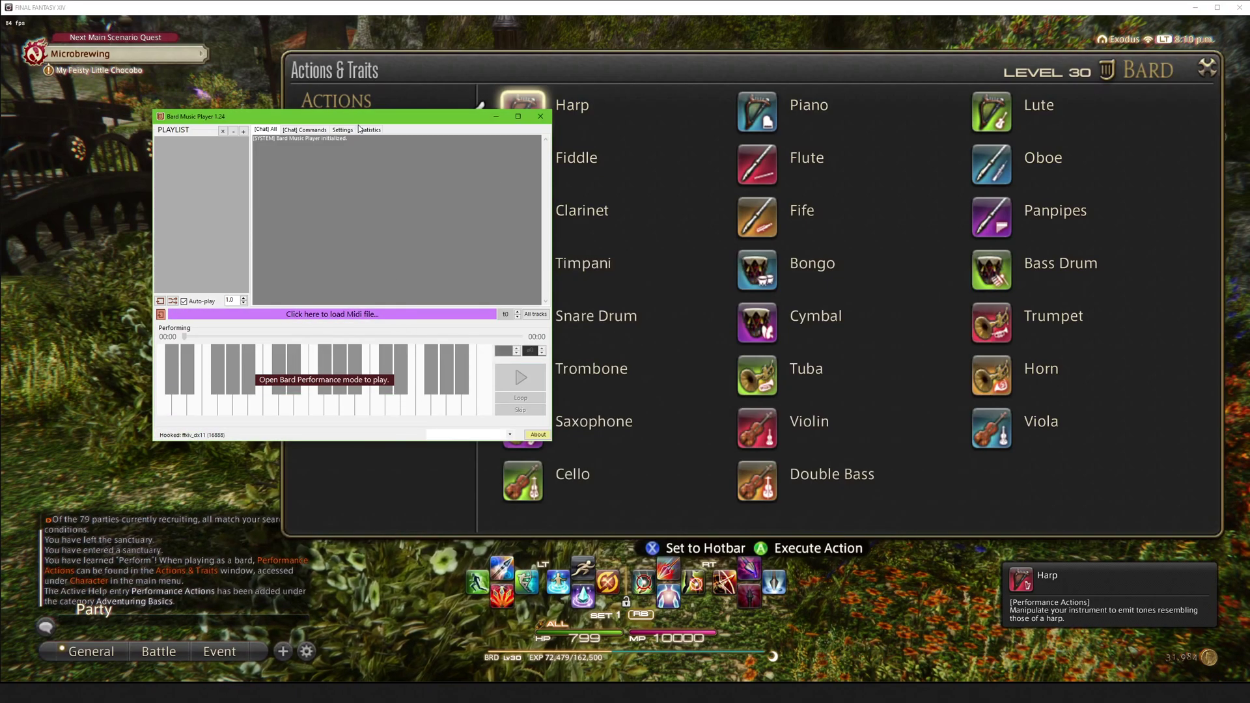
Start a Harp performance in the game and bring the Bard Music Player window back over it
left_click(496, 116)
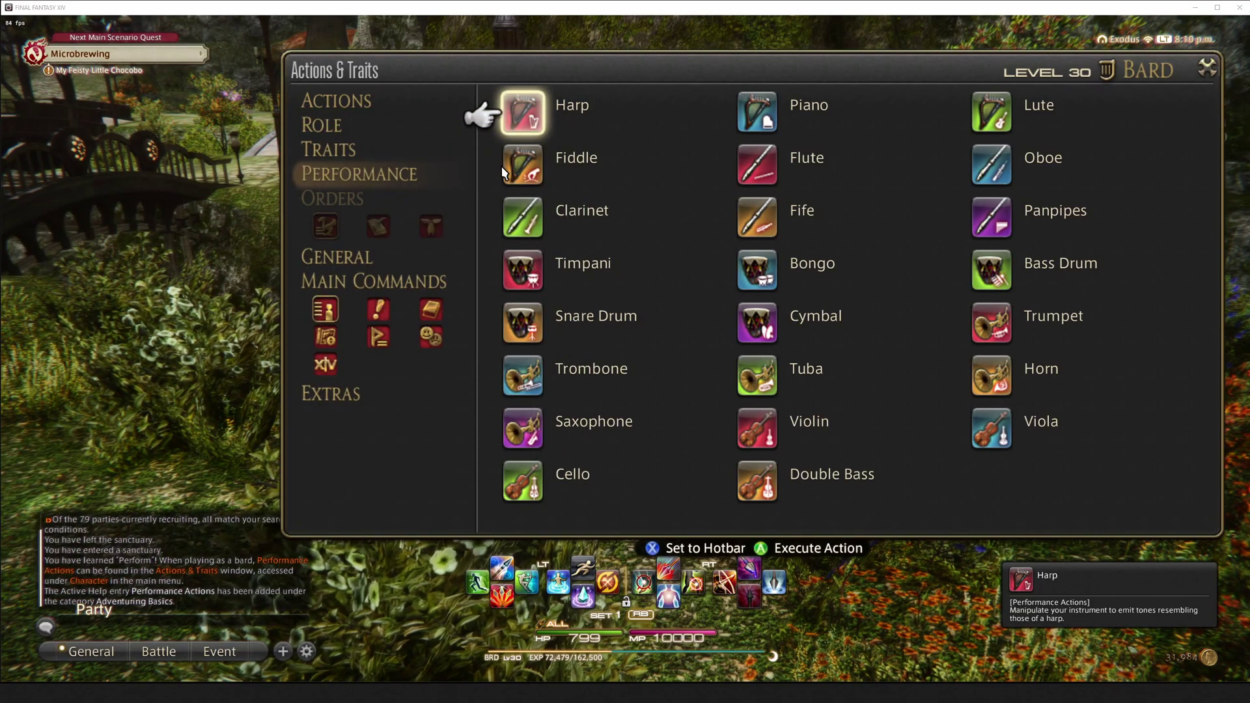
left_click(526, 114)
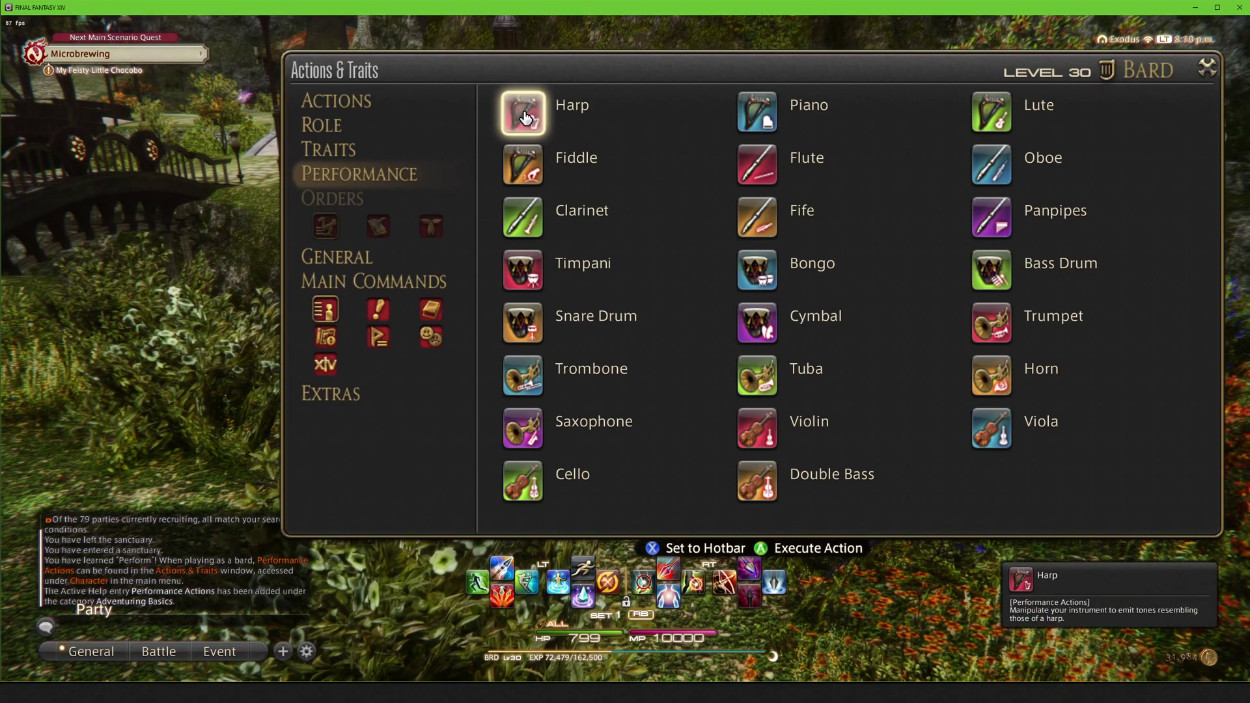
left_click(526, 115)
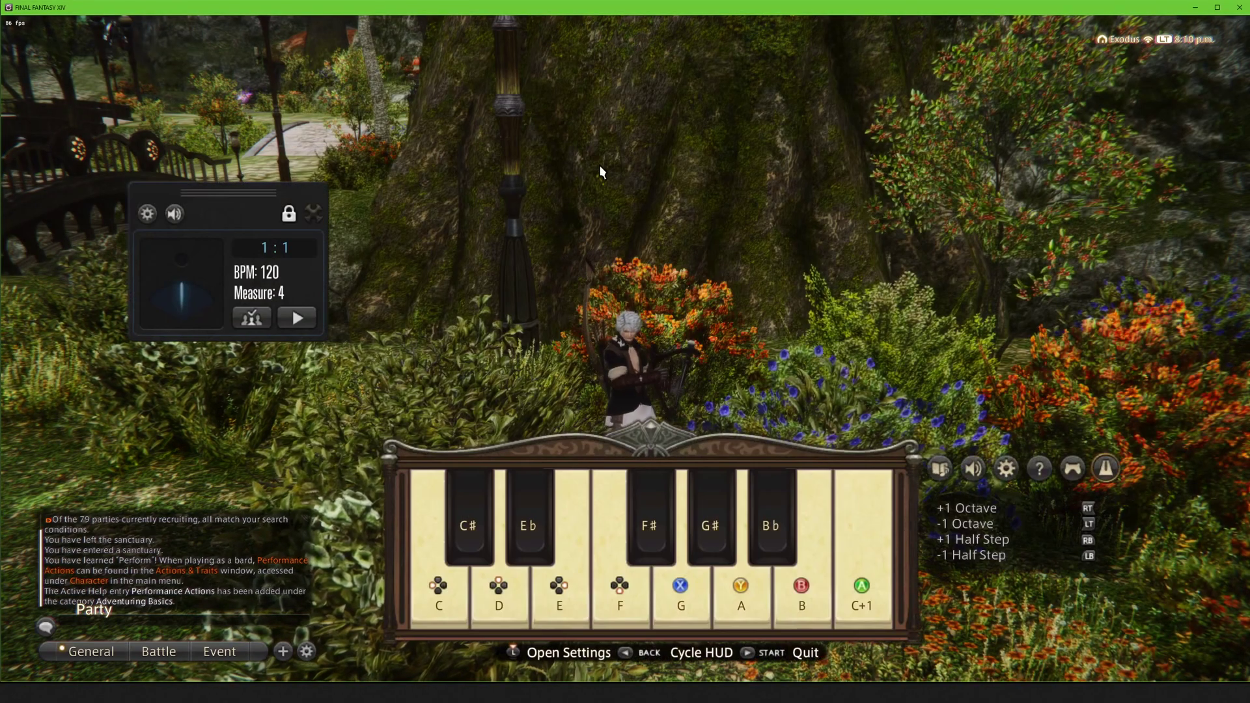
key("alt+Tab")
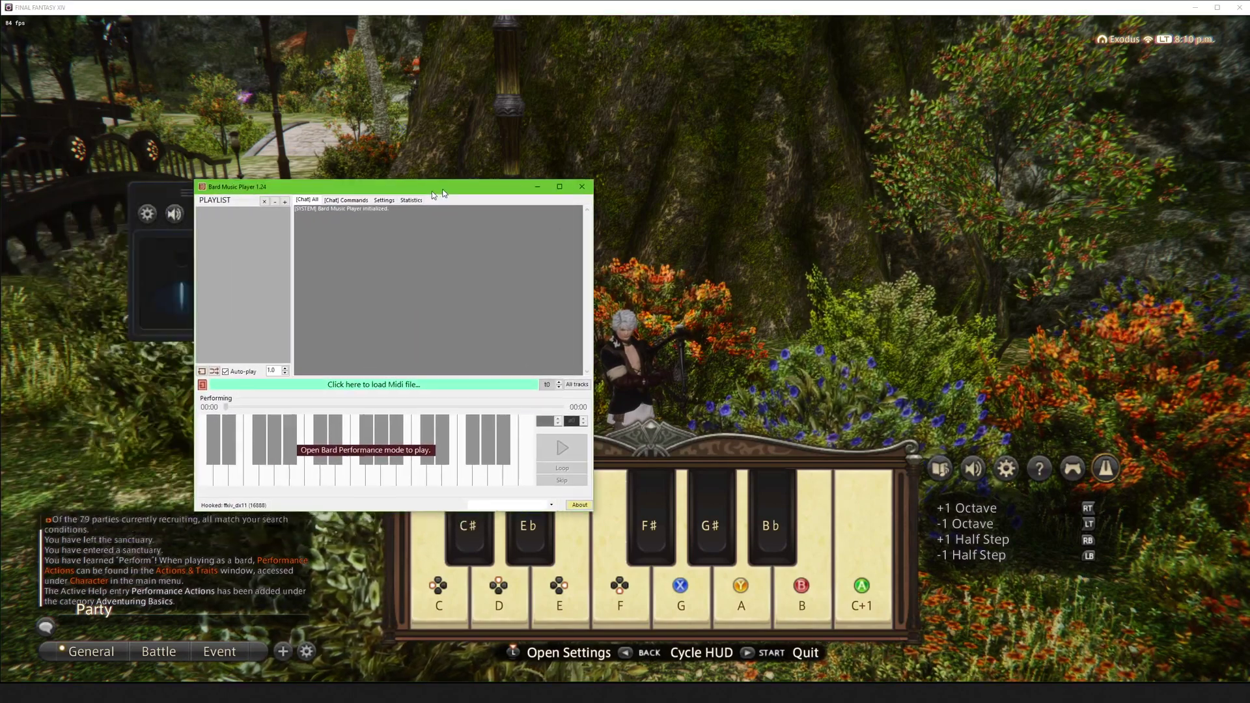
left_click_drag(443, 193, 477, 188)
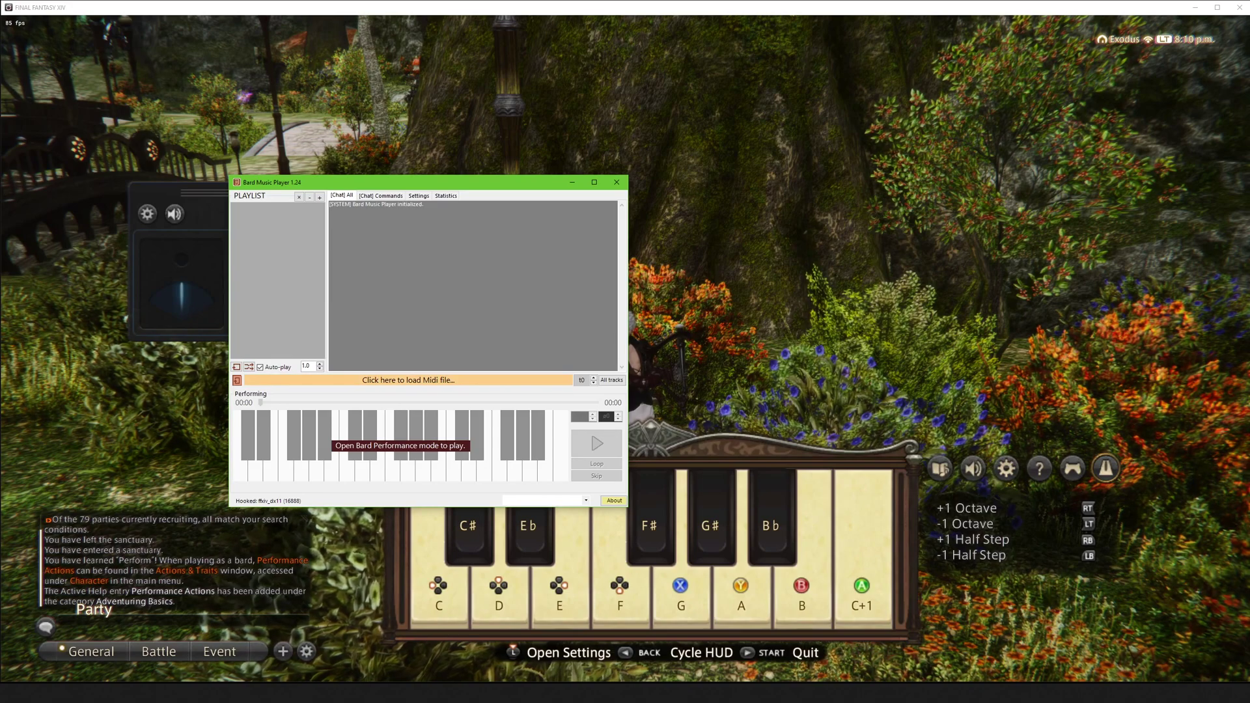
Switch to Chrome, open the site's Midi Repository and download the song "Final Fantasy VII - Mako Reactor"
key("alt+Tab")
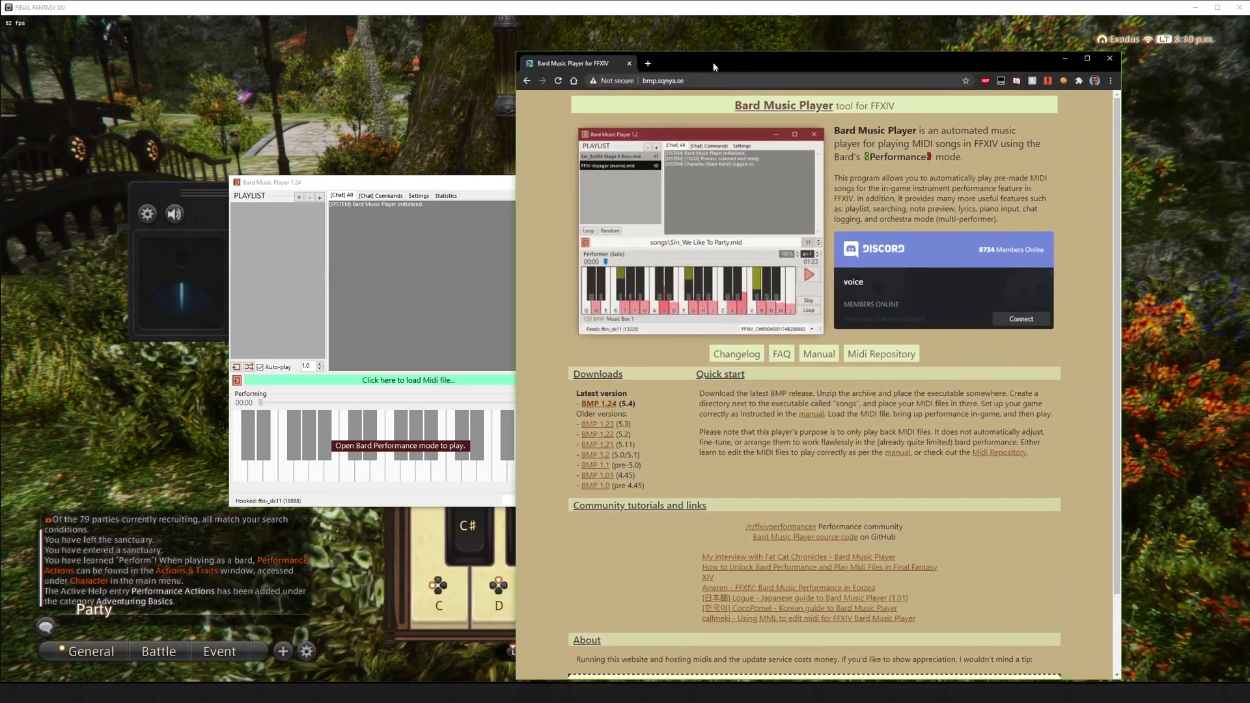
left_click_drag(714, 67, 699, 49)
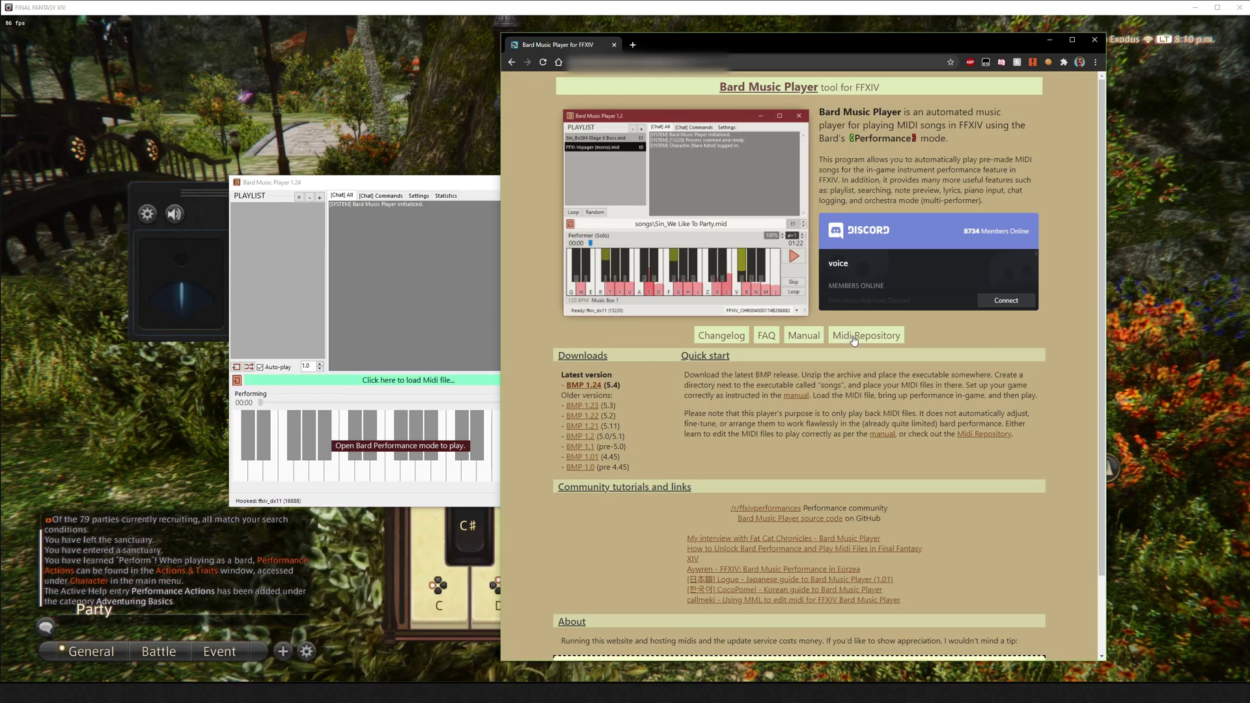
left_click(860, 337)
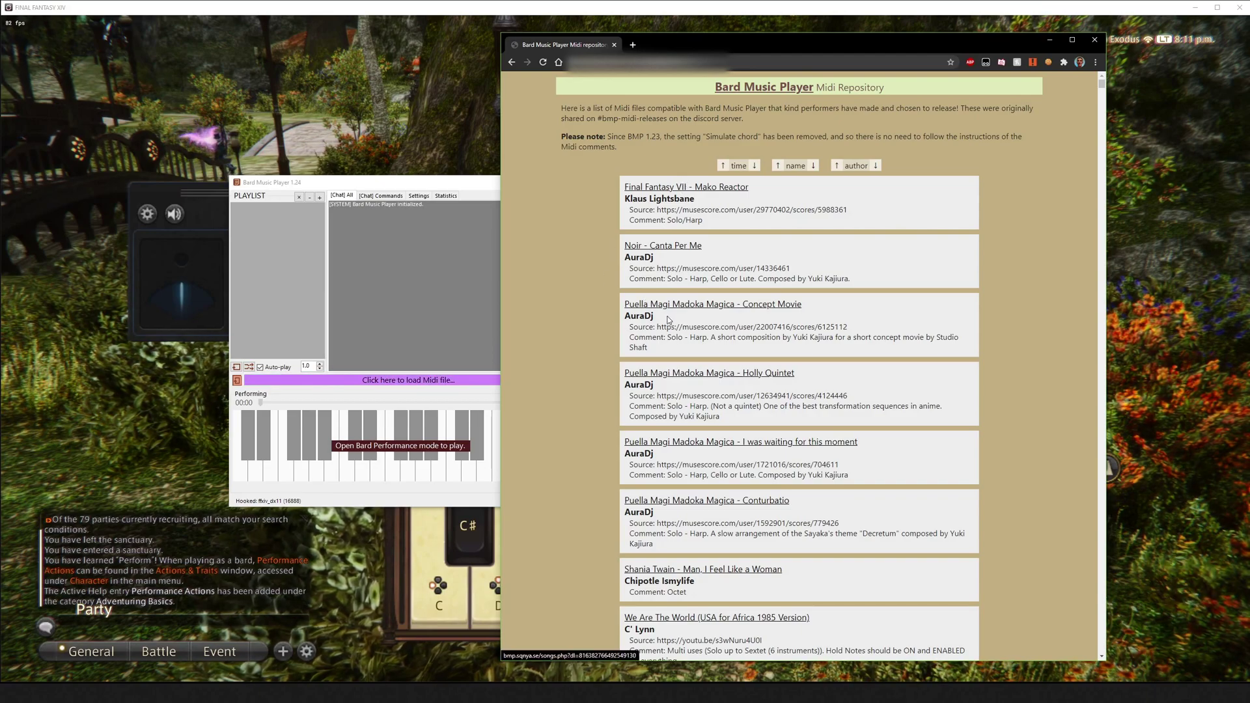
scroll(708, 195, "down", 1)
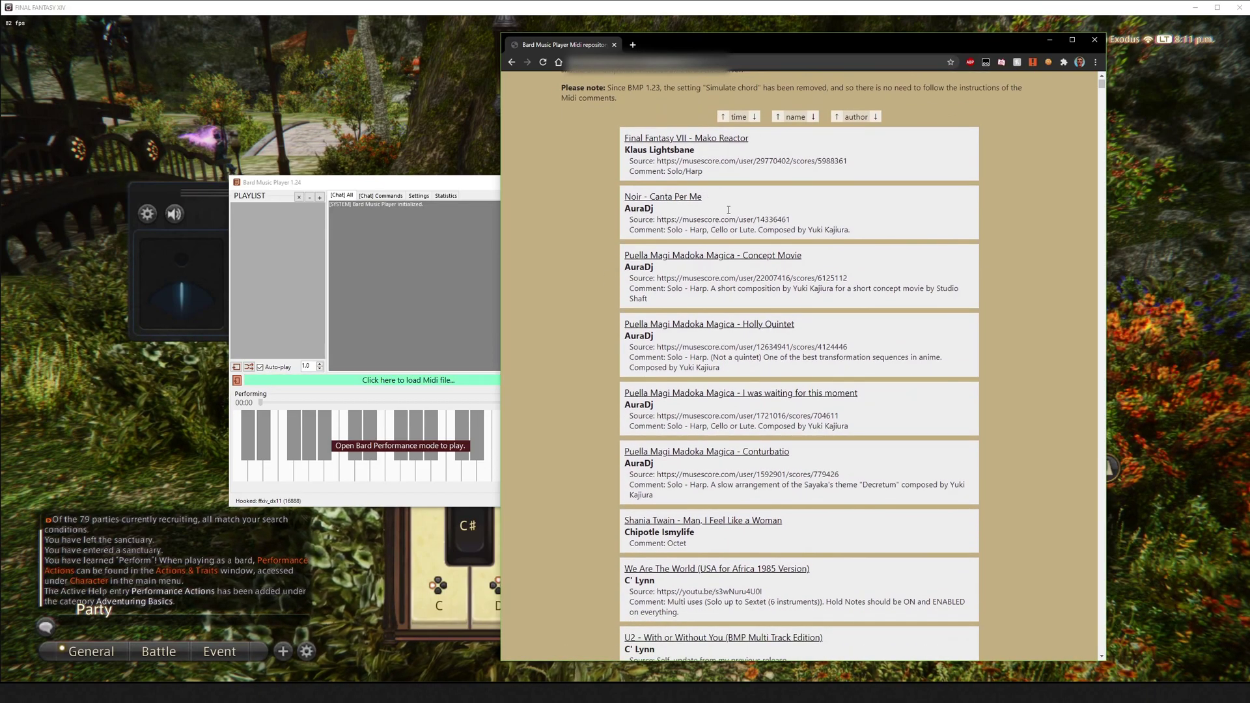
scroll(716, 198, "up", 1)
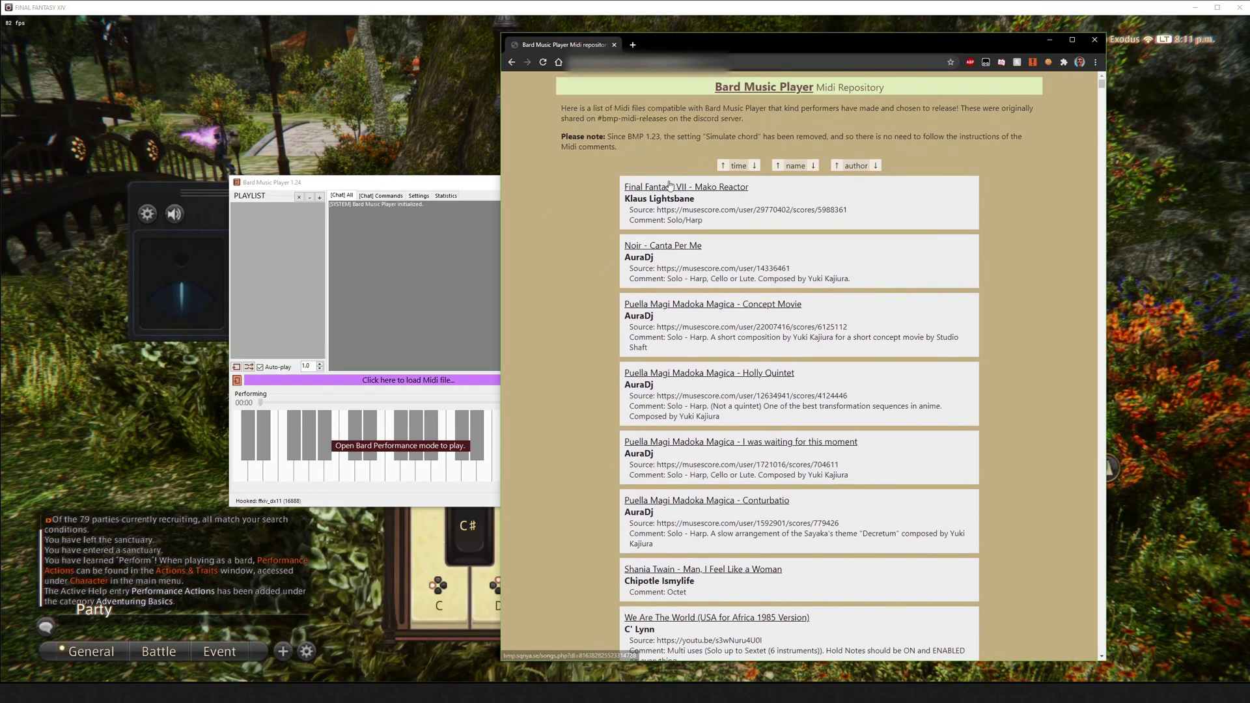
left_click(713, 189)
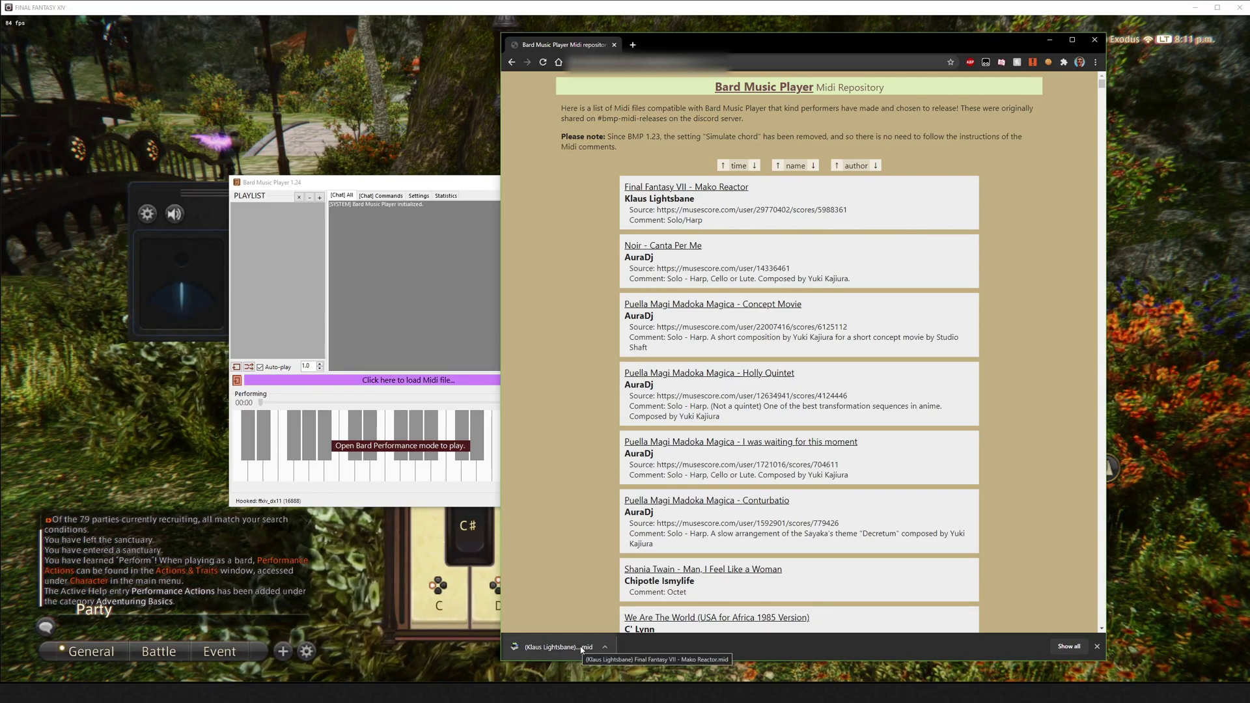
Show the downloaded MIDI file in its folder and arrange the Downloads window beside the Bard Music Player folder
left_click(606, 647)
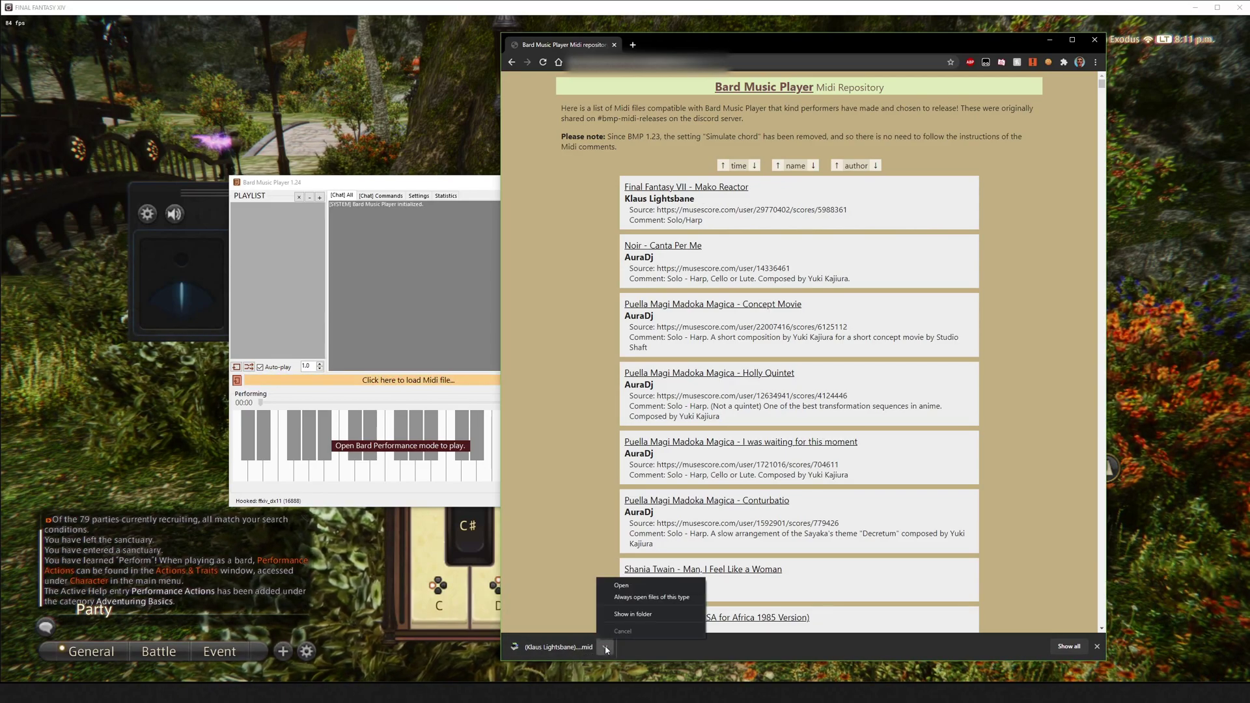
left_click(634, 615)
left_click_drag(685, 289, 980, 252)
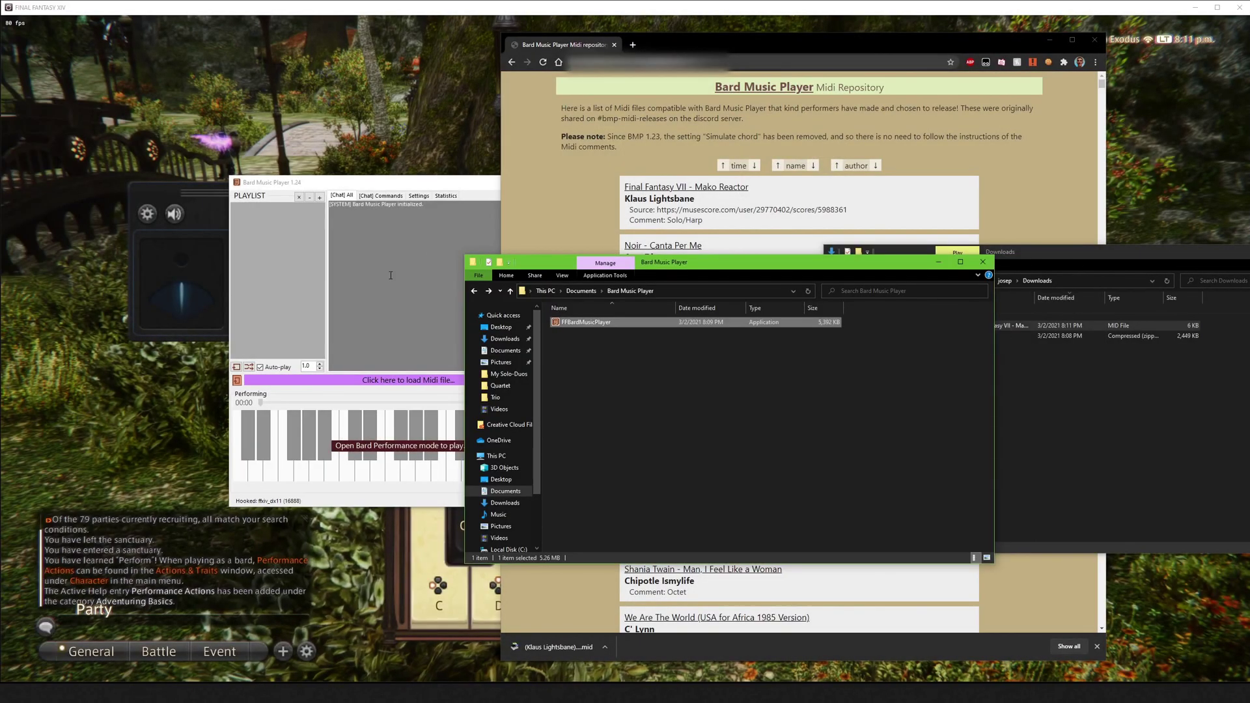
left_click_drag(703, 271, 519, 226)
left_click(528, 348)
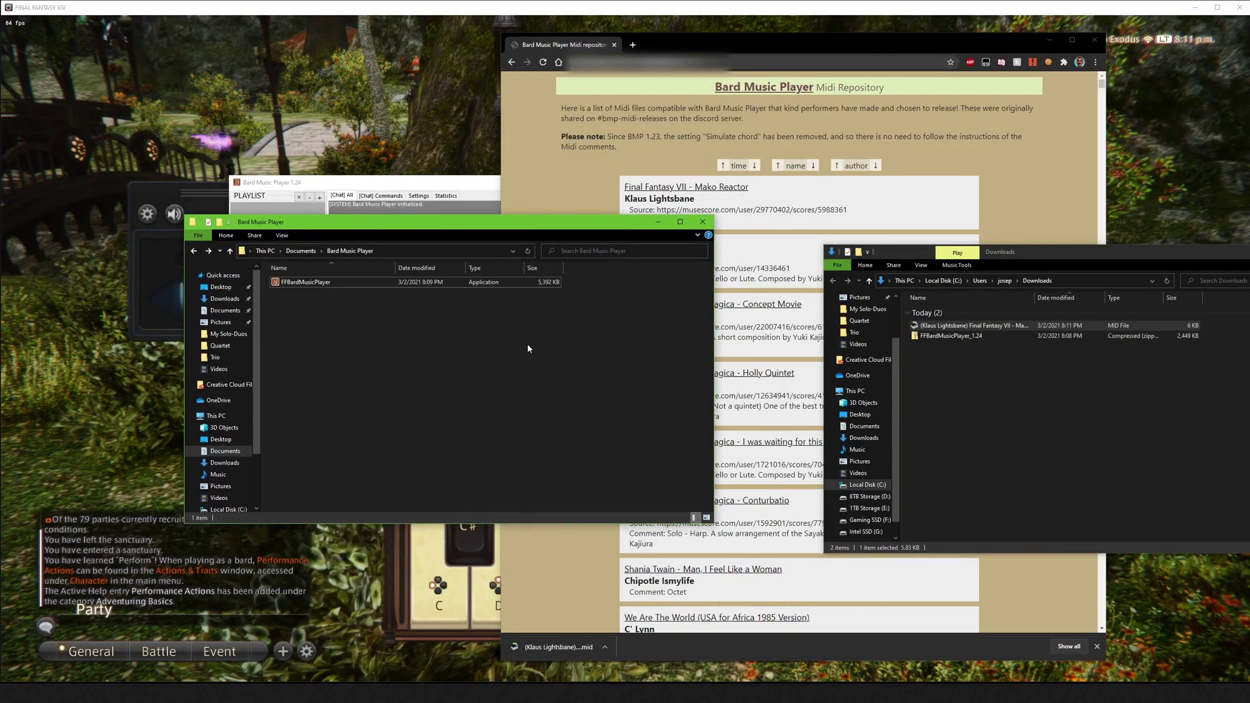
left_click_drag(1146, 253, 1079, 216)
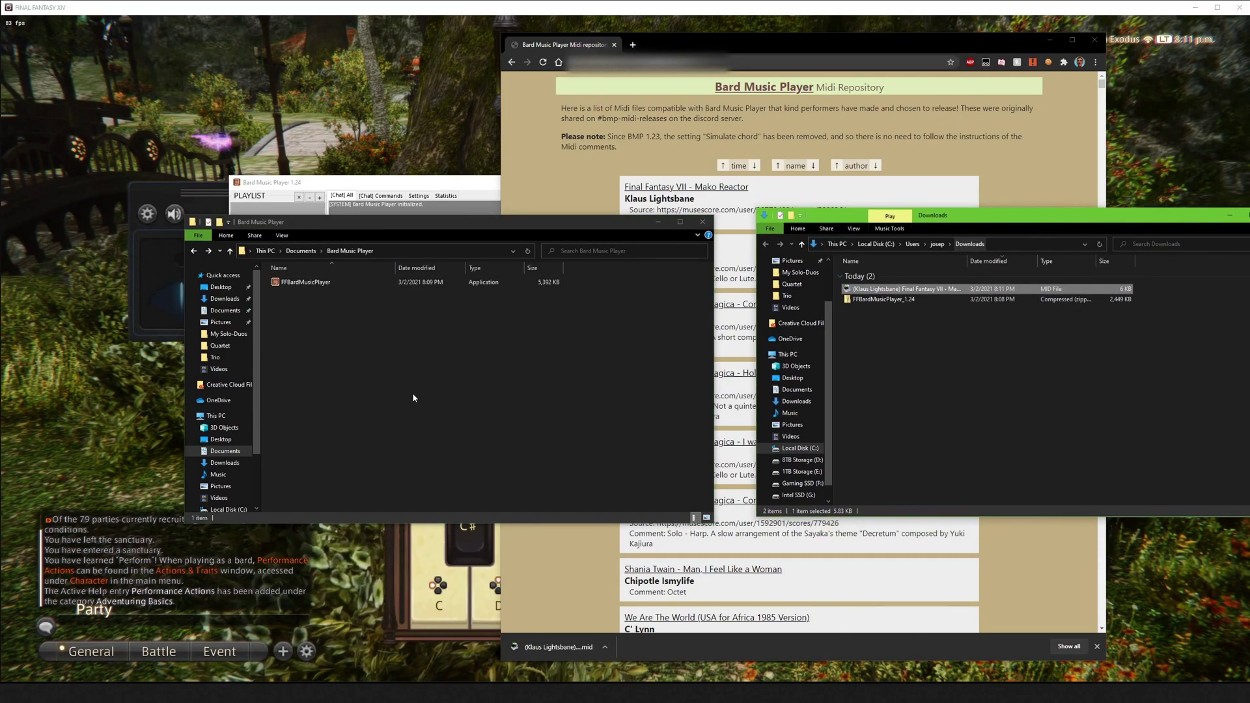
Create a folder named "Songs" next to the FFBardMusicPlayer application
right_click(400, 370)
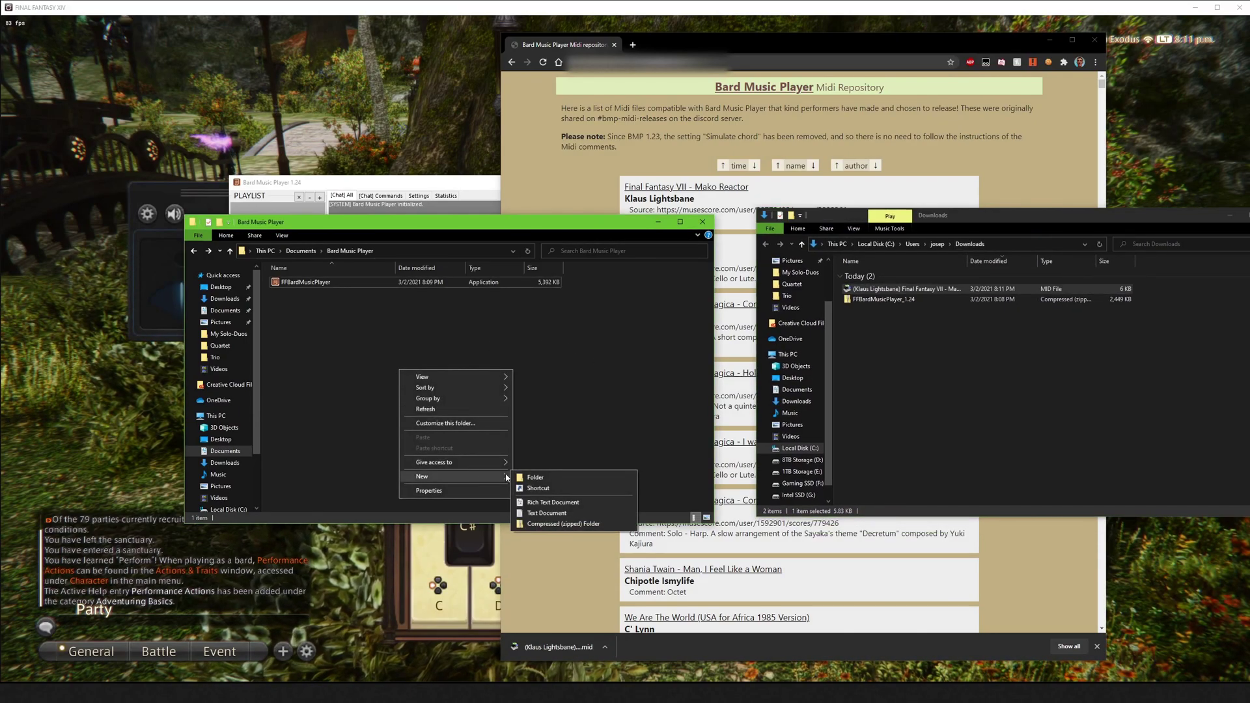
left_click(529, 478)
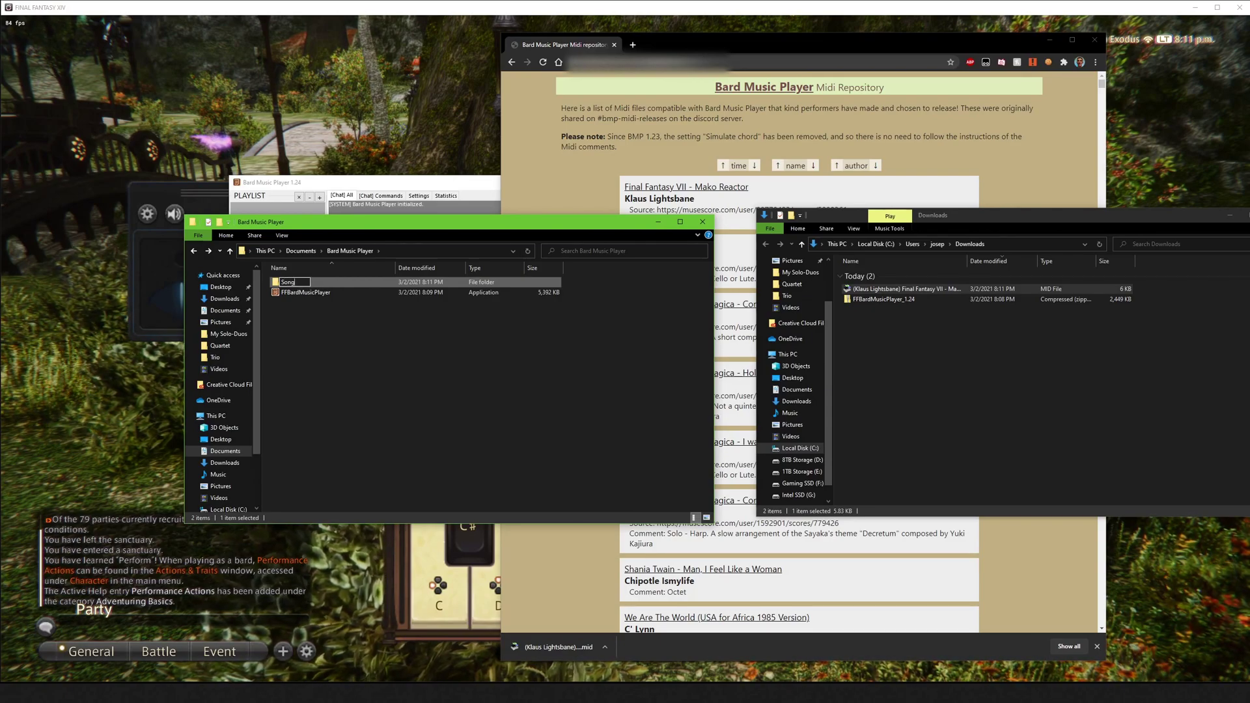
left_click(541, 488)
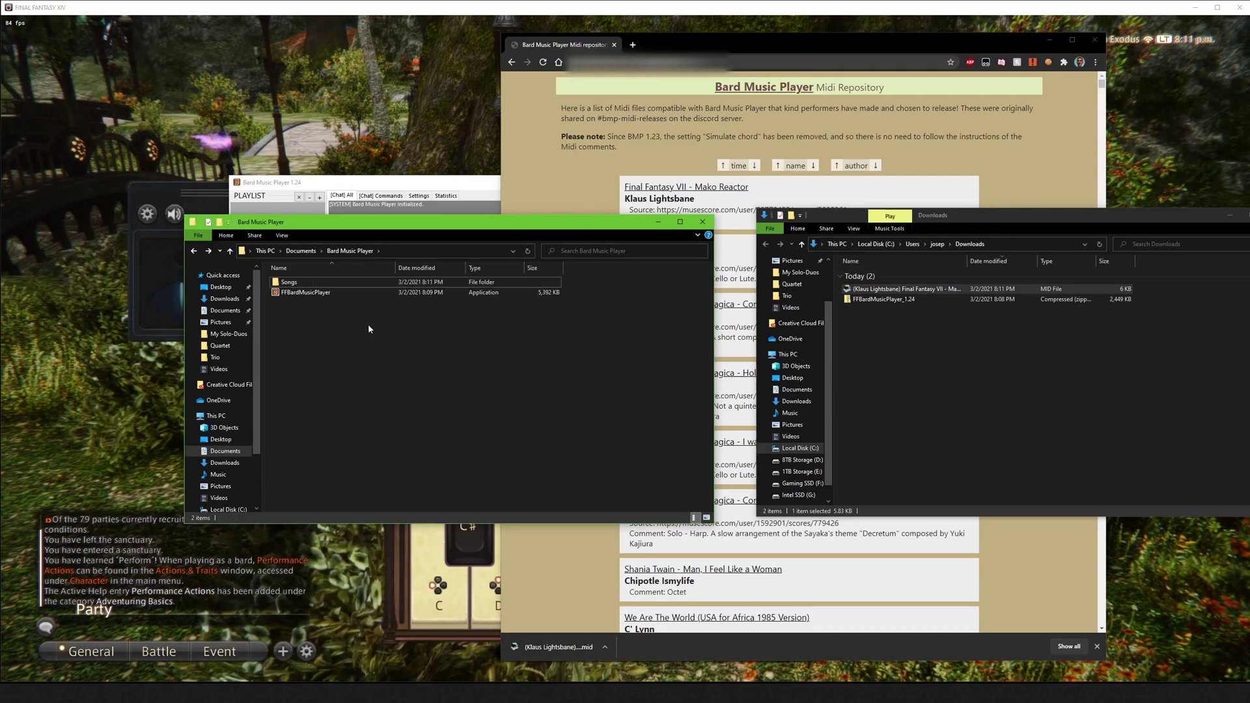
Move the downloaded "Final Fantasy VII - Mako Reactor" MIDI file into the Songs folder and minimize both folder windows
double_click(279, 284)
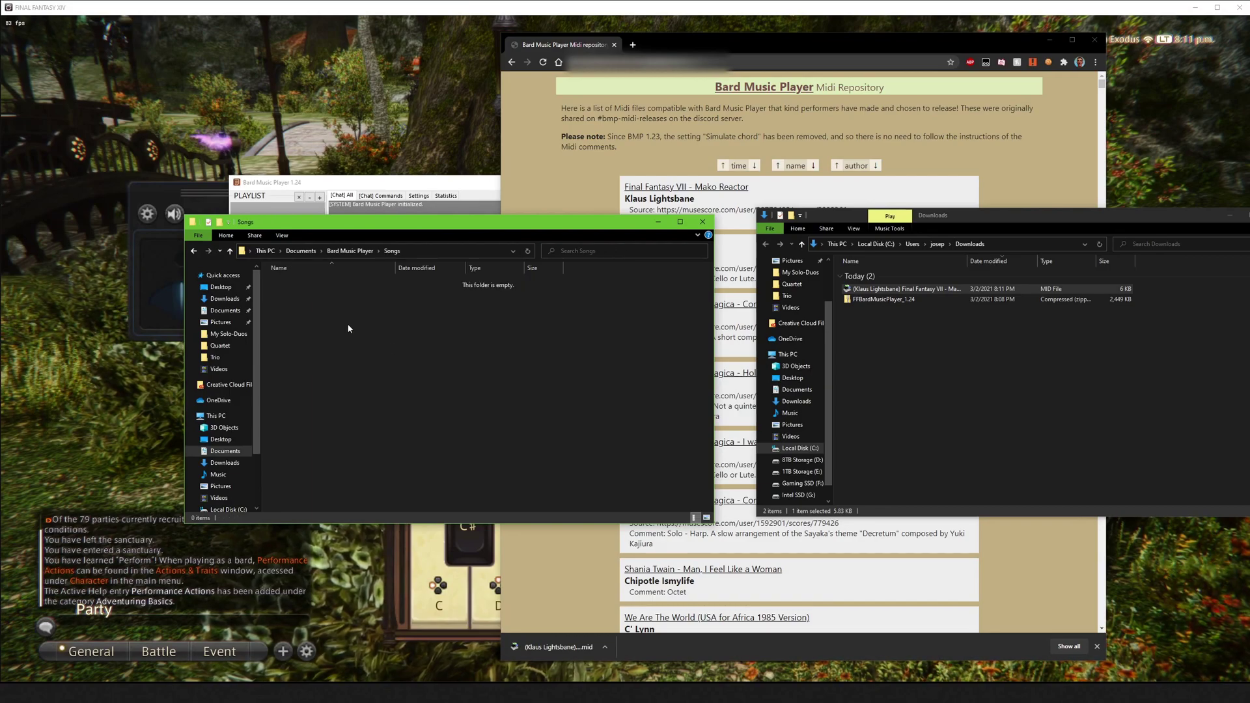
left_click_drag(920, 292, 390, 364)
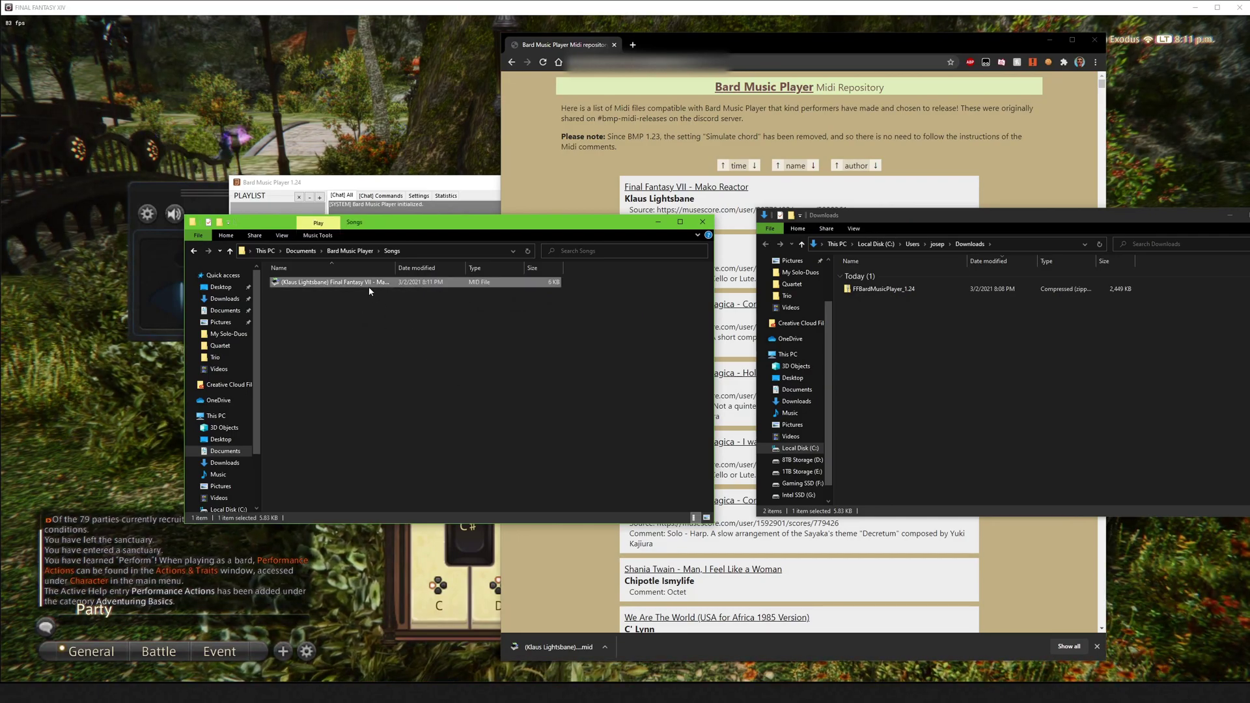
key("BackSpace")
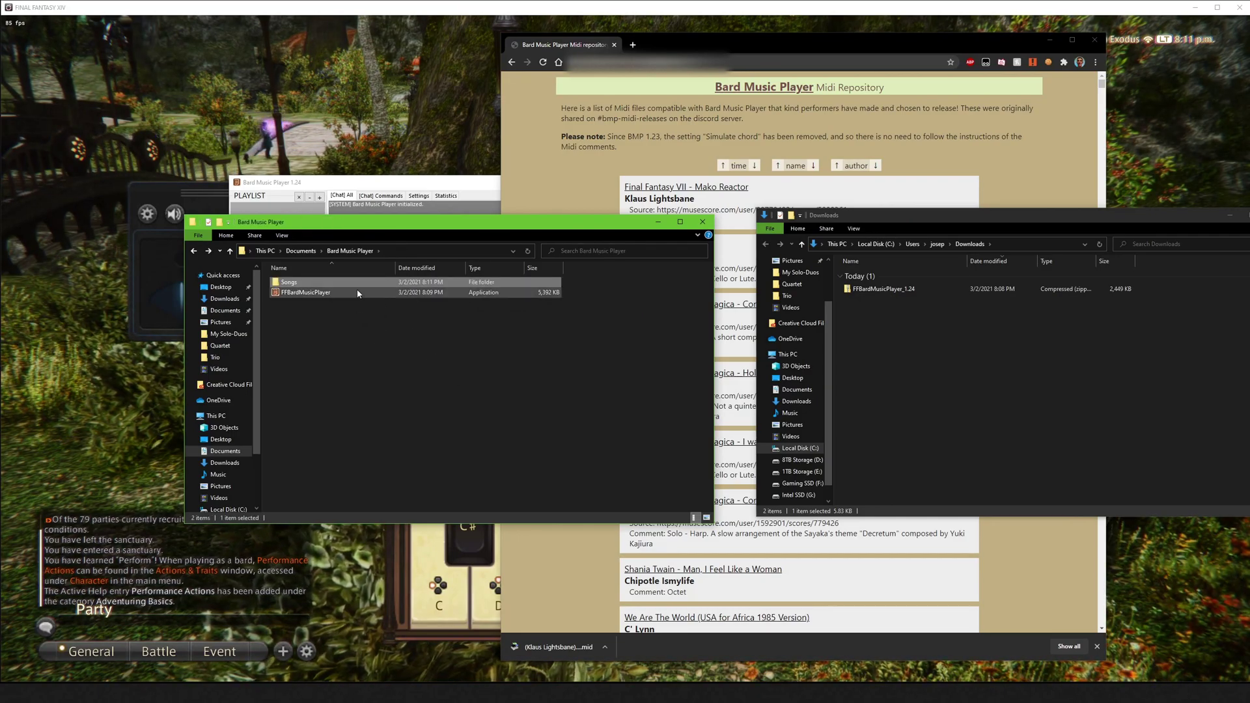
left_click(658, 222)
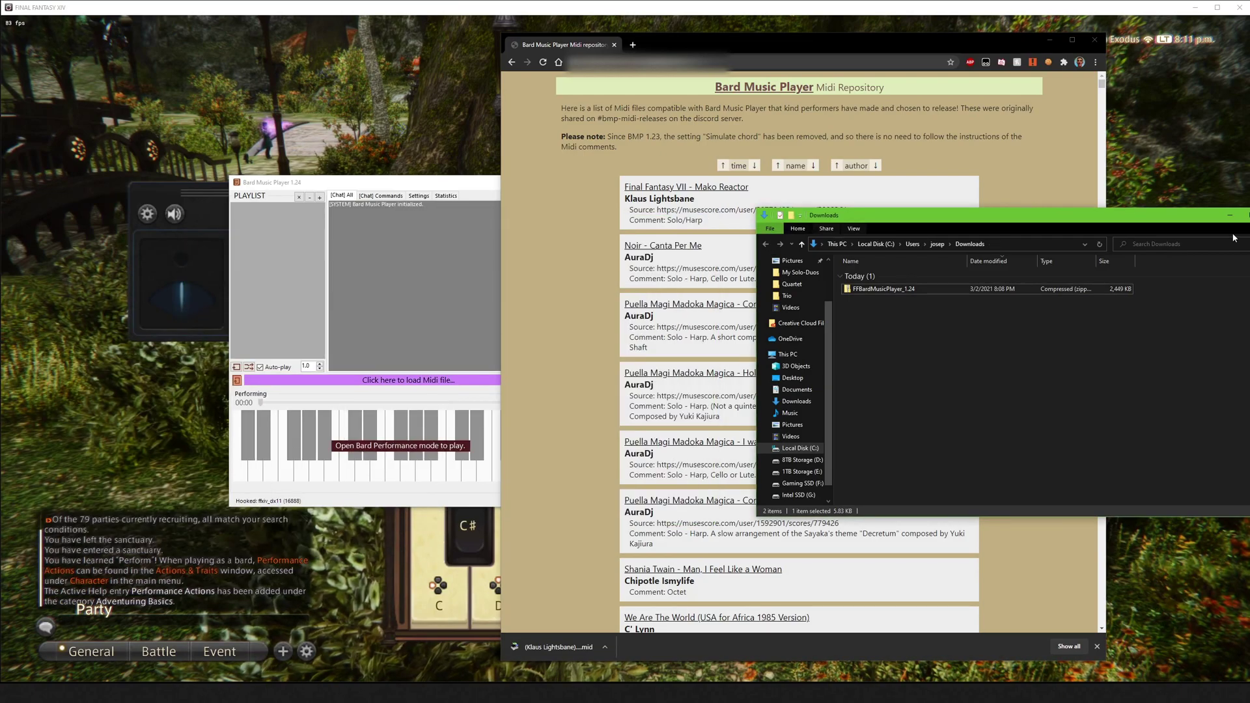
left_click(1230, 215)
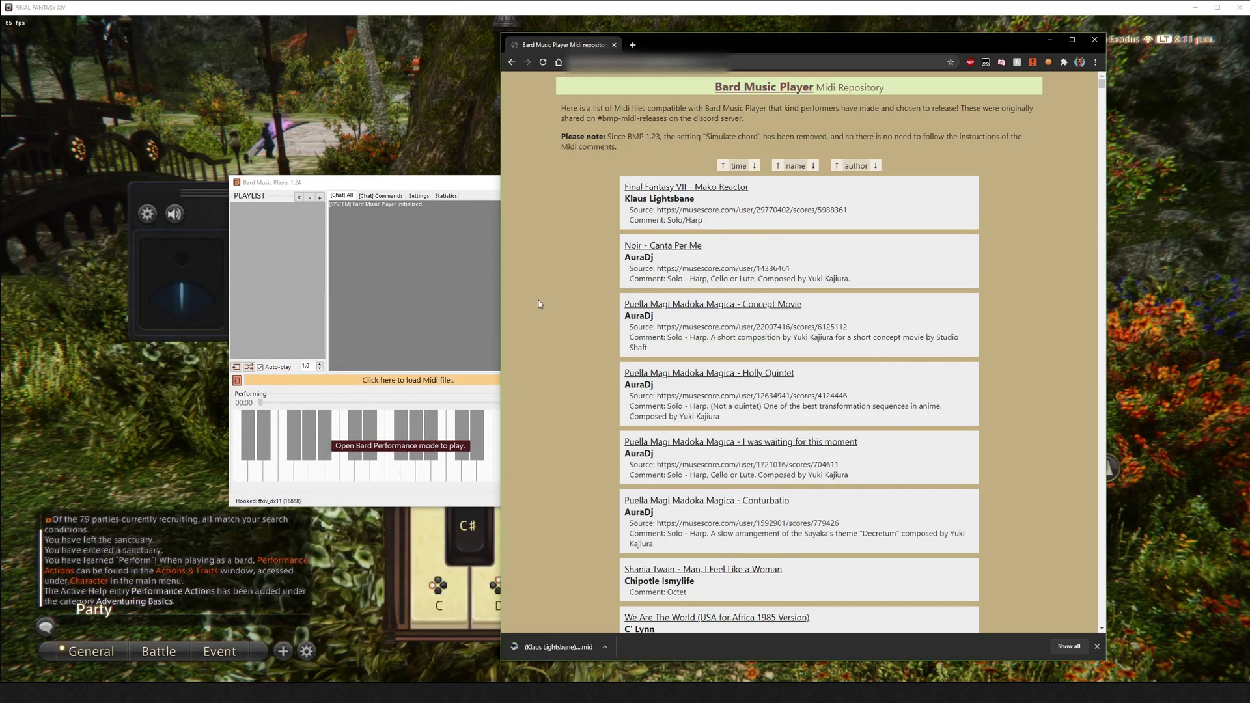
Switch to Bard Music Player and load the "Final Fantasy VII - Mako Reactor" MIDI file
left_click(433, 294)
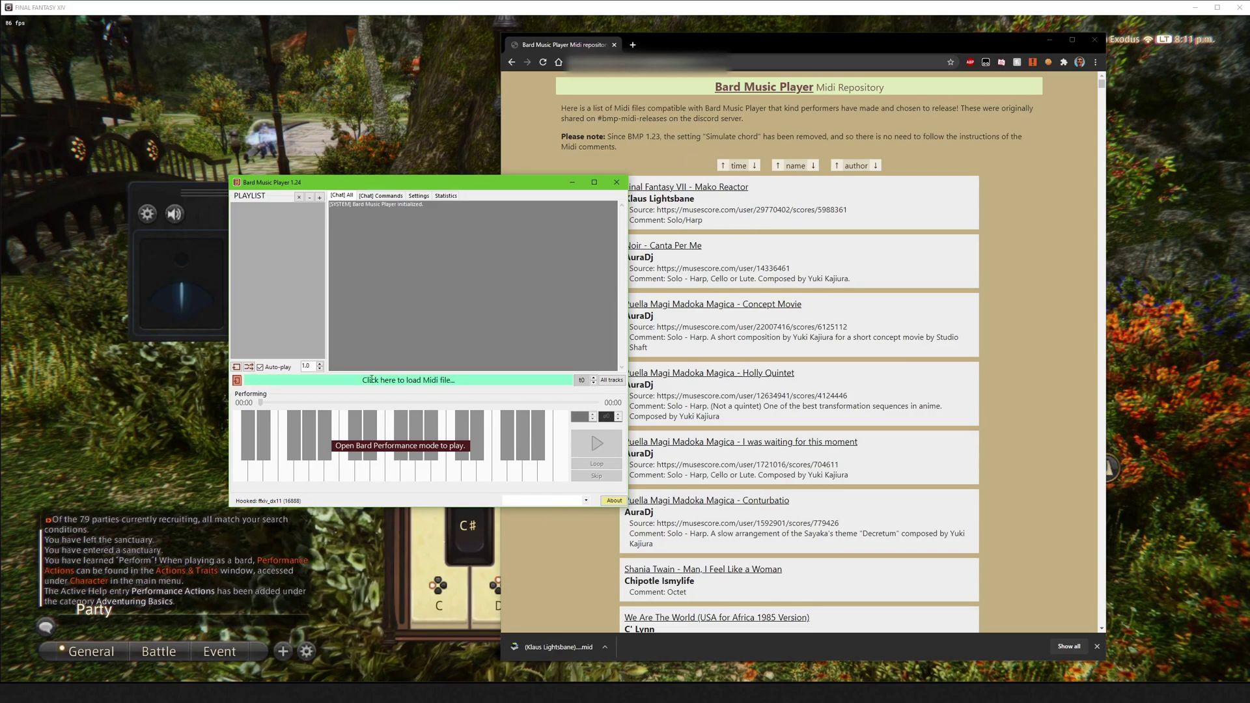
left_click(417, 390)
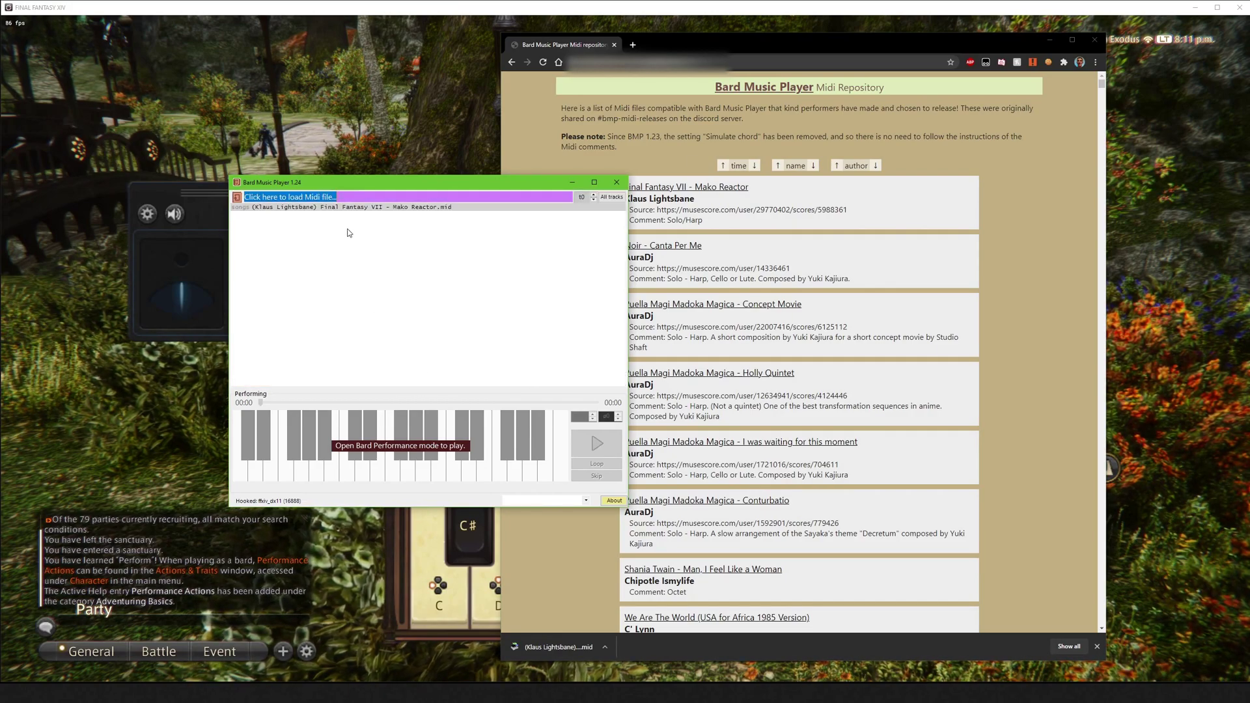
left_click(441, 207)
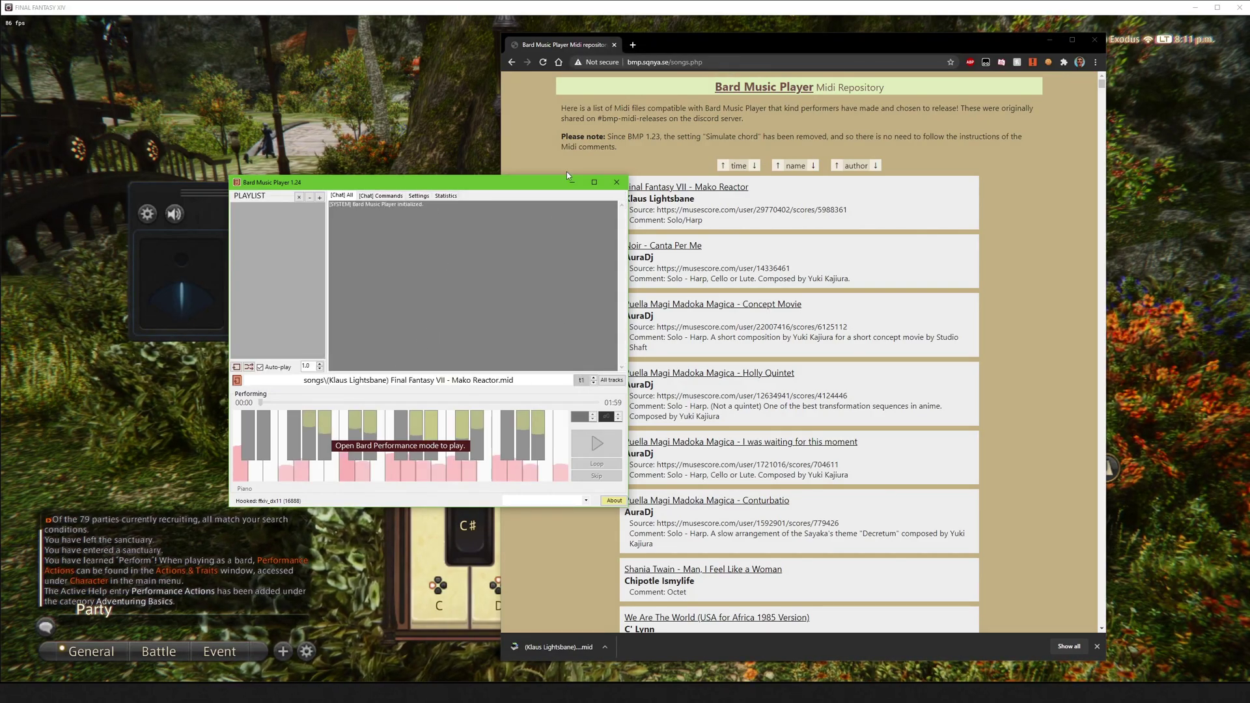
Minimize Chrome and move the Bard Music Player window clear of the game's performance keyboard and character
left_click(1058, 47)
left_click_drag(524, 183, 942, 116)
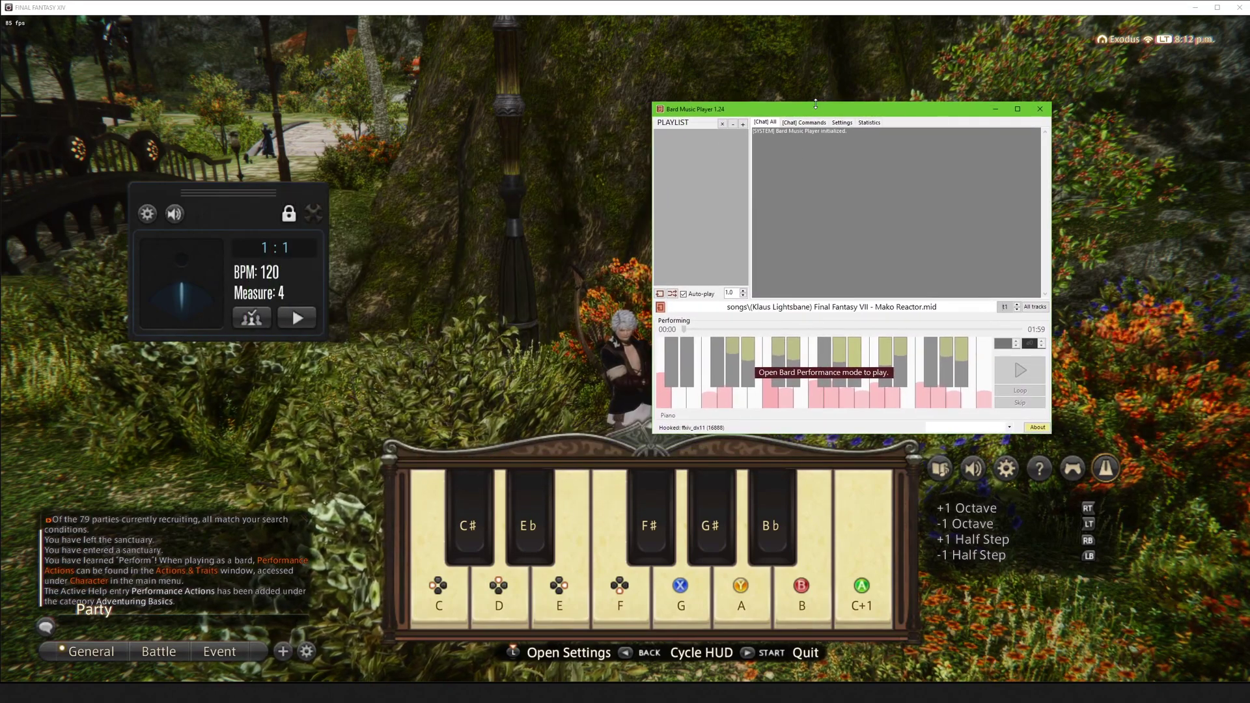
left_click_drag(821, 112, 922, 92)
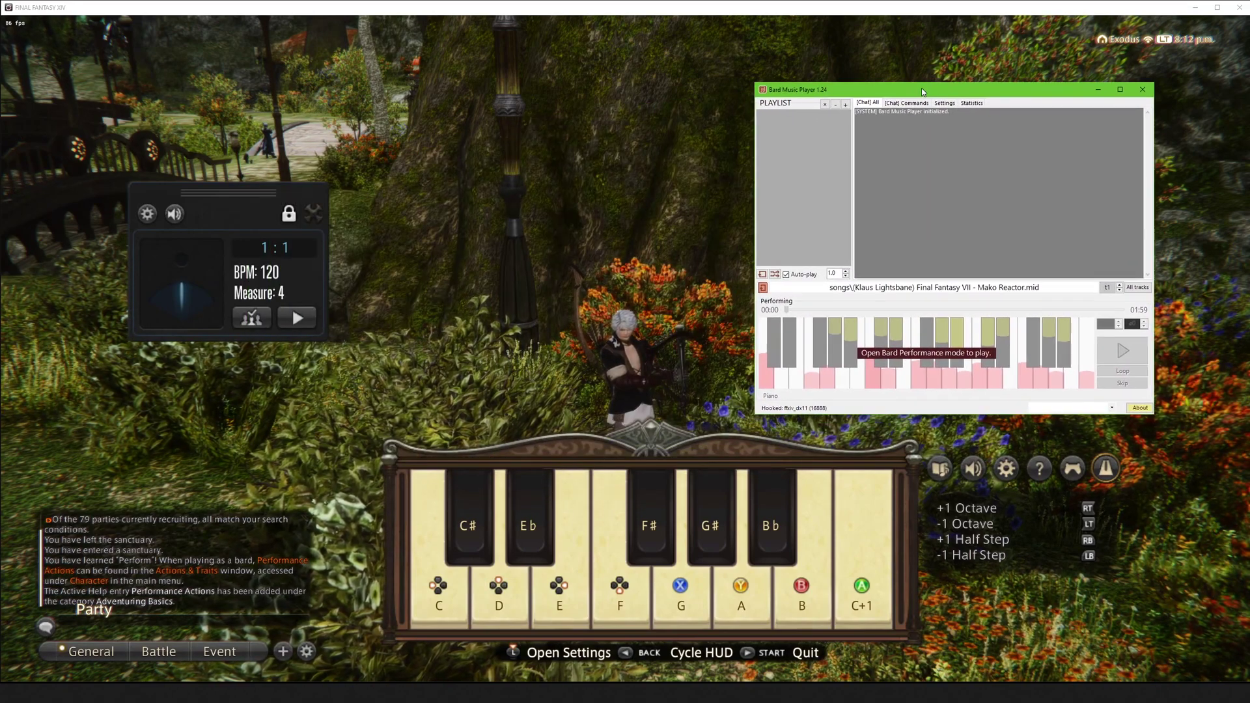
Try to hook Bard Music Player to the listed FFXIV process, and close the player
left_click(802, 409)
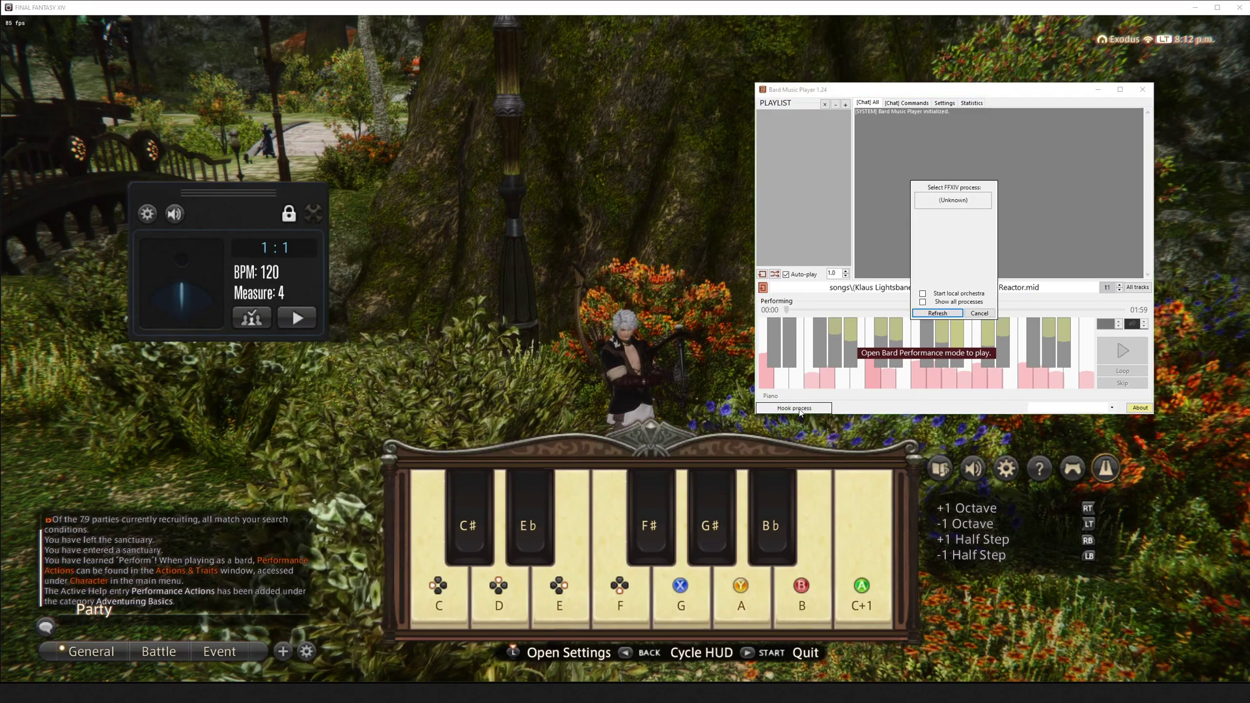
left_click(953, 200)
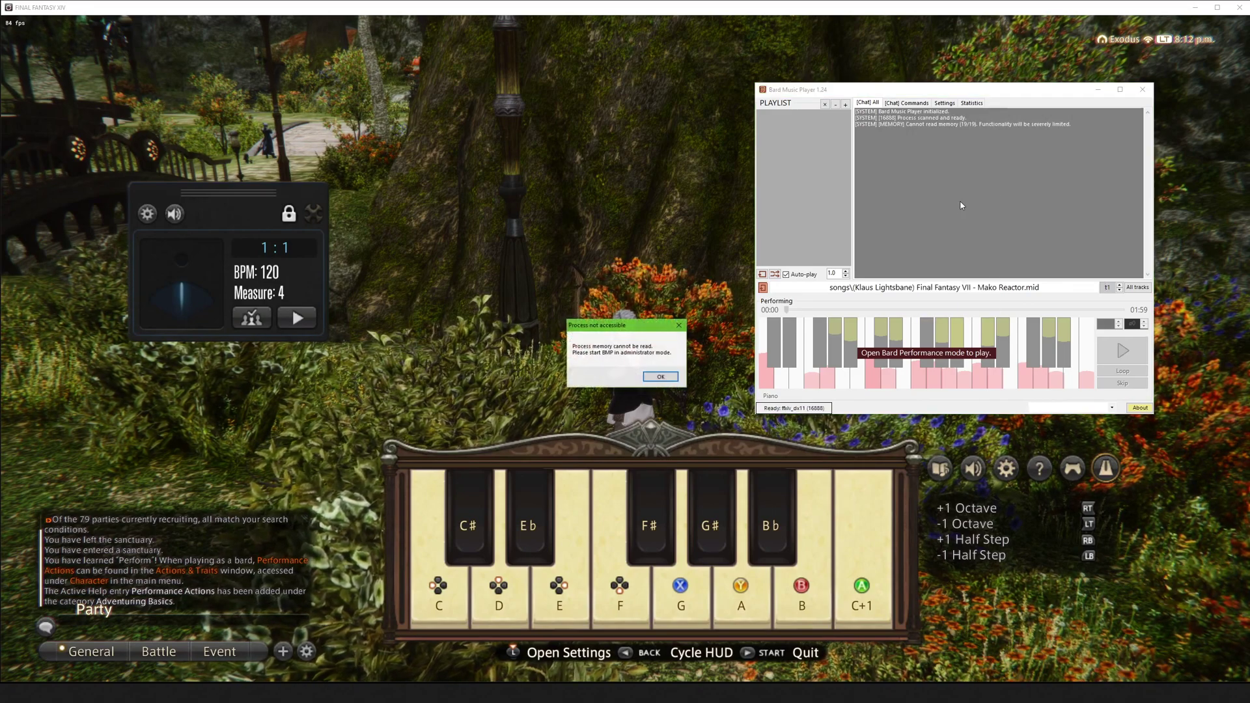
left_click(661, 377)
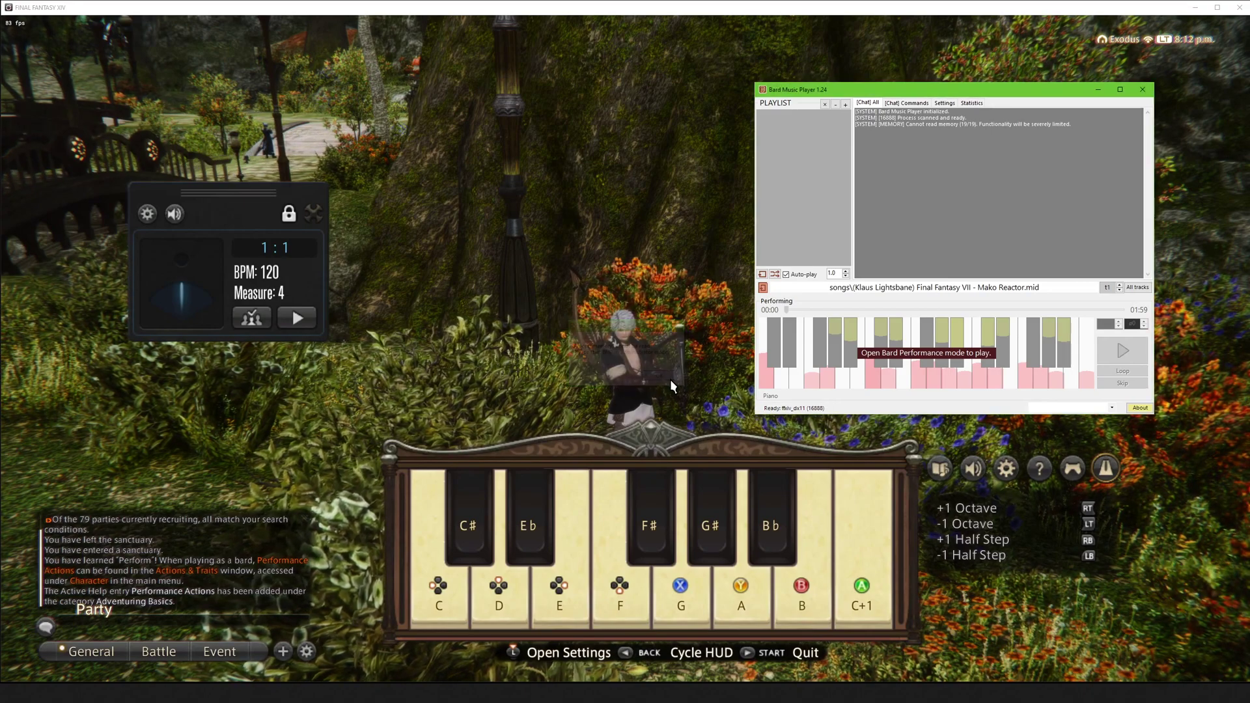
left_click(1142, 89)
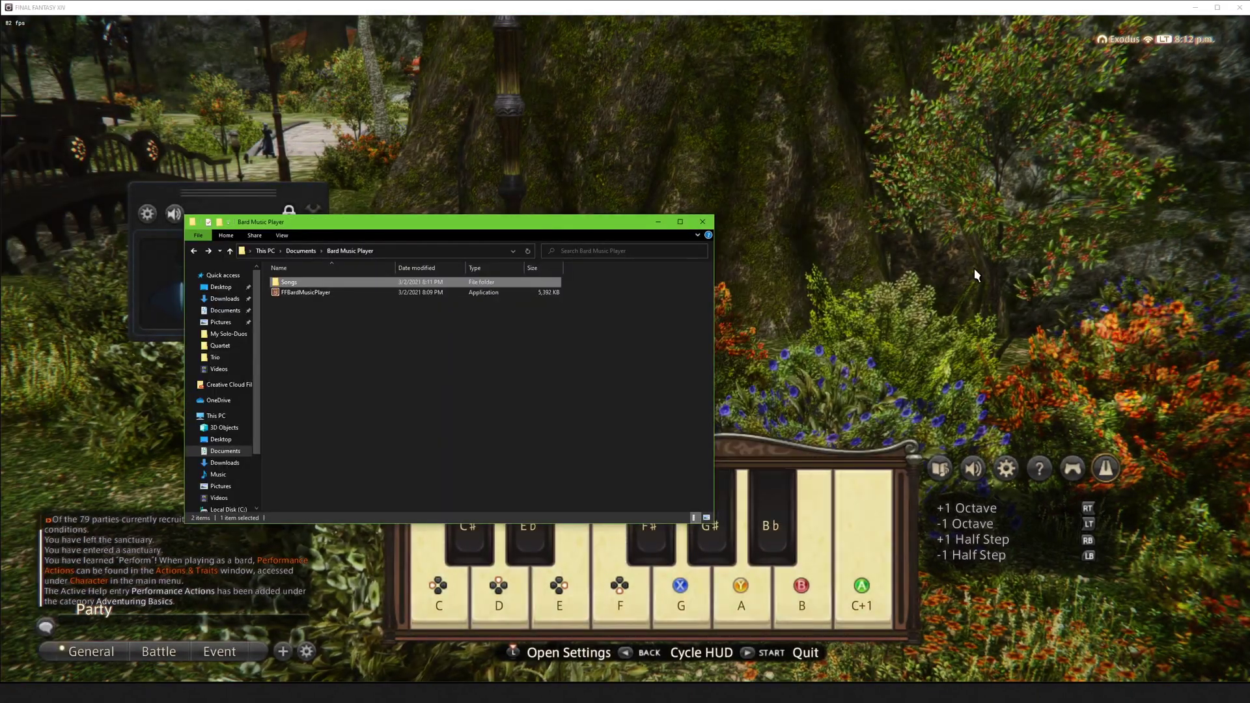
Set the FFBardMusicPlayer application's compatibility properties to run the program as an administrator
left_click(374, 314)
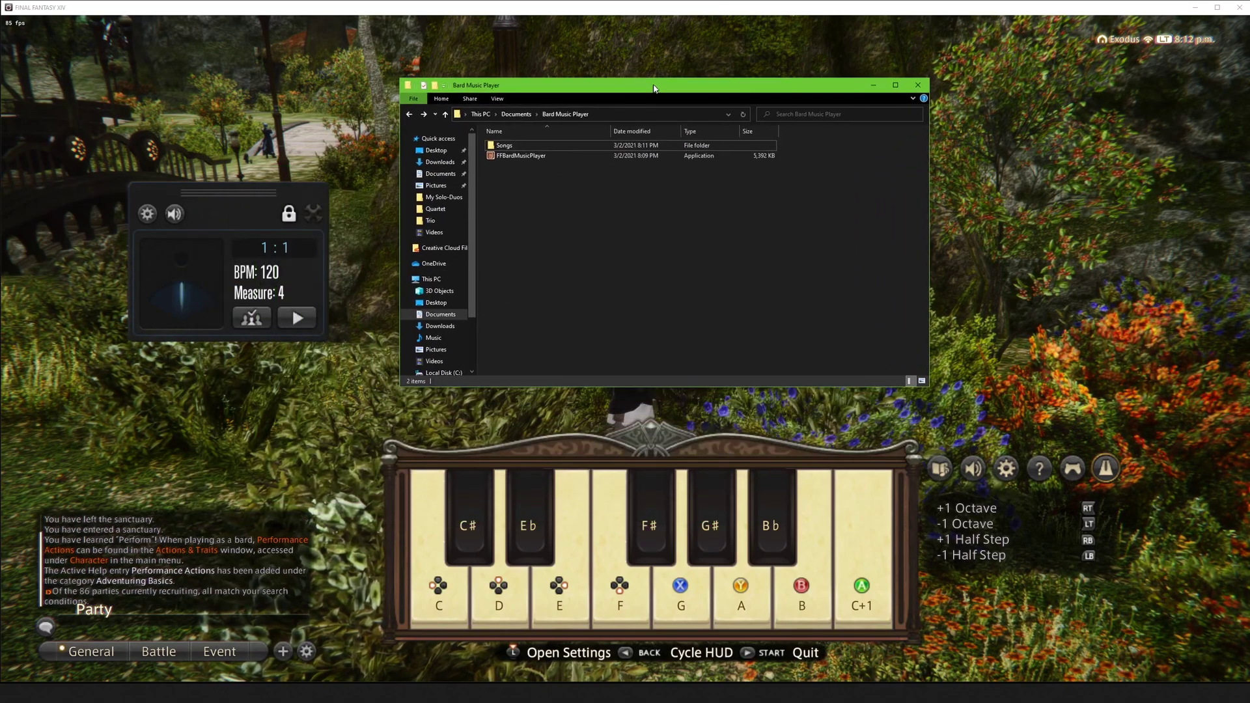
left_click(514, 156)
right_click(514, 156)
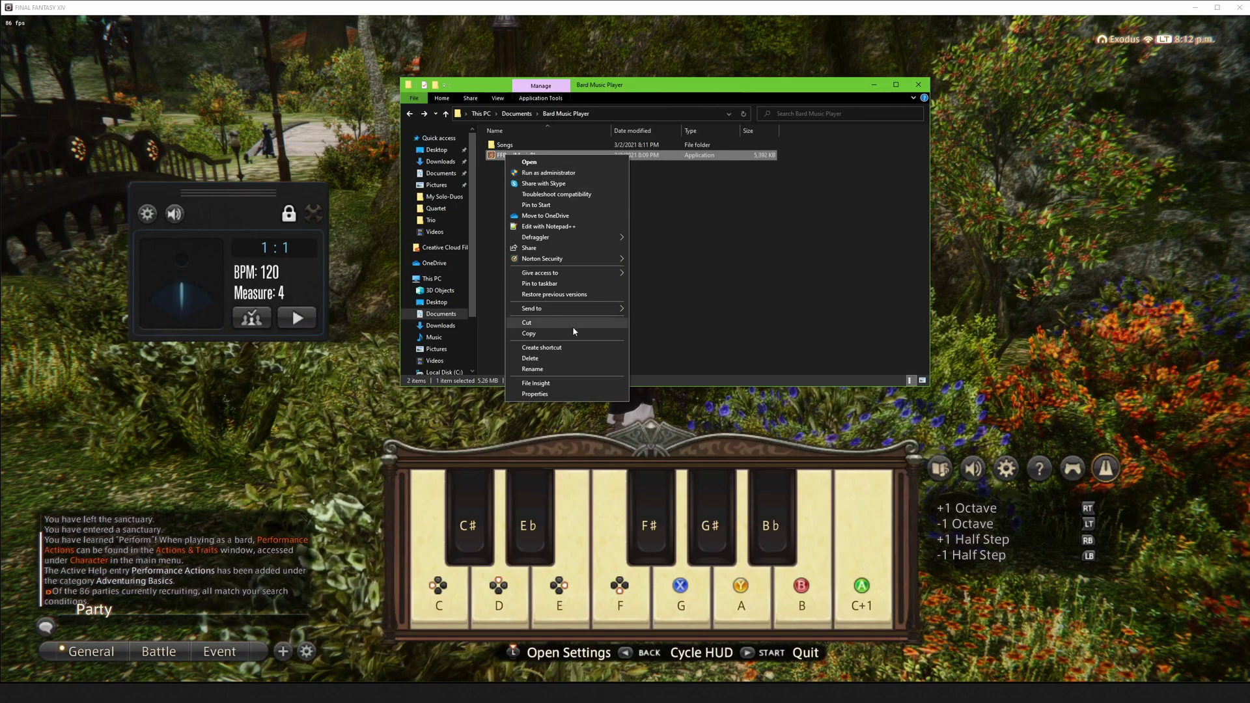
left_click(545, 394)
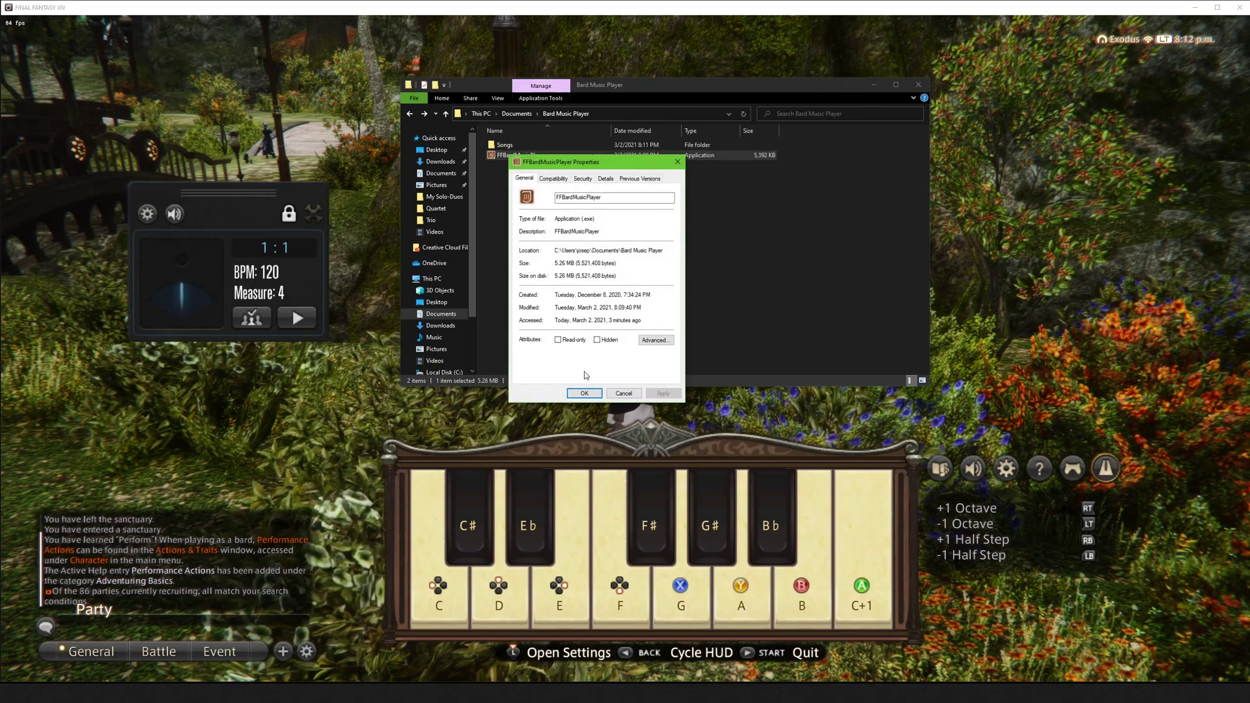
left_click(654, 340)
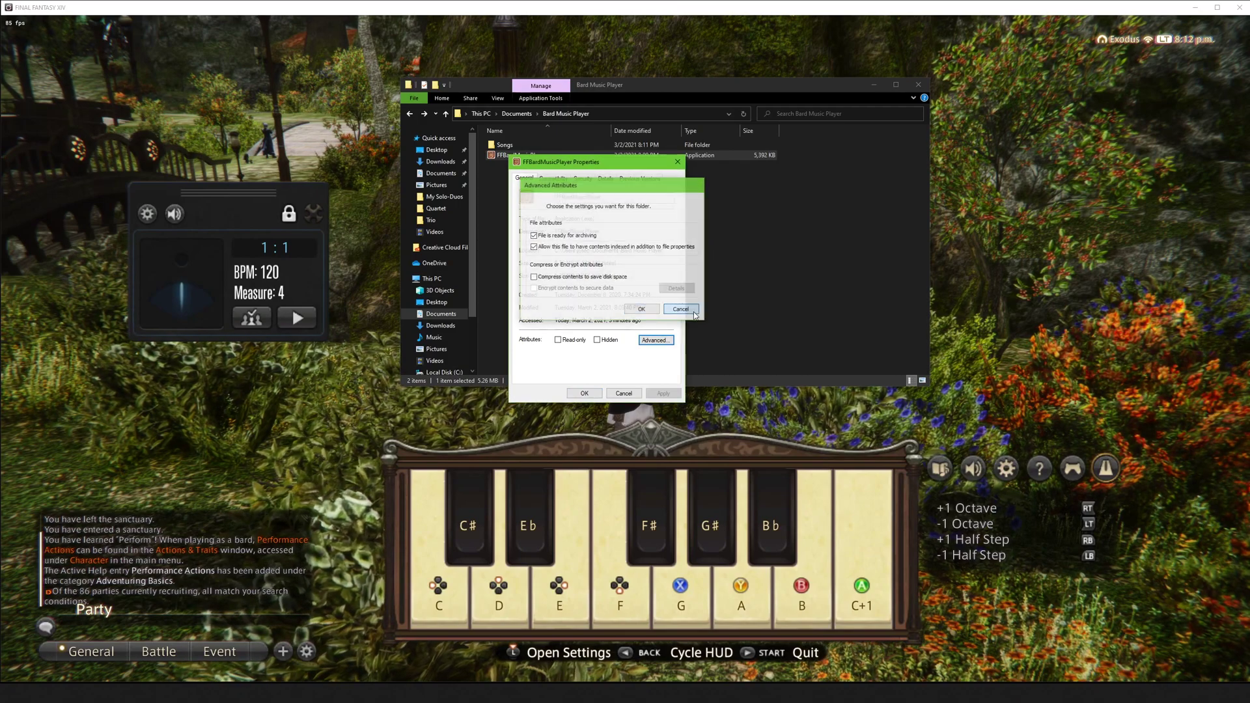
left_click(642, 309)
left_click(554, 179)
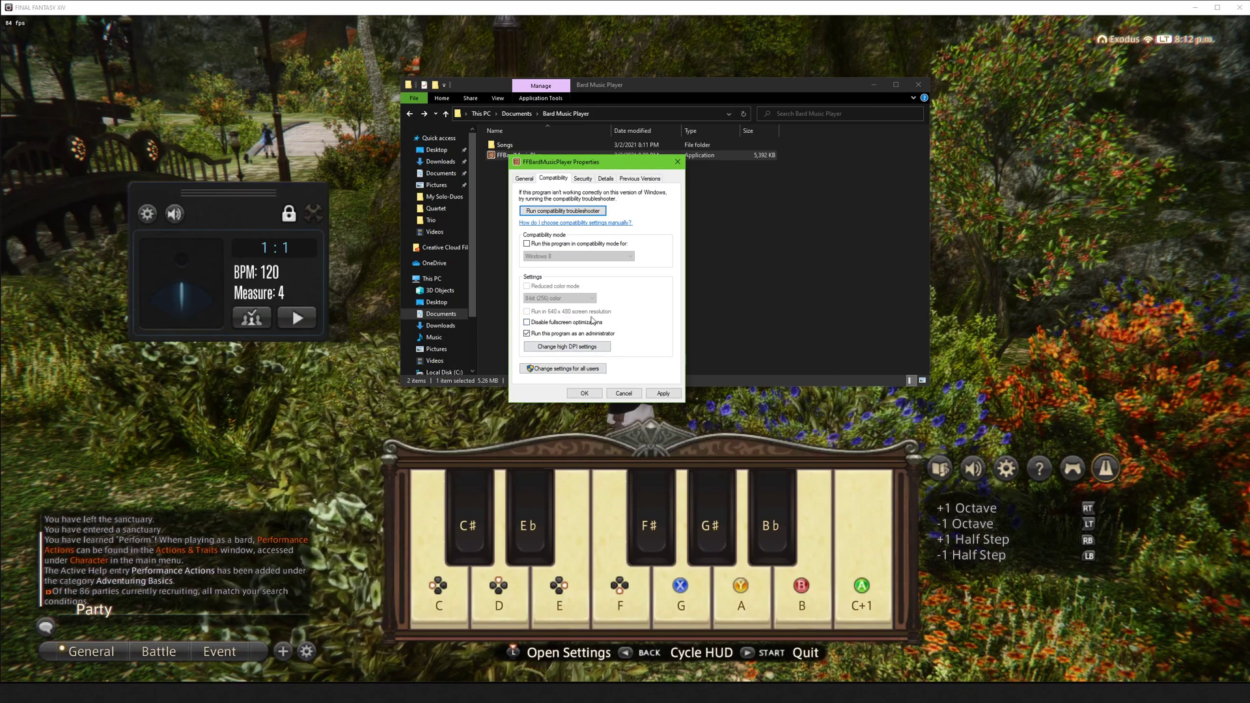
left_click(593, 394)
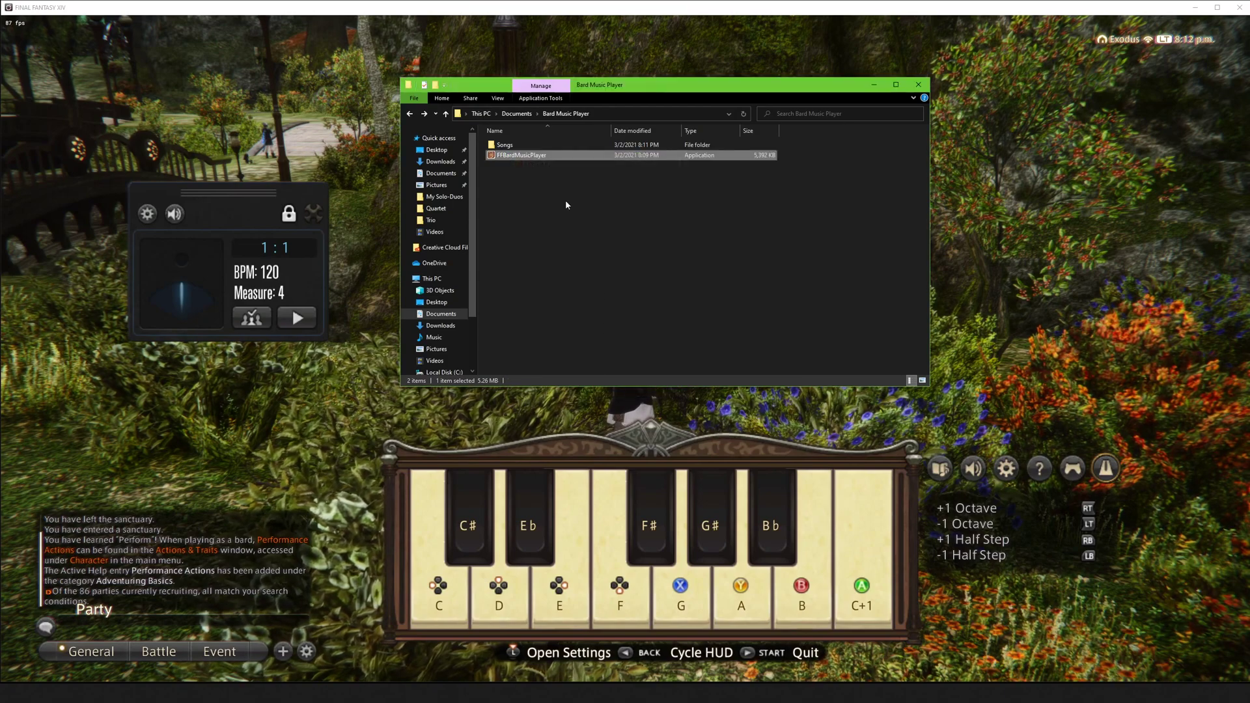
Relaunch FFBardMusicPlayer, minimize its folder window, and move the player away from the game's performance controls
left_click(573, 192)
double_click(521, 156)
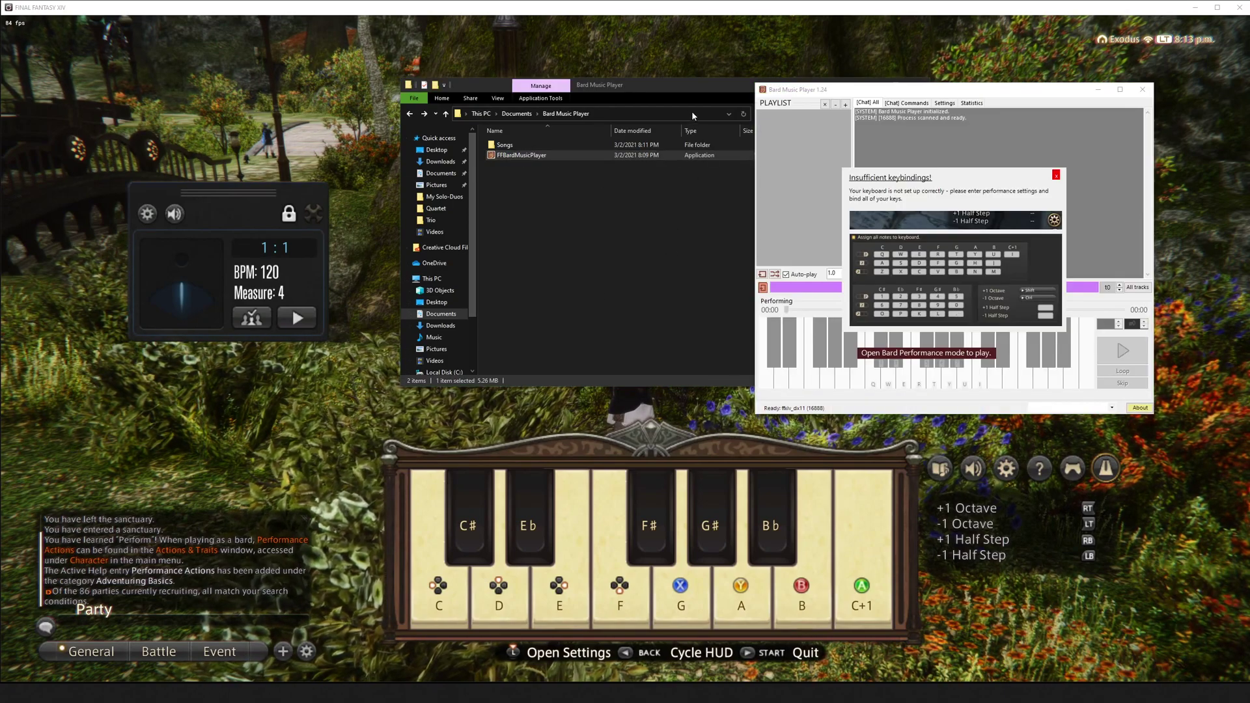
left_click(749, 88)
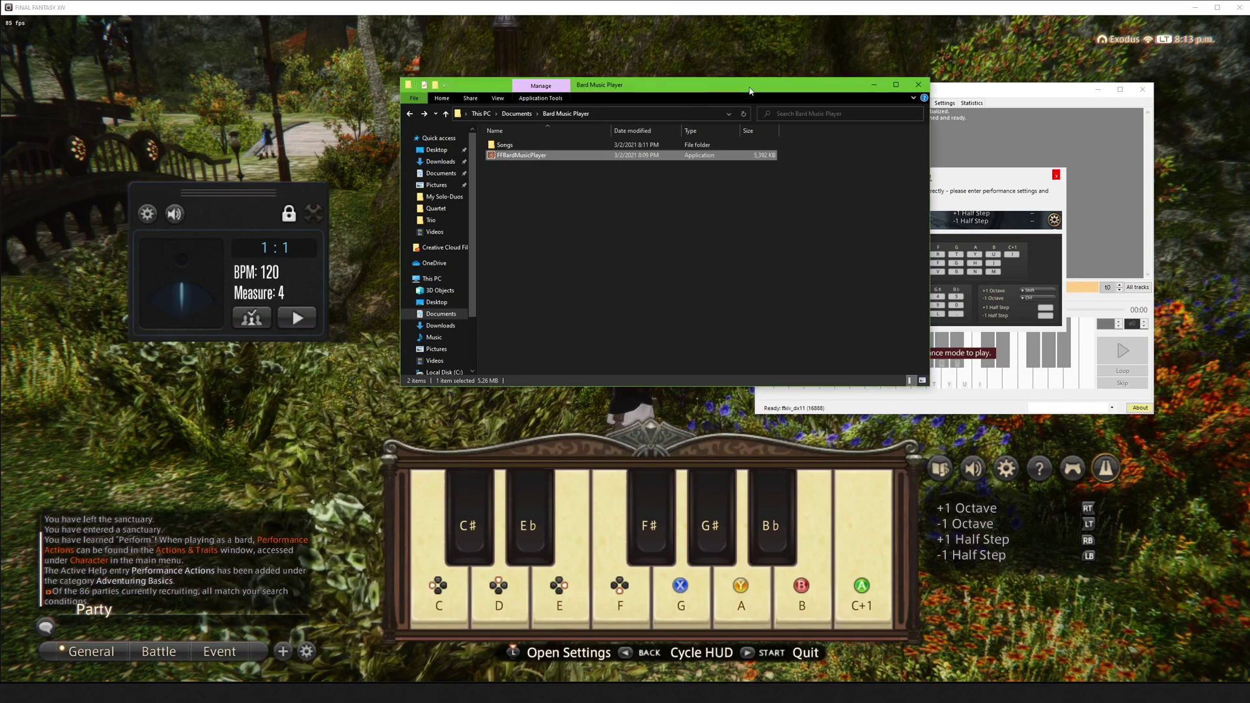
left_click(872, 85)
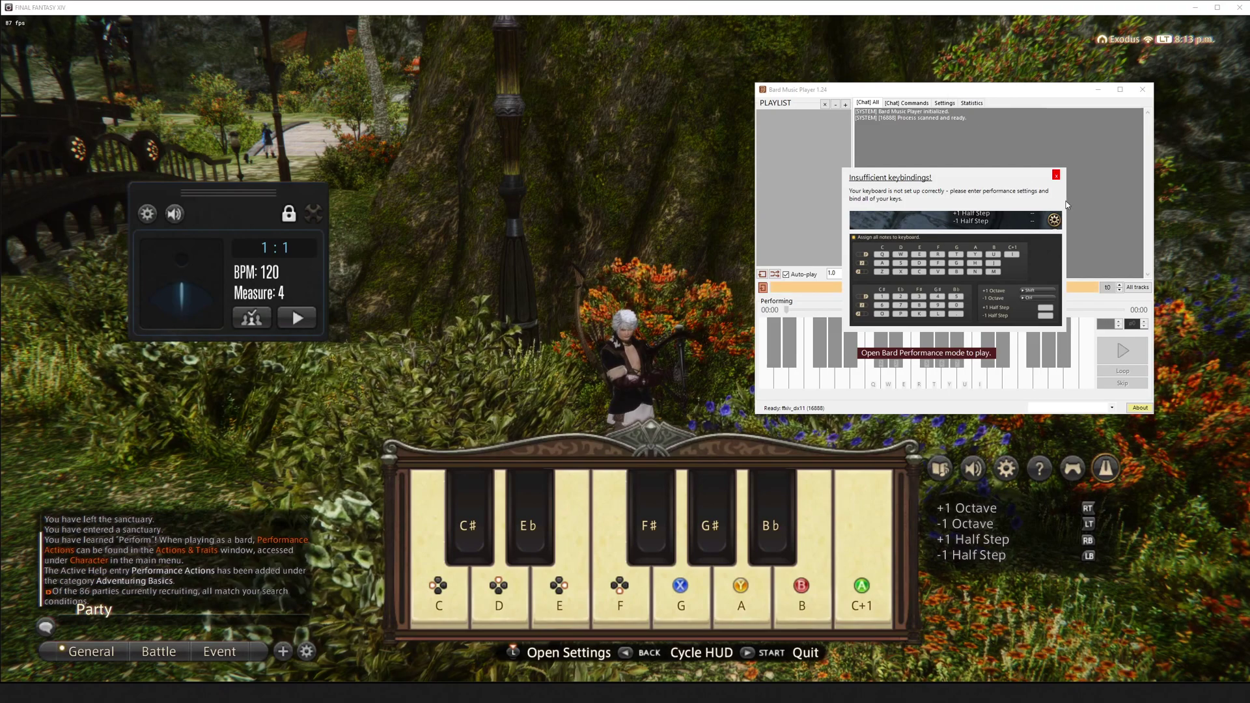
left_click_drag(1063, 89, 313, 75)
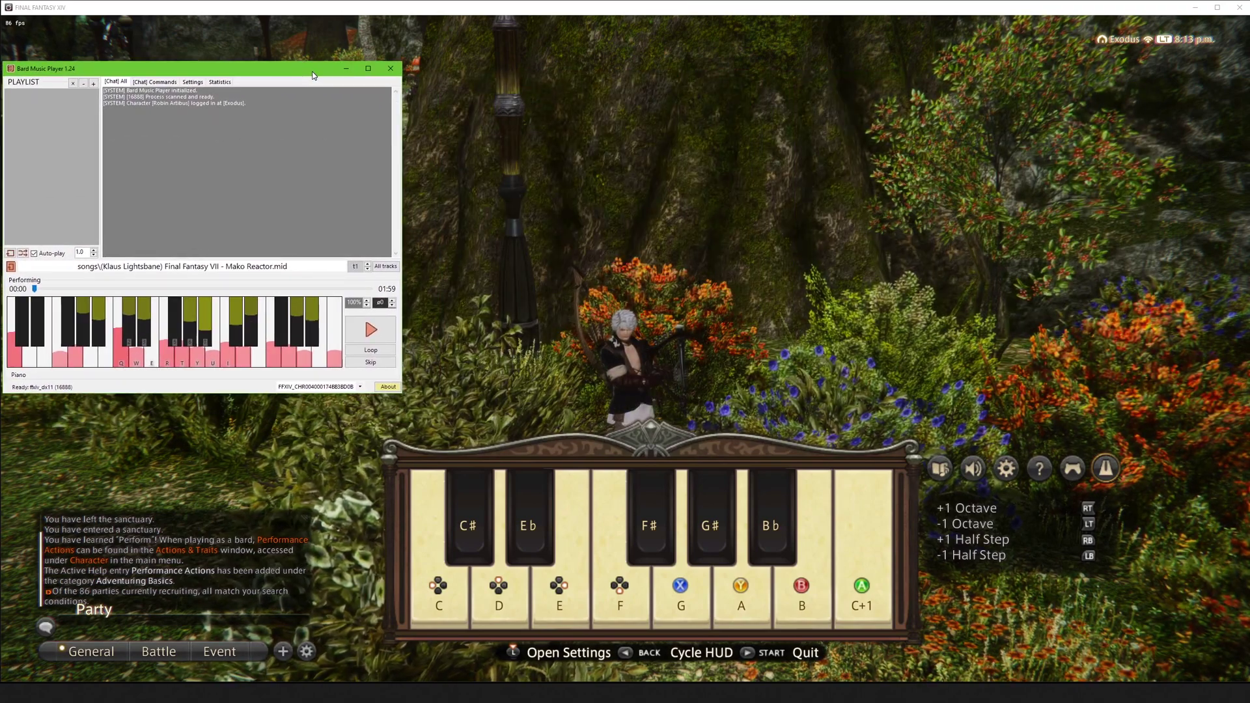
In the game's Performance Settings, set Key Display Mode to Keyboard mode and apply it
left_click(1008, 469)
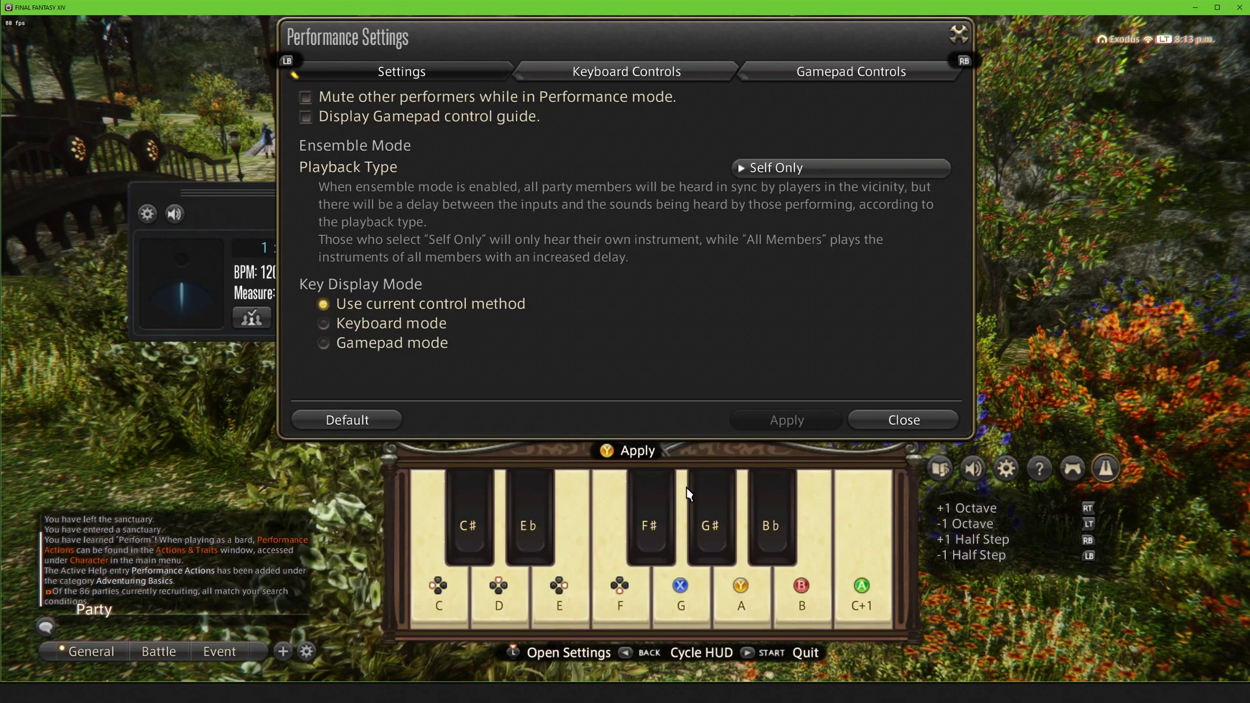
left_click(325, 324)
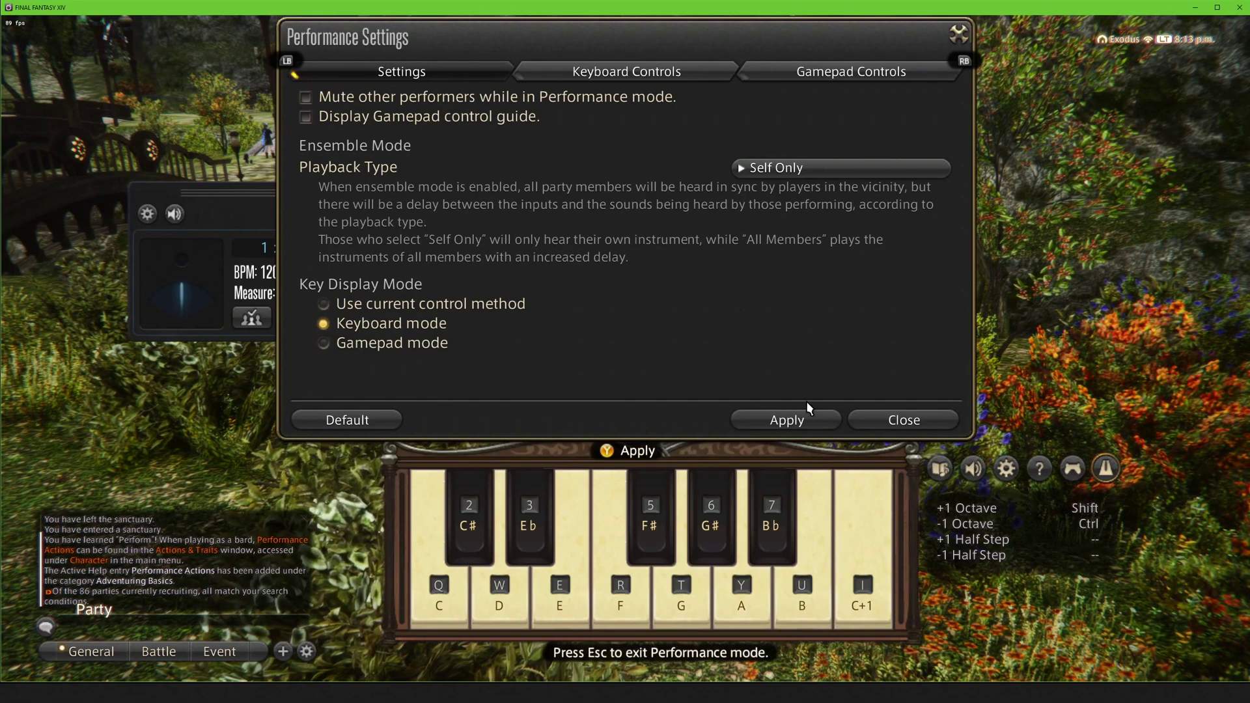
left_click(794, 420)
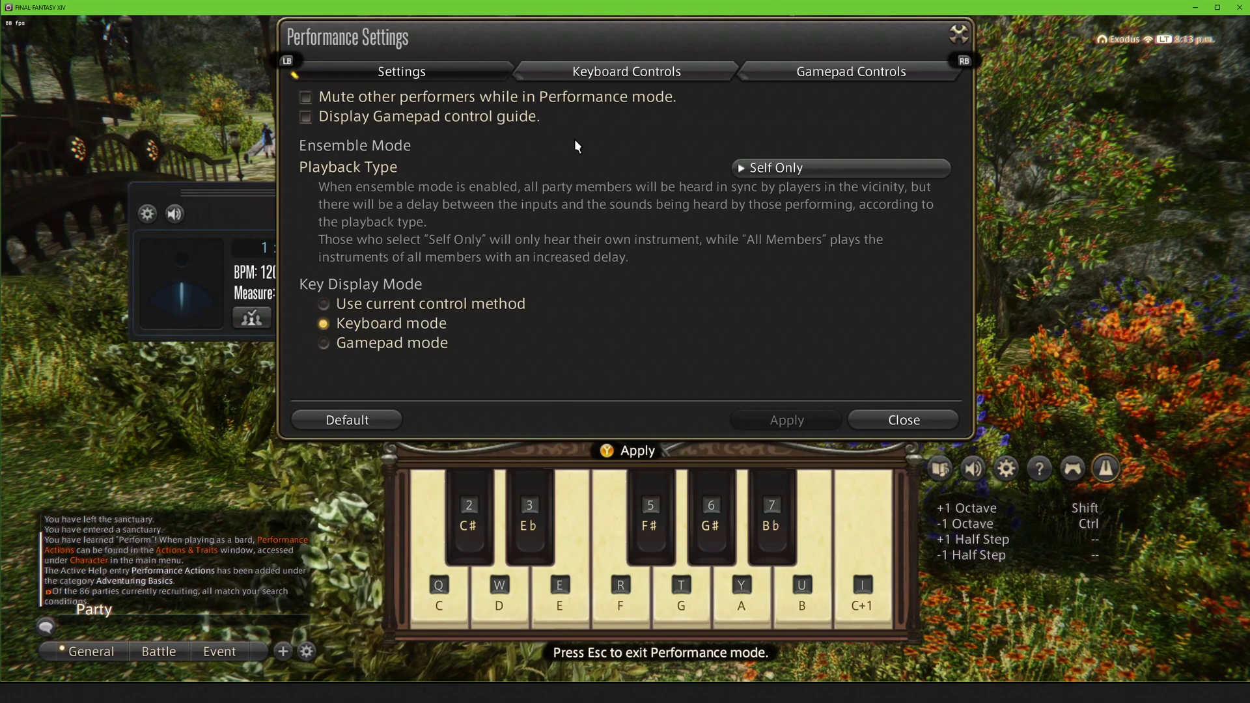
Enable "Assign all notes to keyboard" in the keyboard controls and move the Performance Settings window aside
left_click(706, 76)
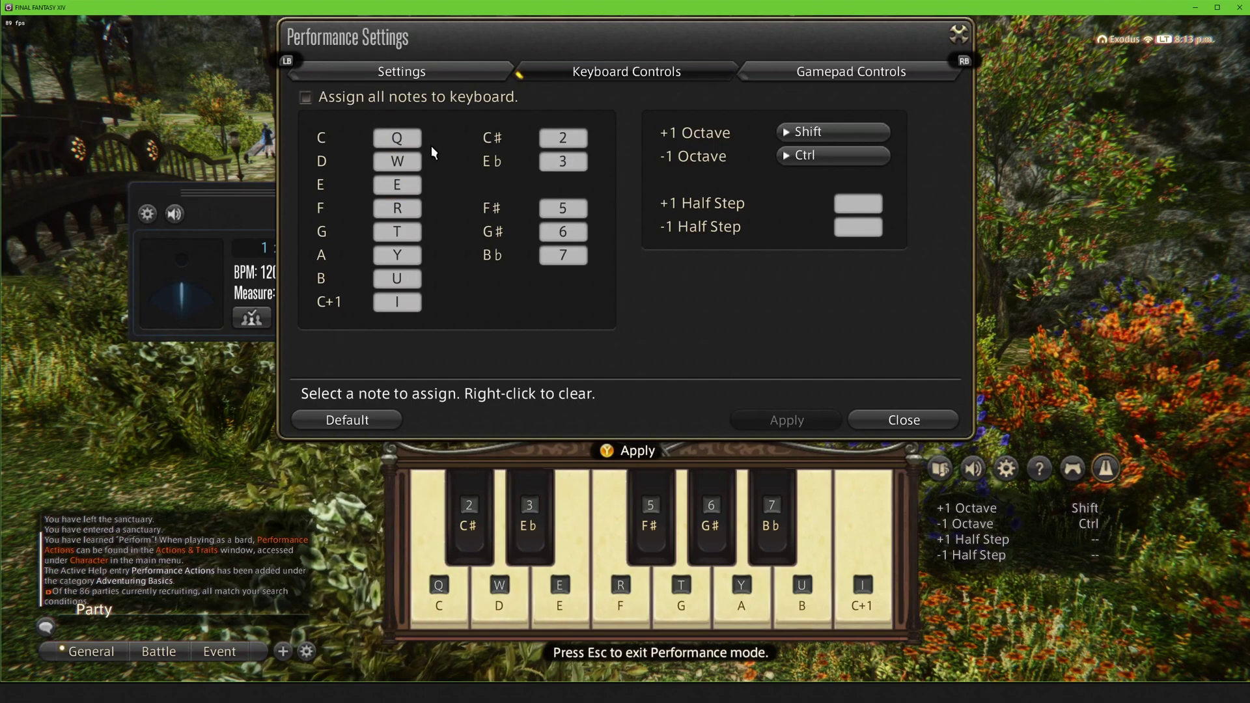
left_click(362, 106)
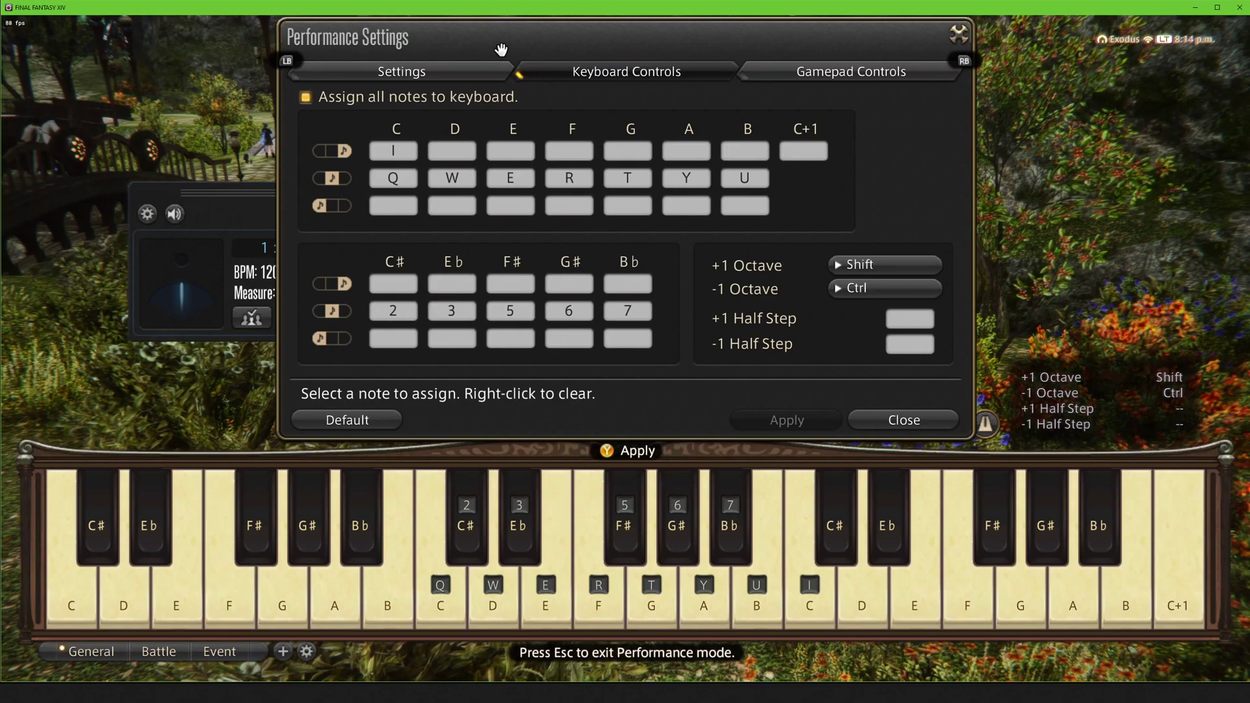
left_click_drag(485, 48, 230, 53)
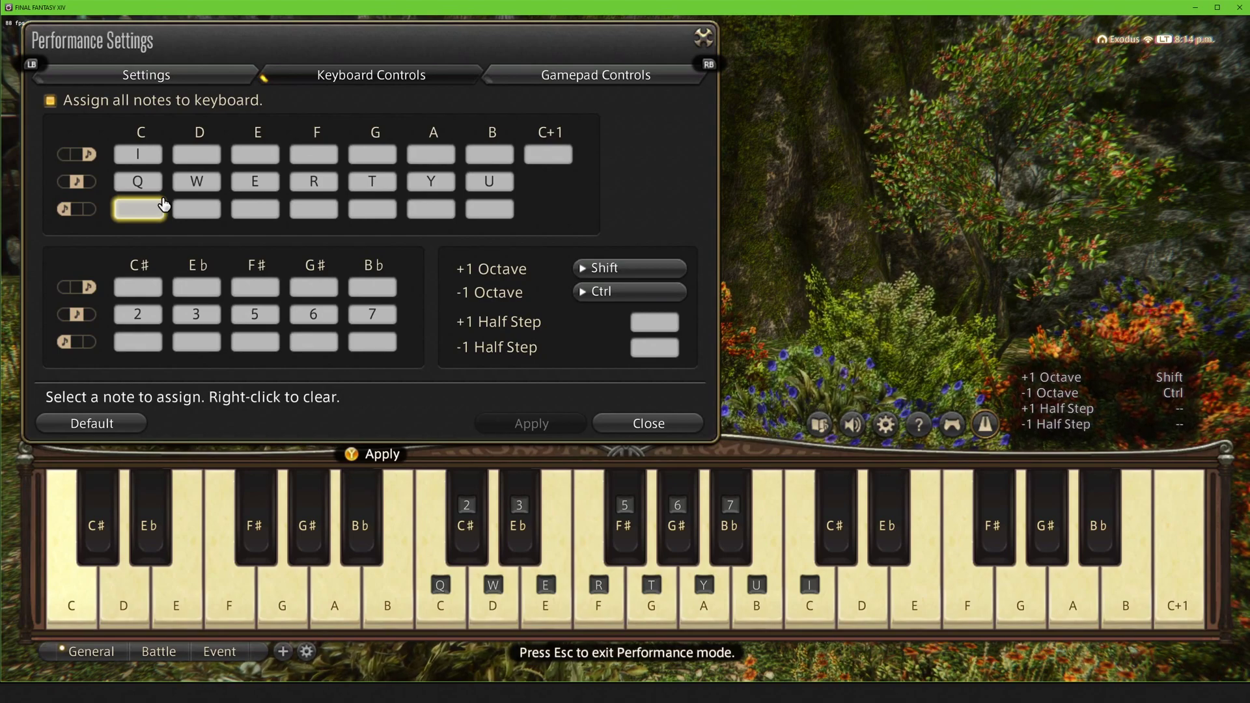
key("Escape")
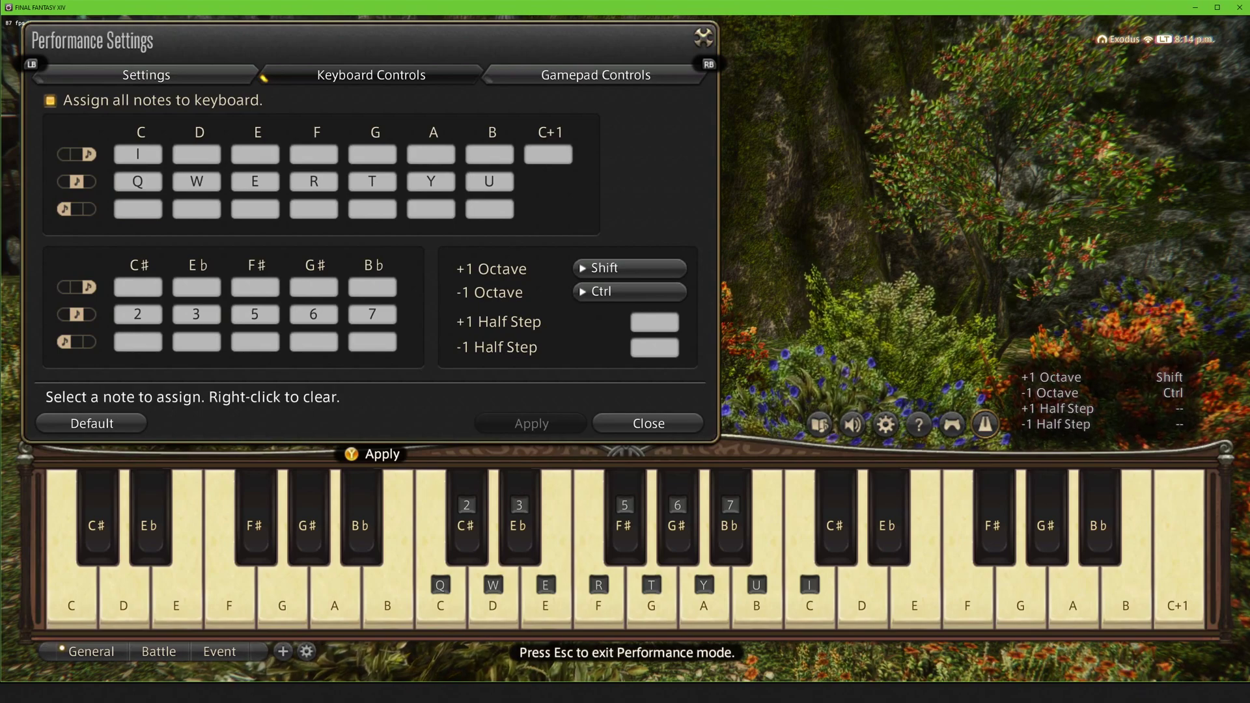
Switch to the Bard Music Player manual in the browser, open its key assignment reference image, and move that window off the game
key("alt+Tab")
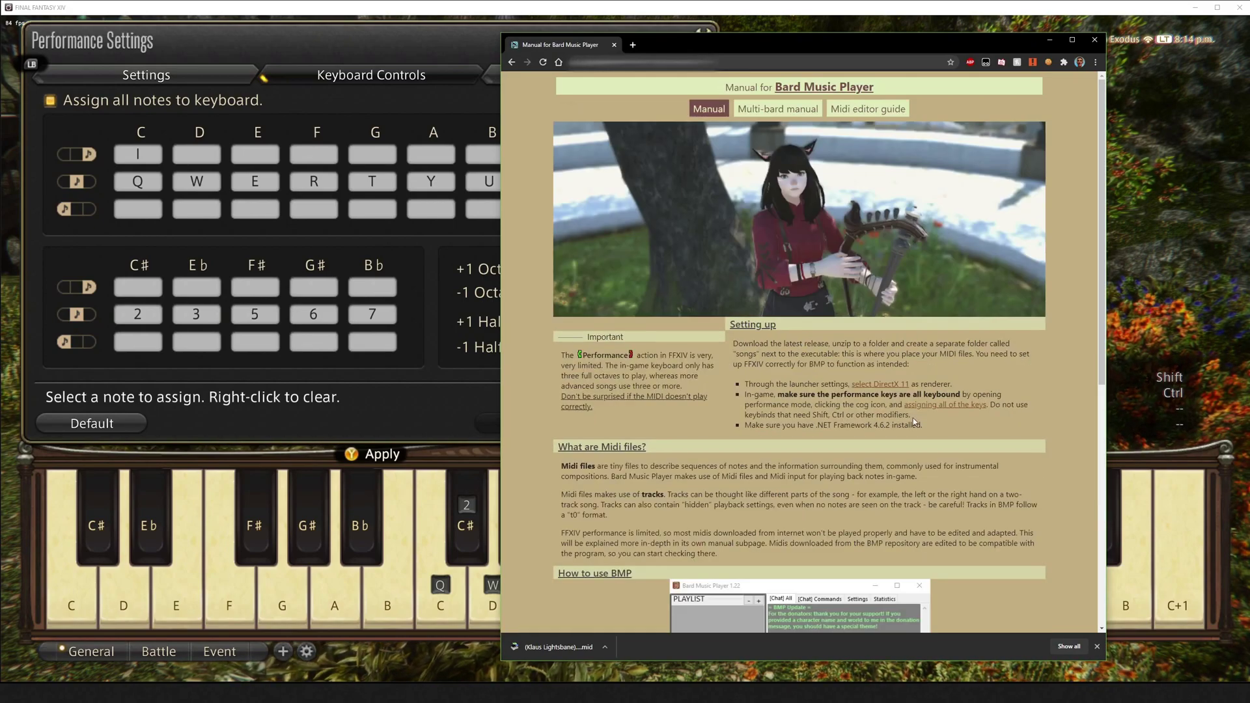
left_click(959, 408)
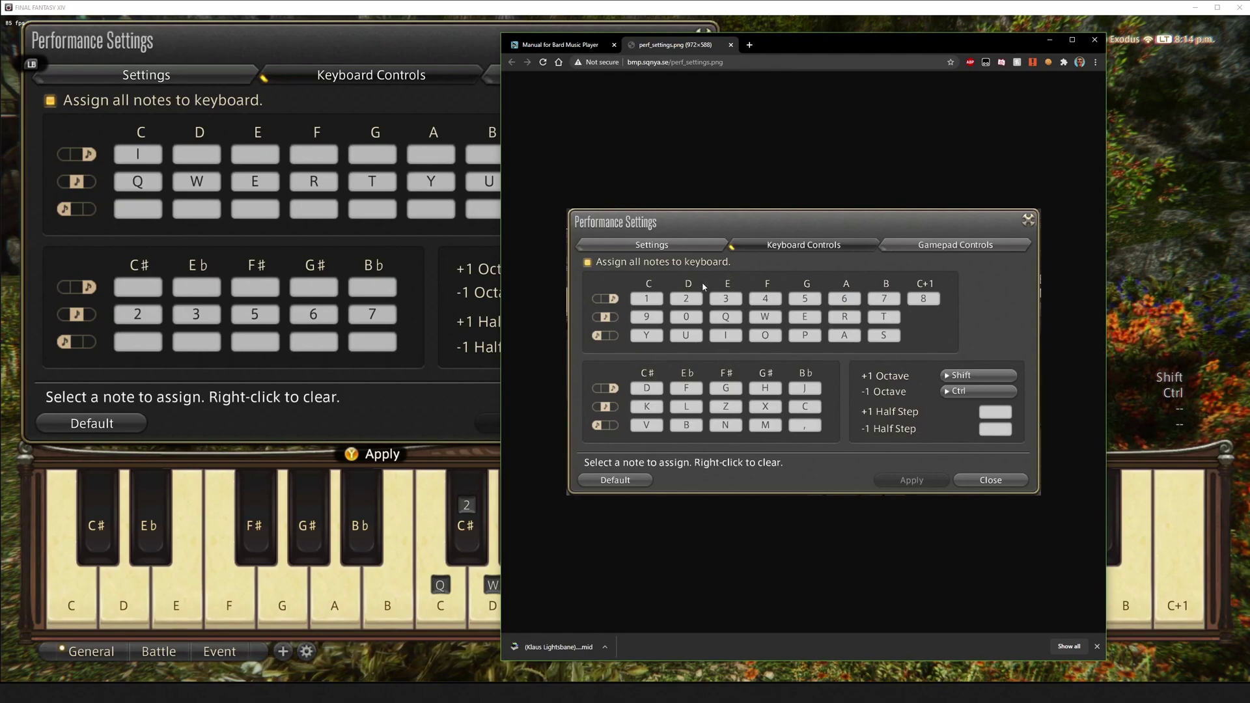
left_click_drag(777, 47, 1249, 49)
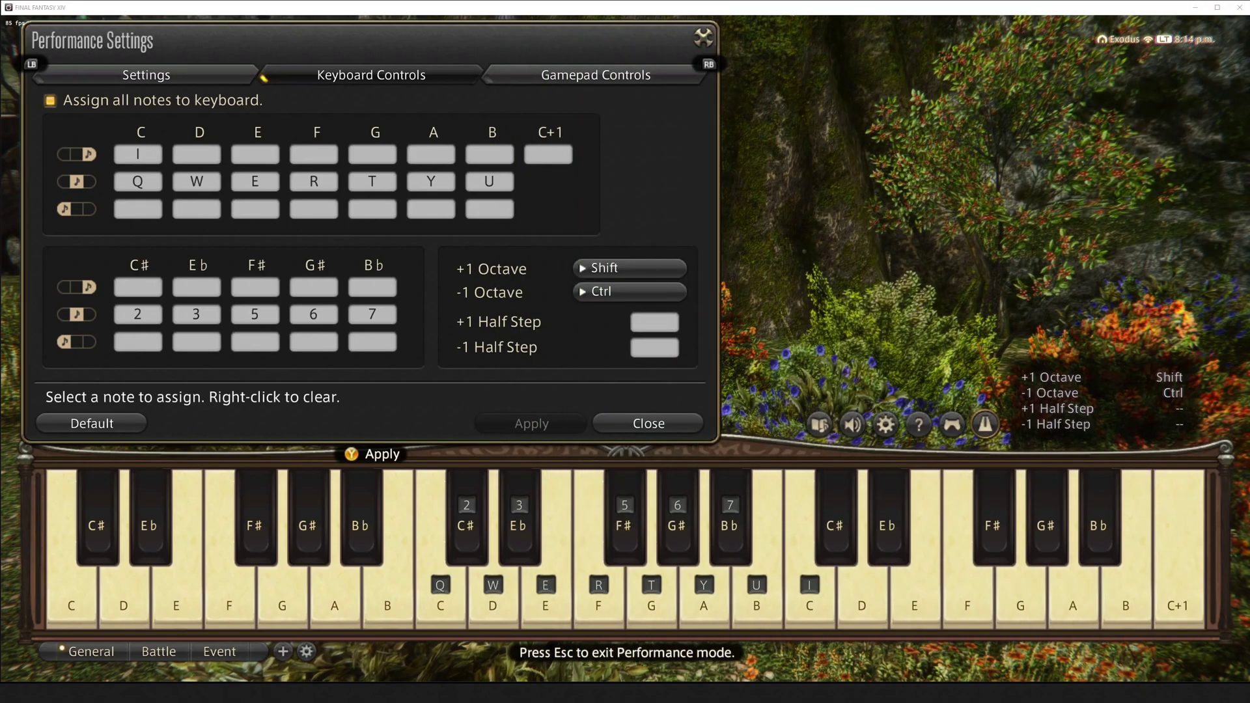
Assign the high-octave natural notes C through C+1 to keys 1, 2, 3, 4, 5, 6, 7 and 8
left_click(133, 154)
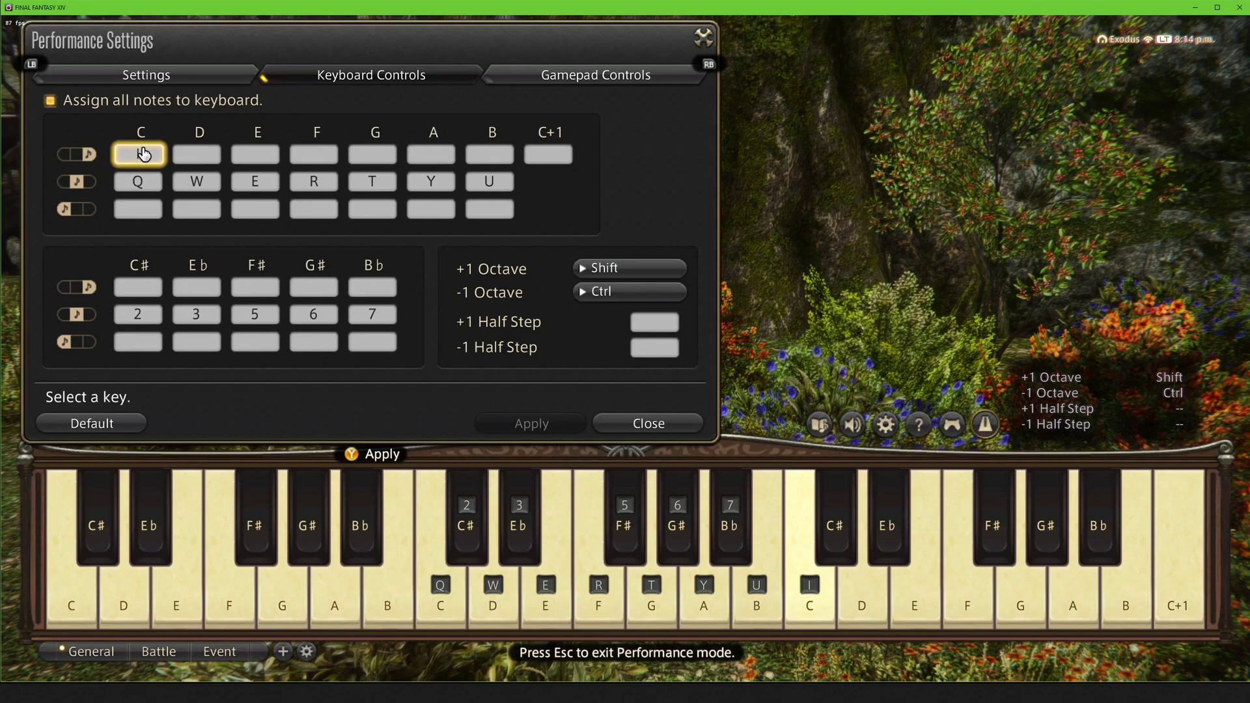
key("1")
left_click(187, 161)
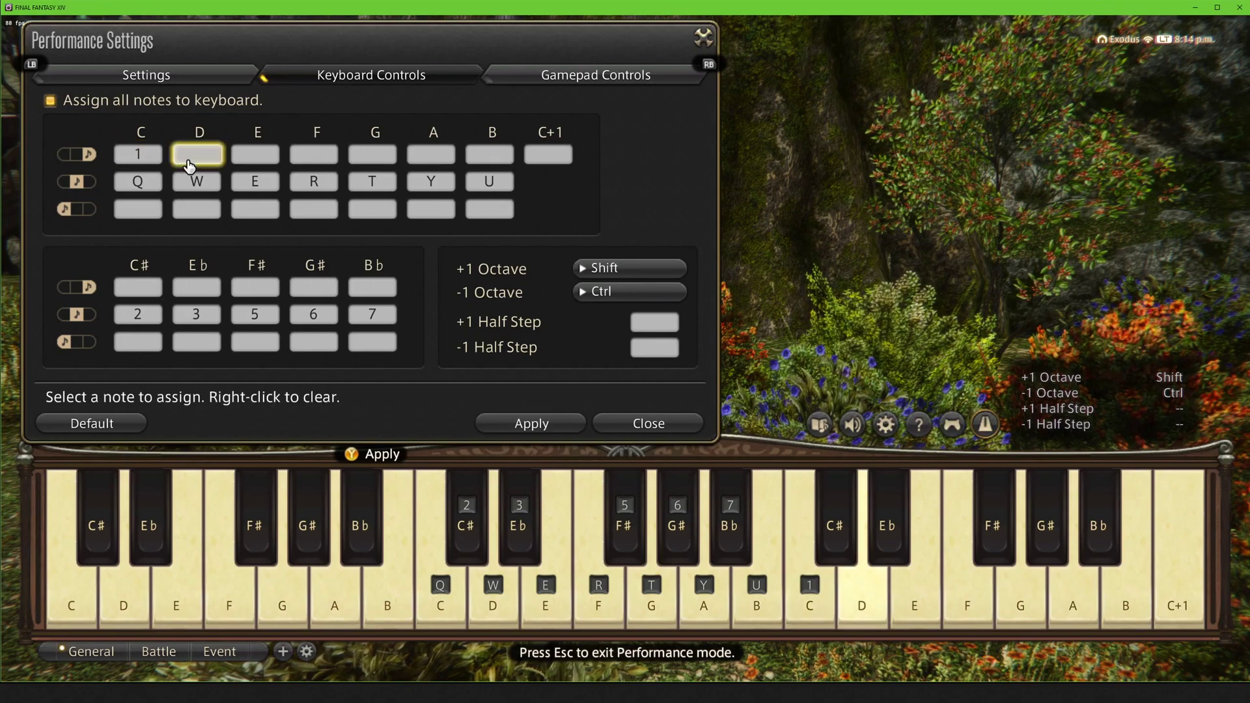
key("2")
left_click(251, 154)
key("3")
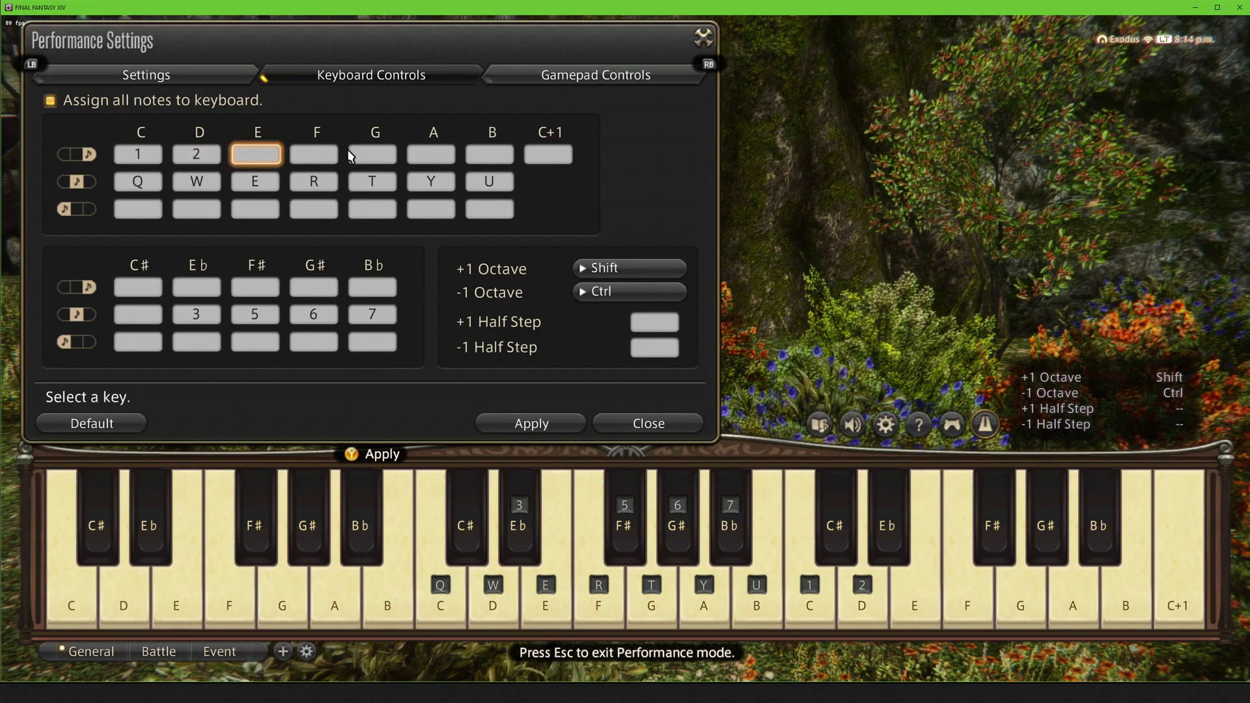
left_click(337, 155)
key("4")
left_click(370, 157)
key("5")
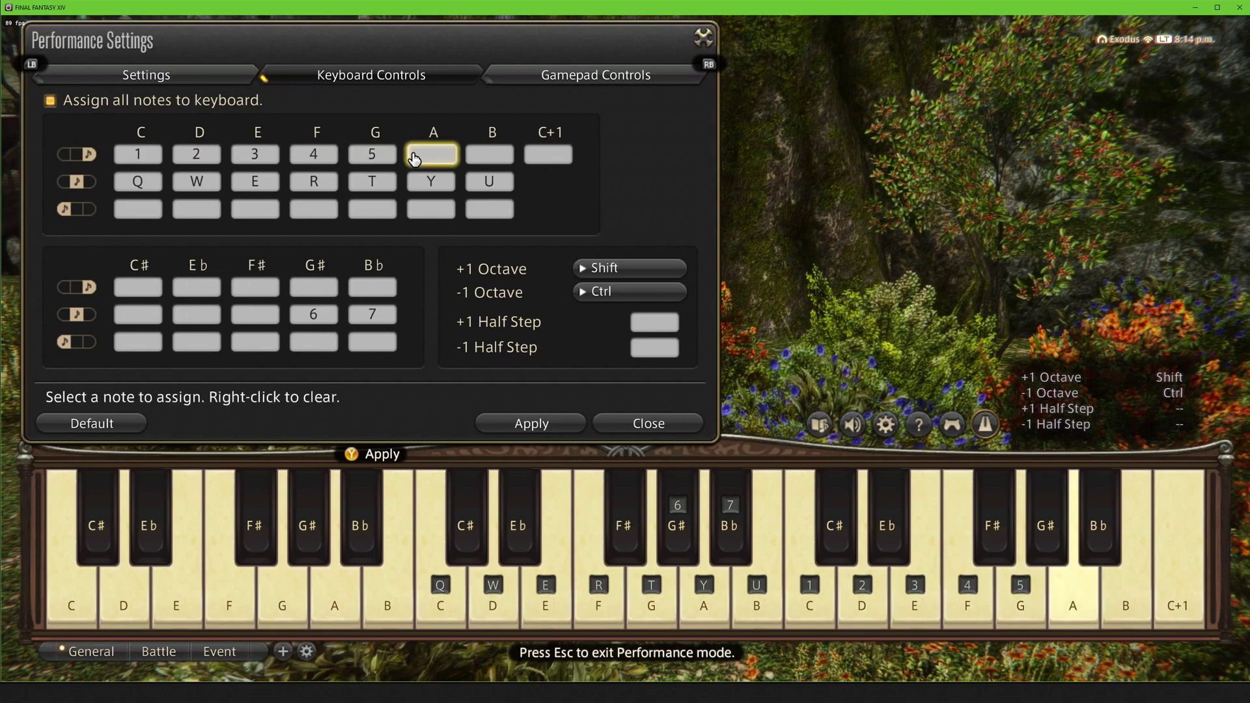
left_click(417, 158)
key("7")
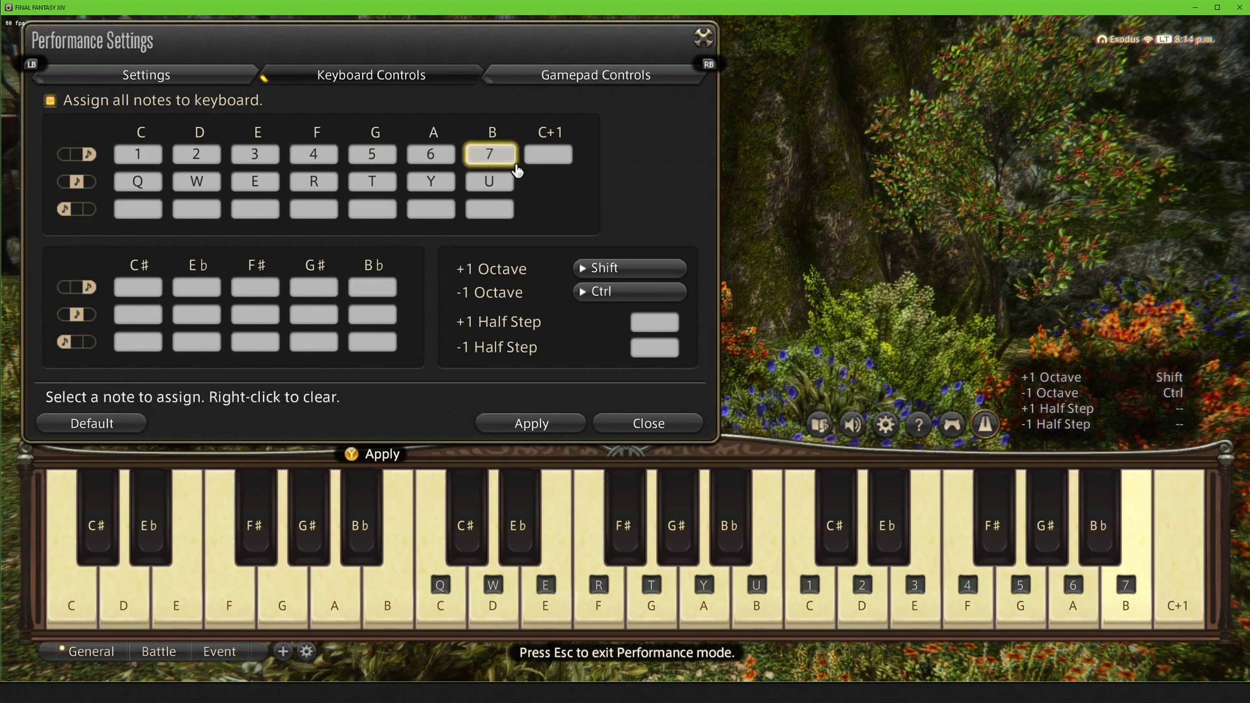
left_click(550, 156)
key("8")
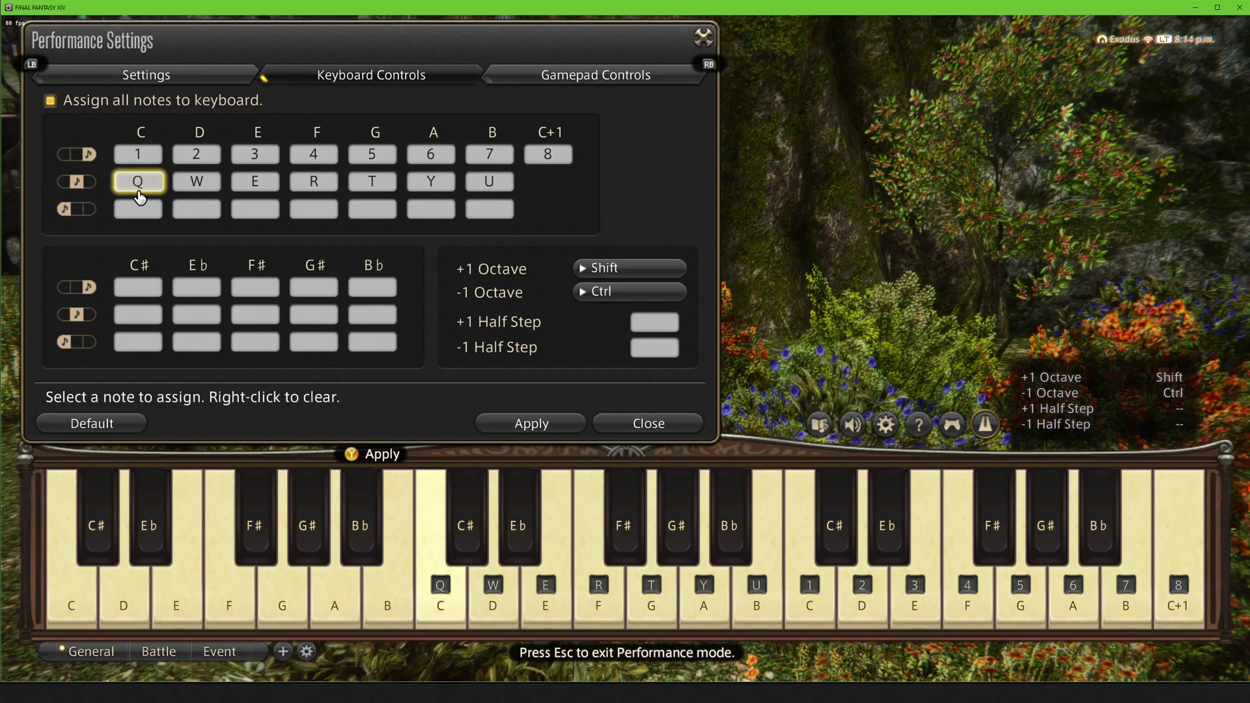
Assign the middle-octave natural notes C through B to keys 9, 0, Q, W, E, R and T
key("9")
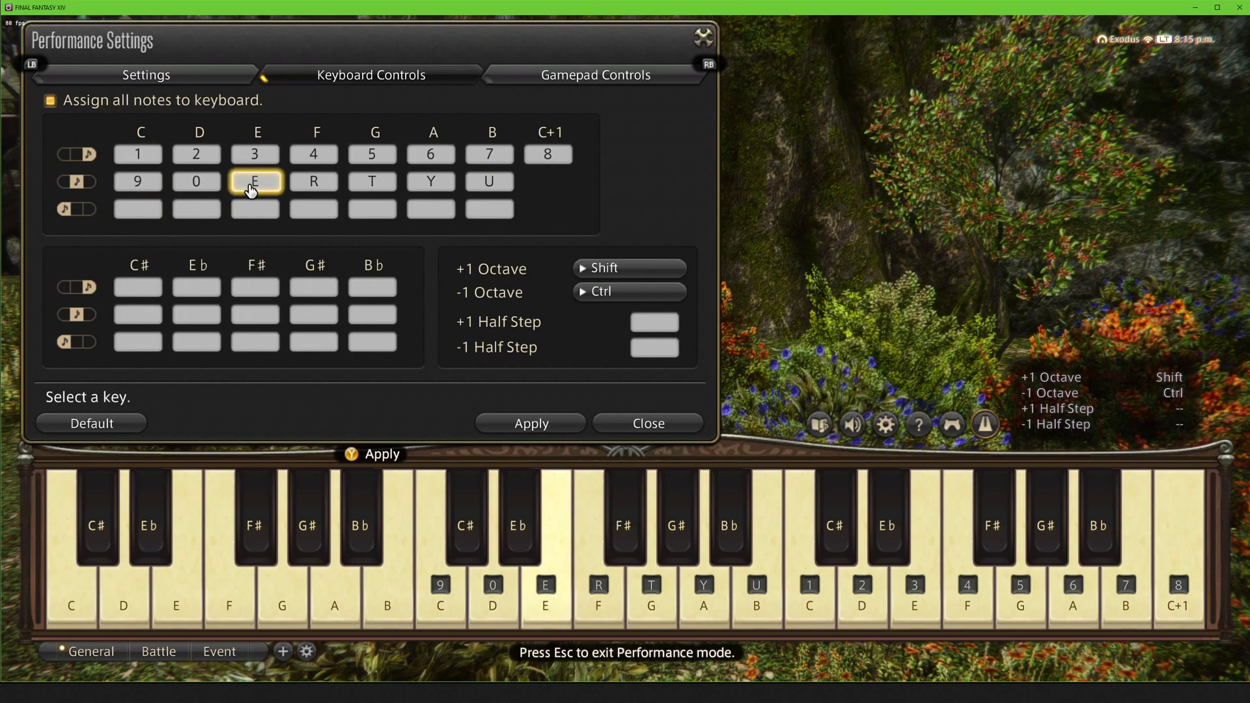
left_click(313, 182)
key("w")
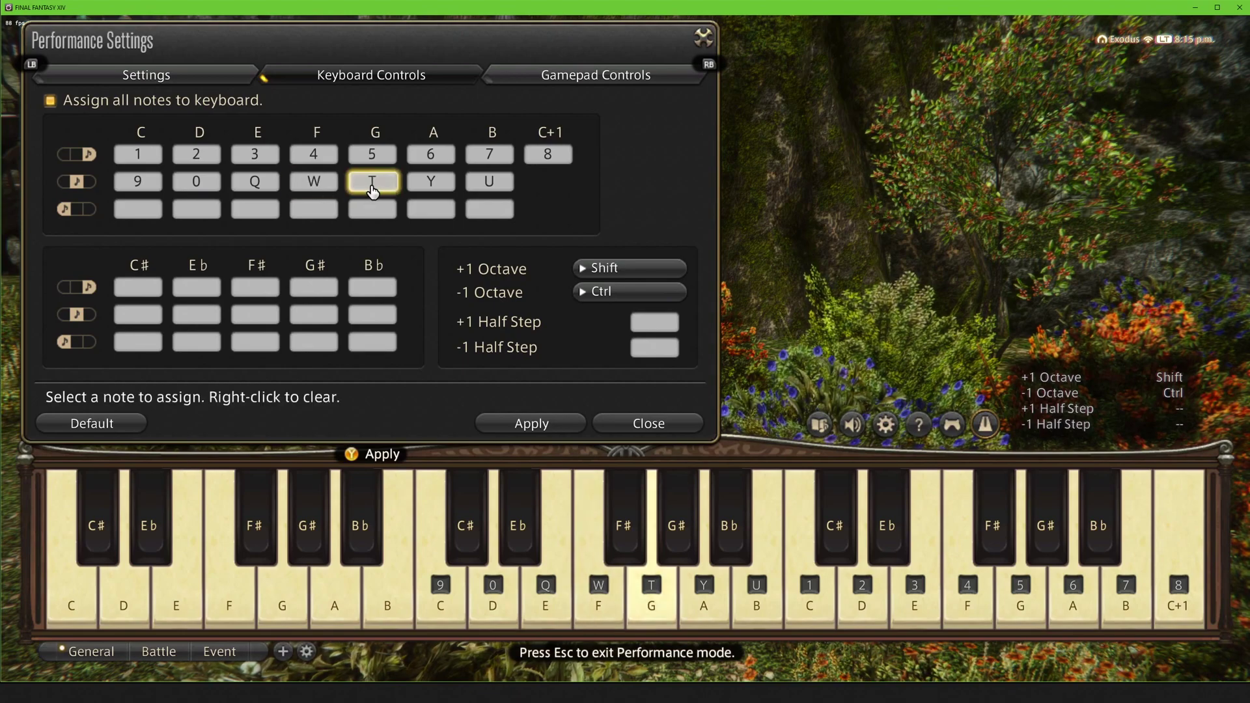
left_click(431, 183)
key("r")
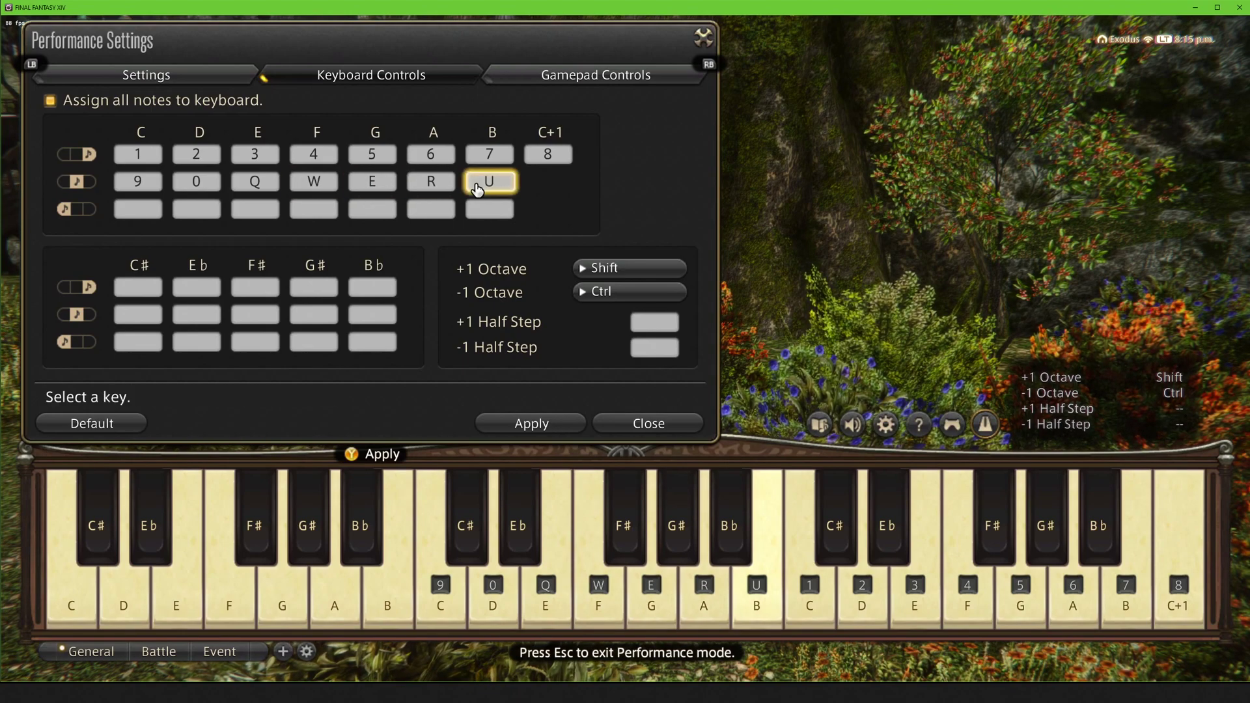
key("t")
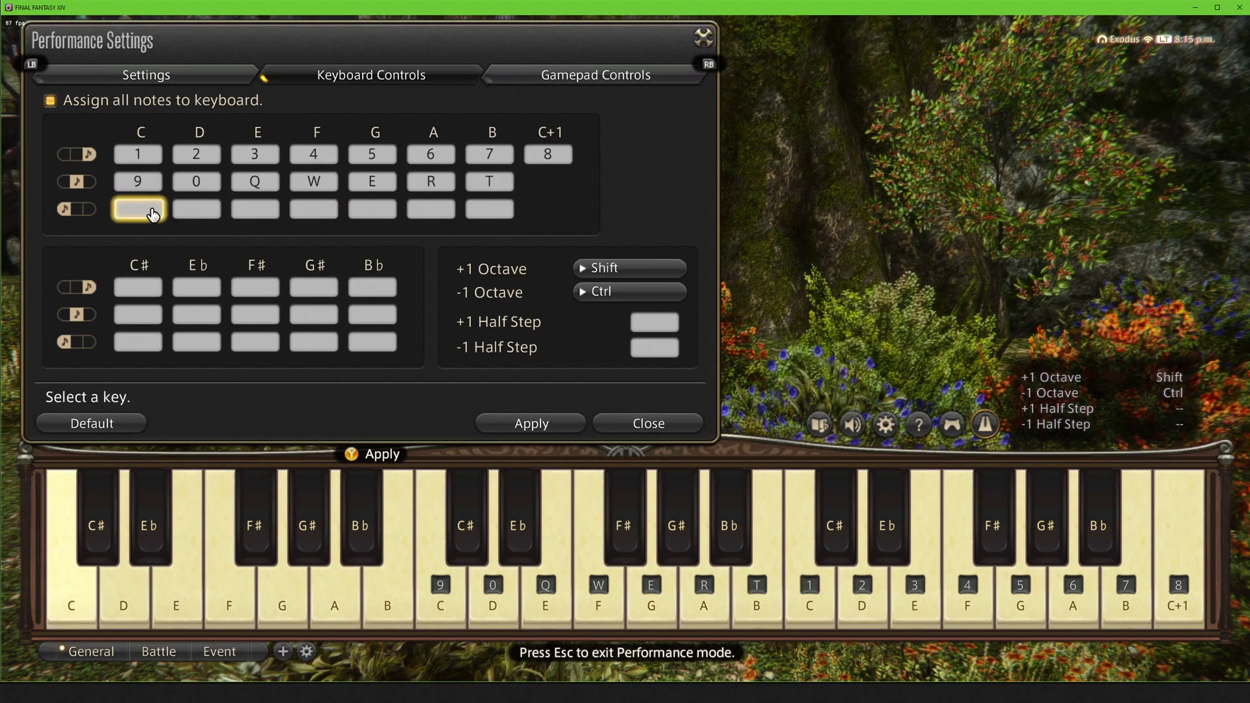
Assign the low-octave natural notes C through B to keys Y, U, I, O, P, A and S
key("y")
key("u")
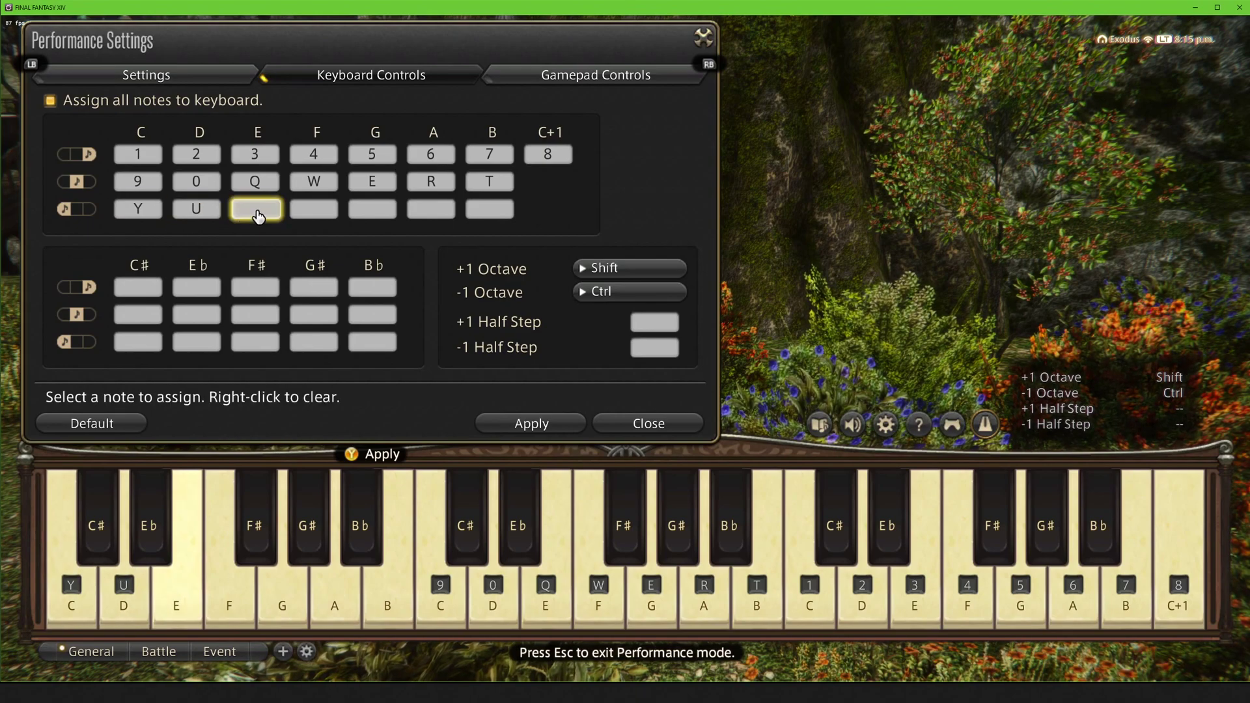
left_click(255, 209)
key("i")
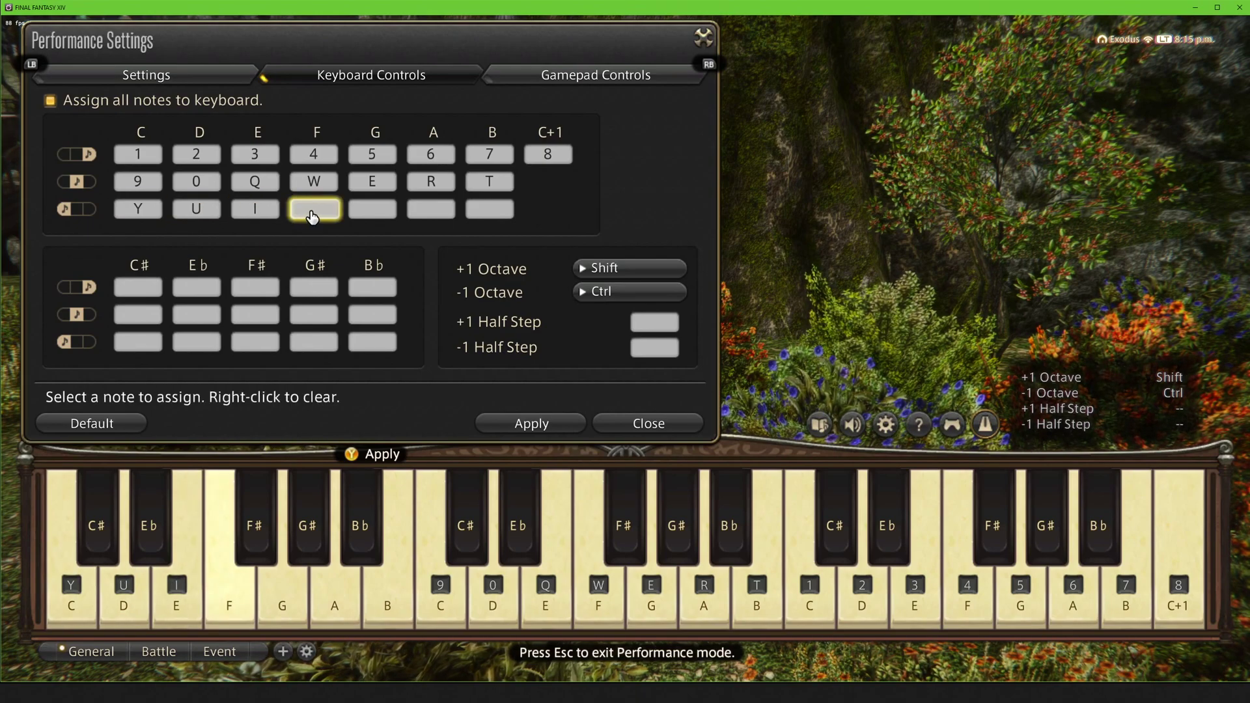
key("o")
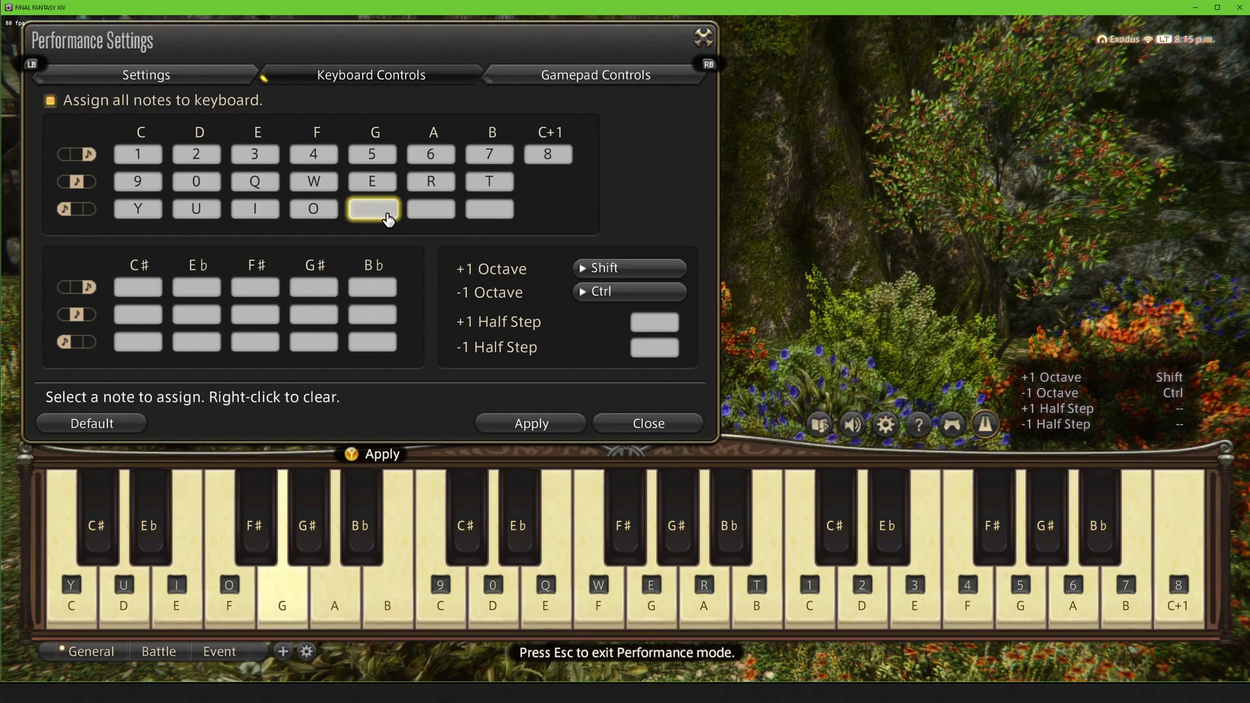
left_click(388, 220)
key("p")
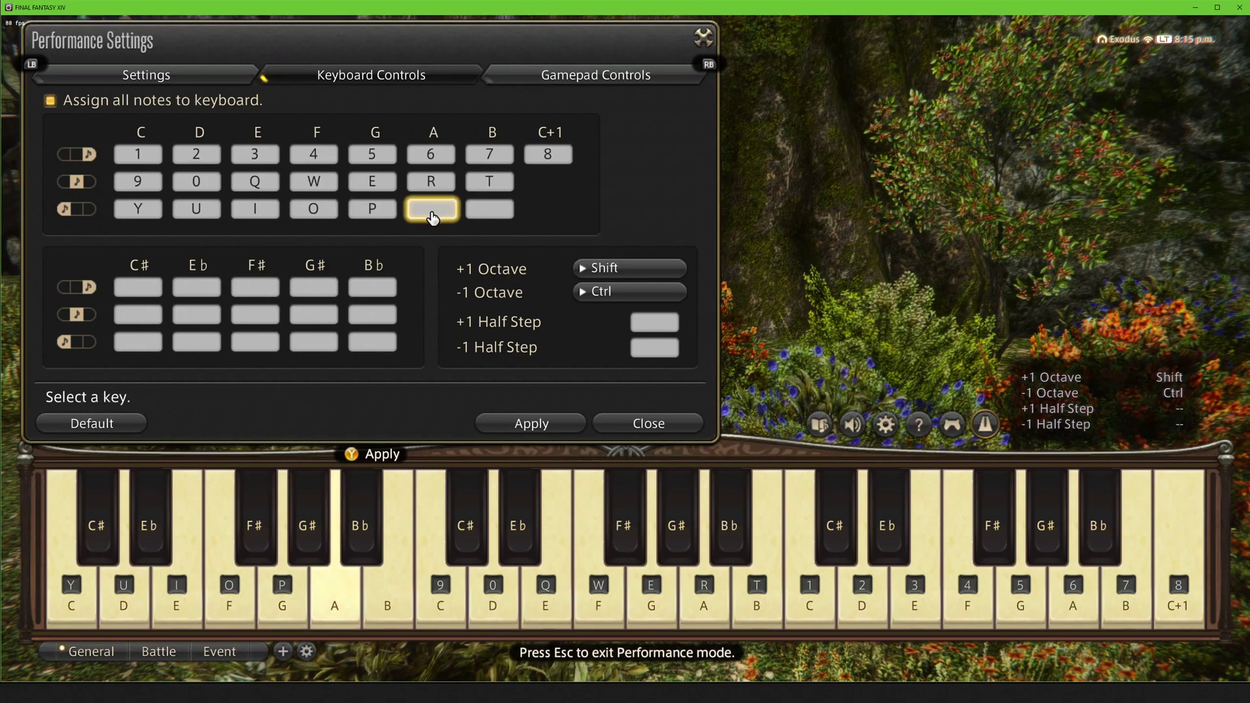
key("a")
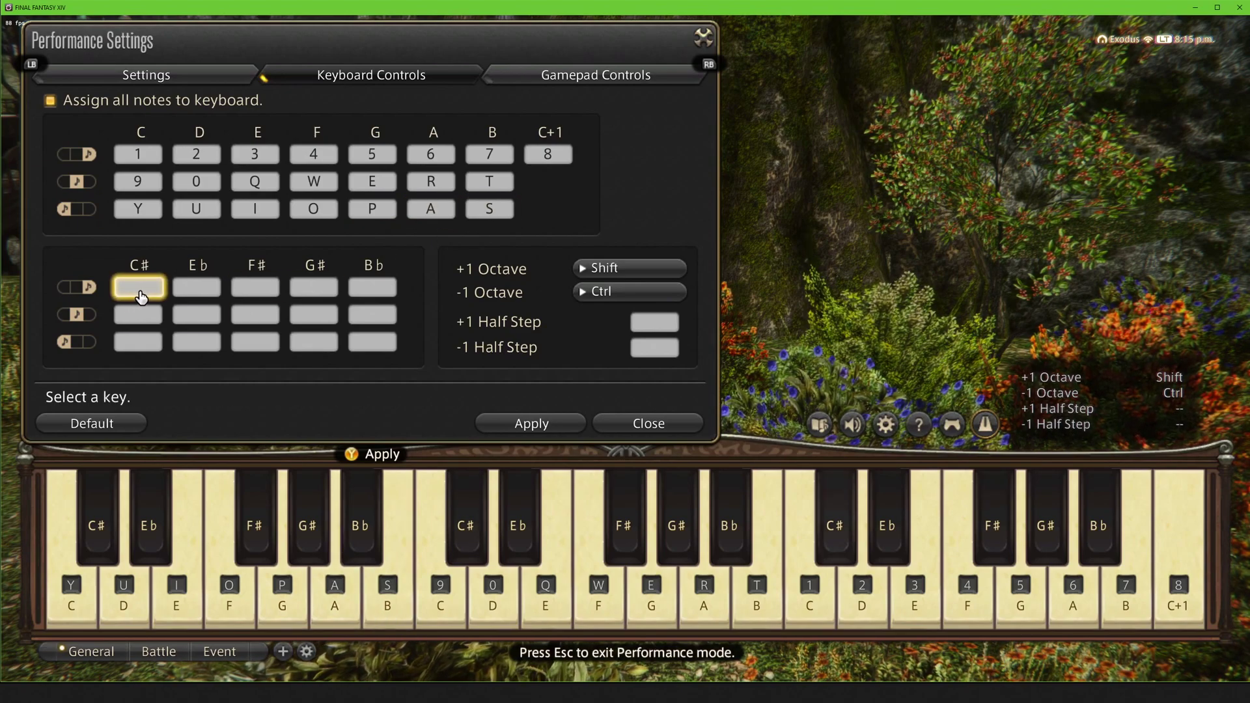
Assign the high-octave notes C#, Eb, F#, G# and Bb to keys D, F, G, H and J
key("d")
left_click(197, 289)
key("f")
left_click(257, 289)
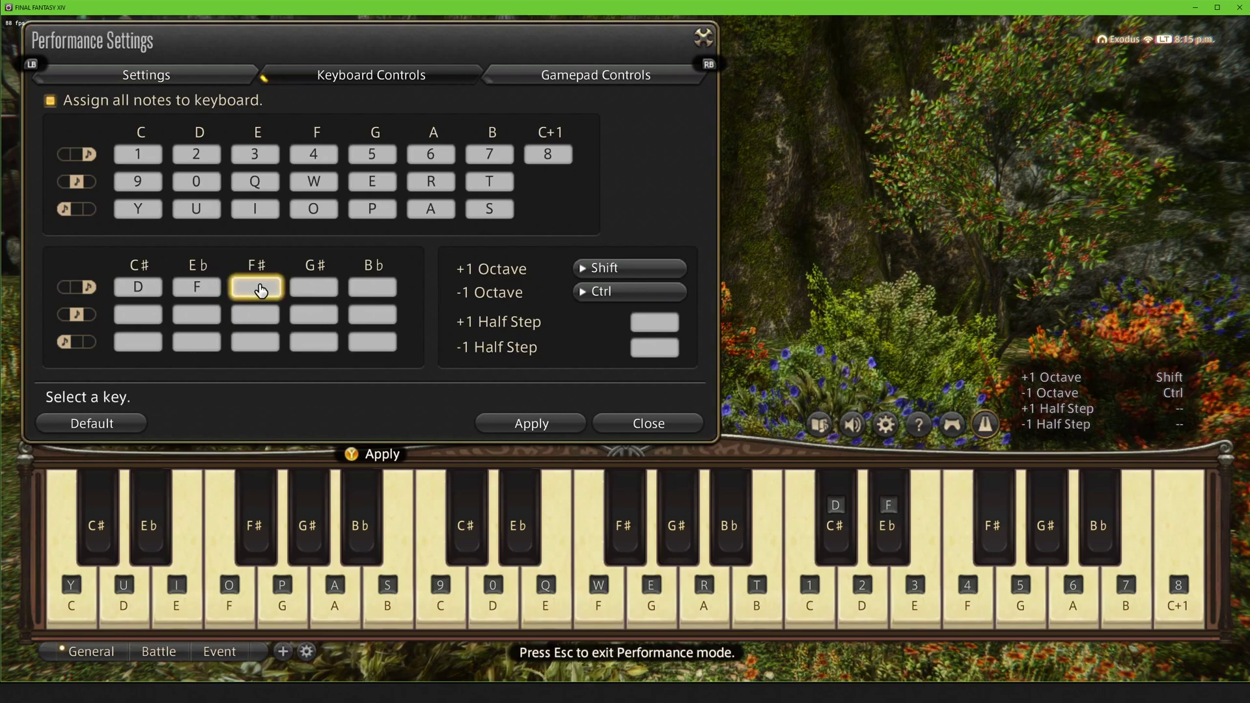
key("g")
key("h")
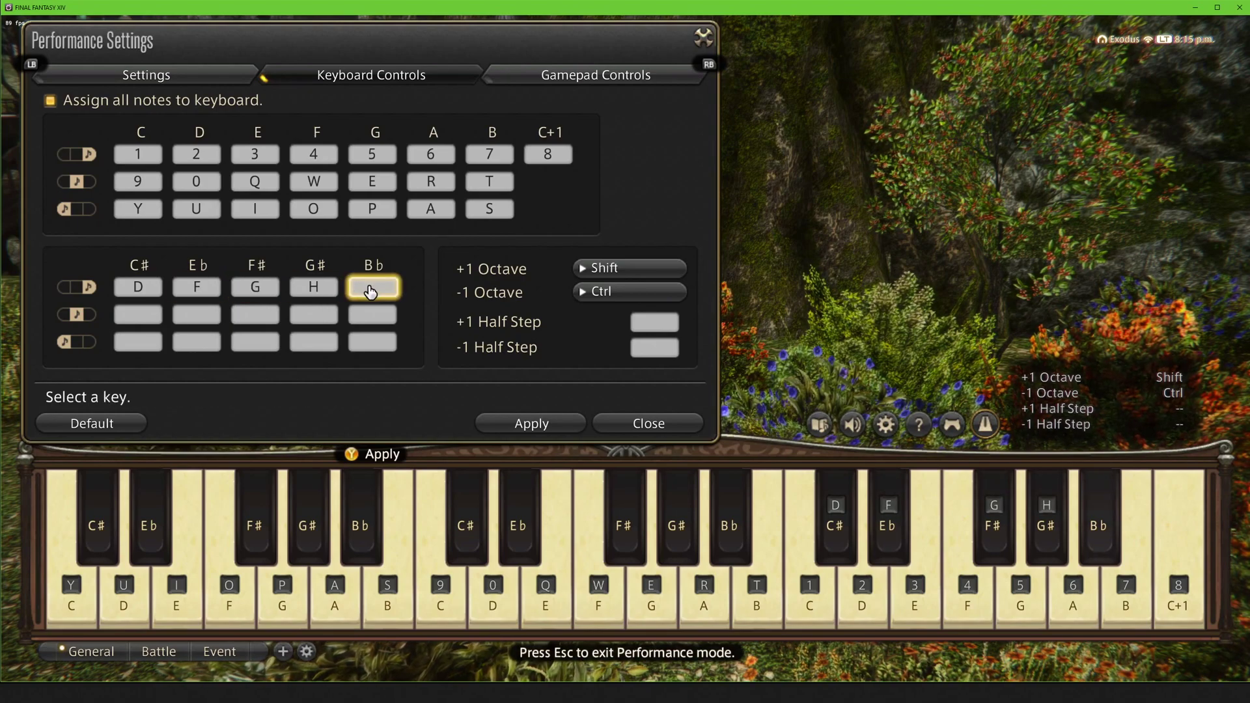
key("j")
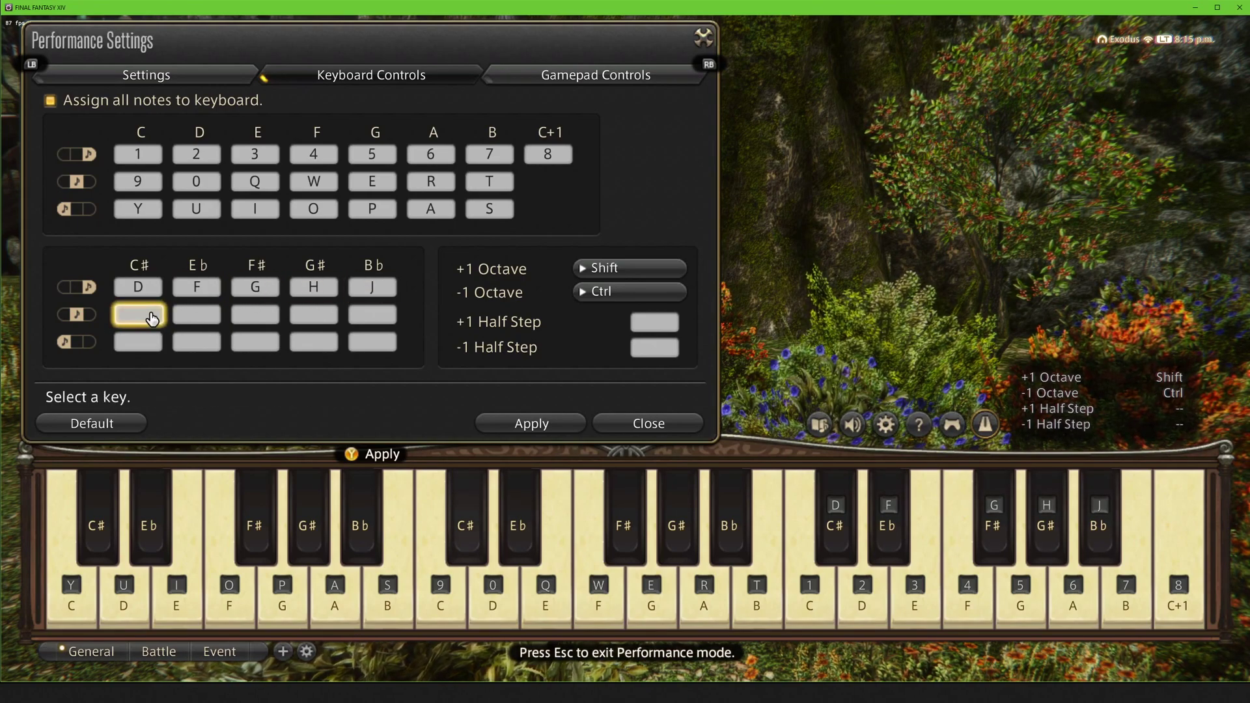
Assign the middle-octave notes C#, Eb, F#, G# and Bb to keys K, L, Z, X and C
key("k")
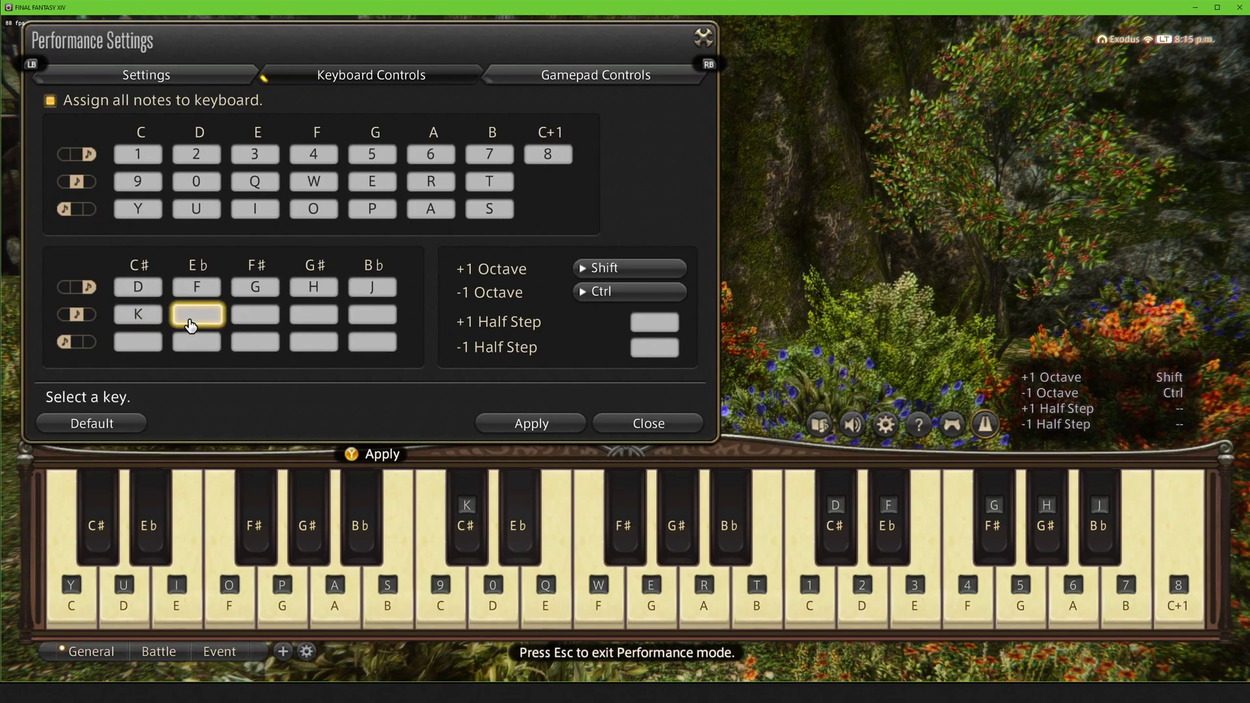
key("l")
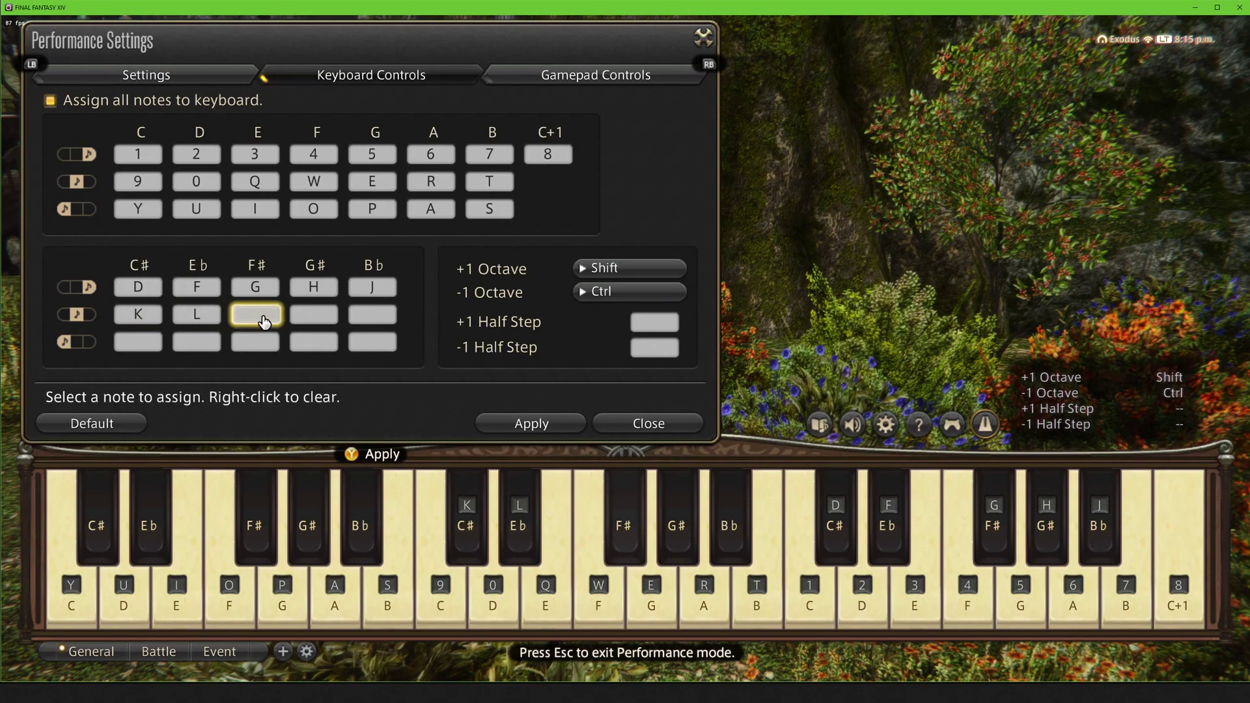
key("z")
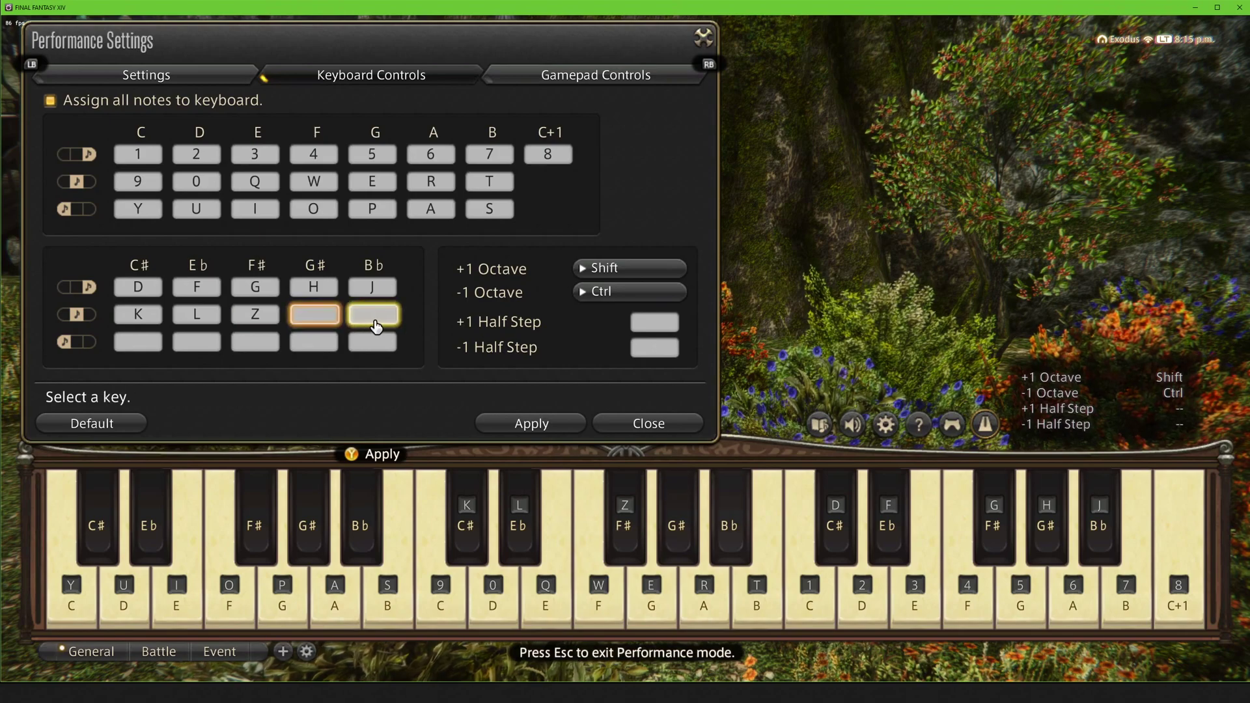
key("x")
key("c")
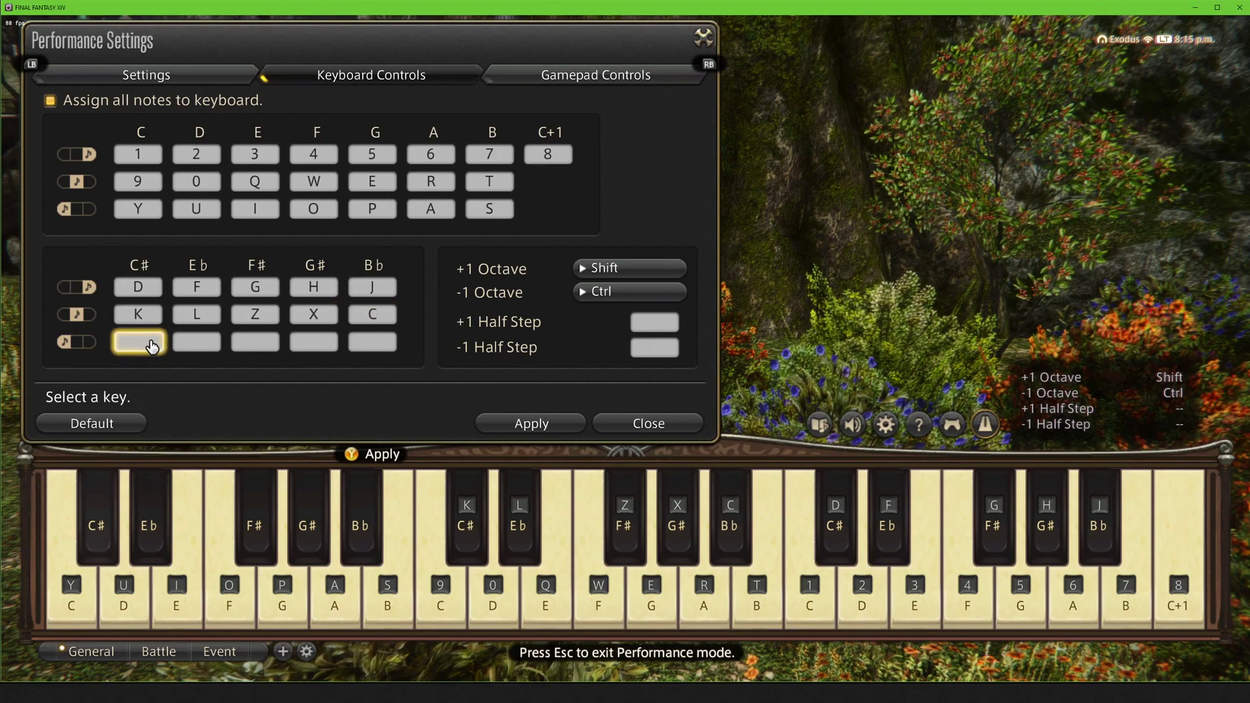
Assign the low-octave notes C#, Eb, F#, G# and Bb to keys V, B, N, M and comma
key("v")
key("b")
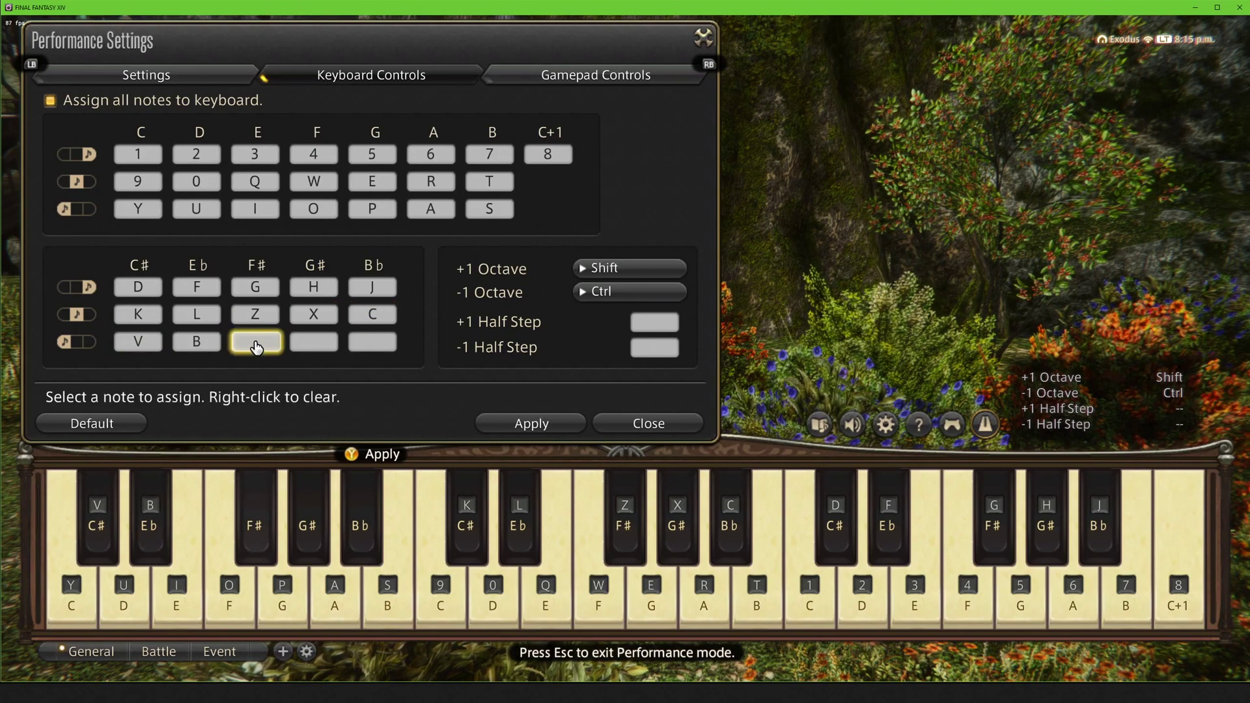
key("n")
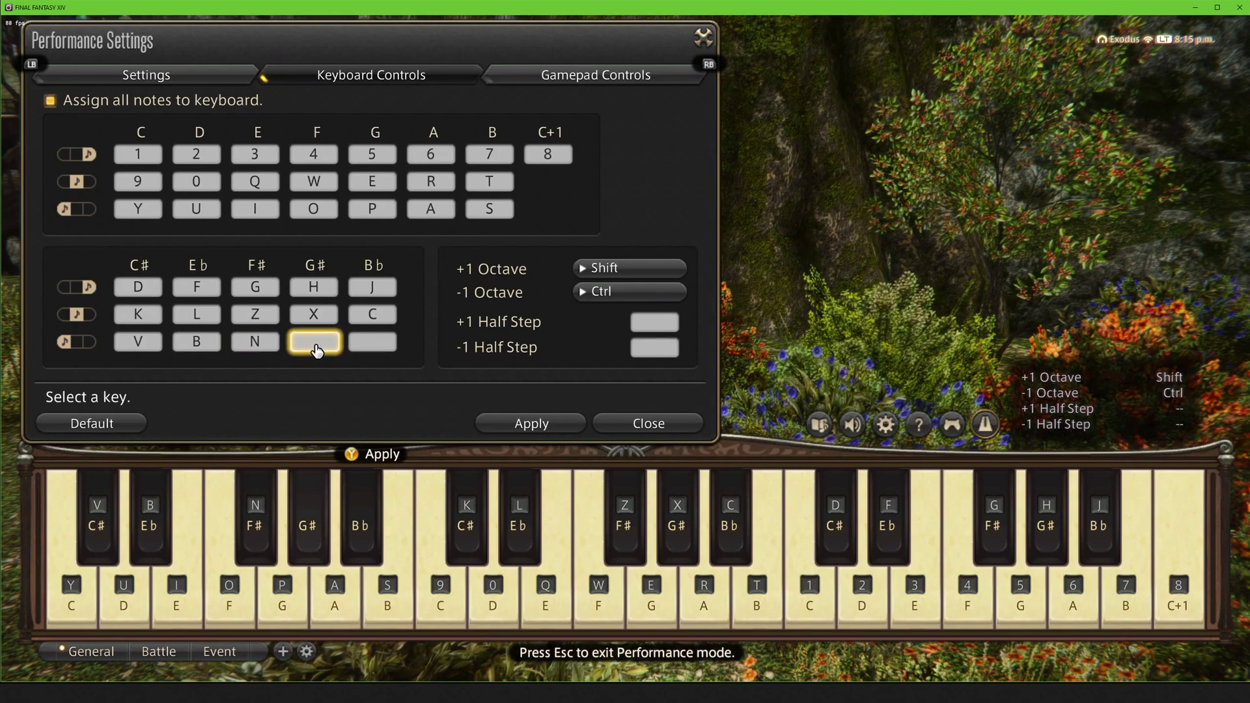
key("m")
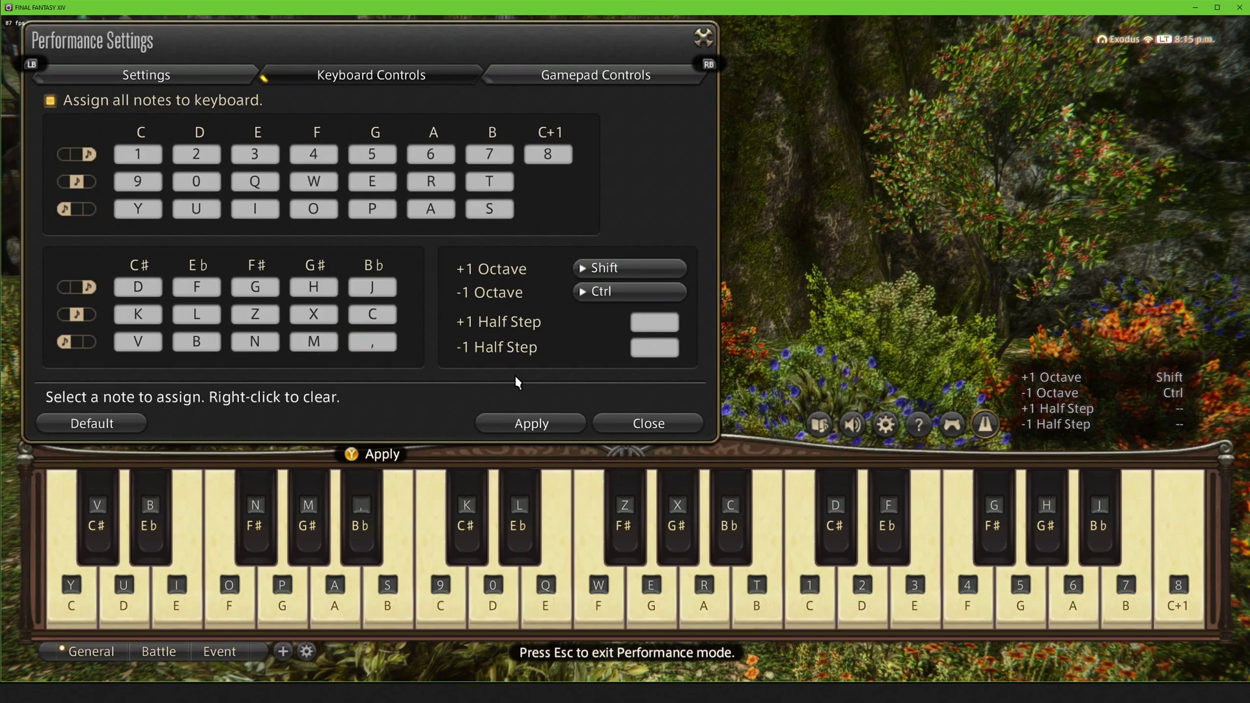
key("i")
key("e")
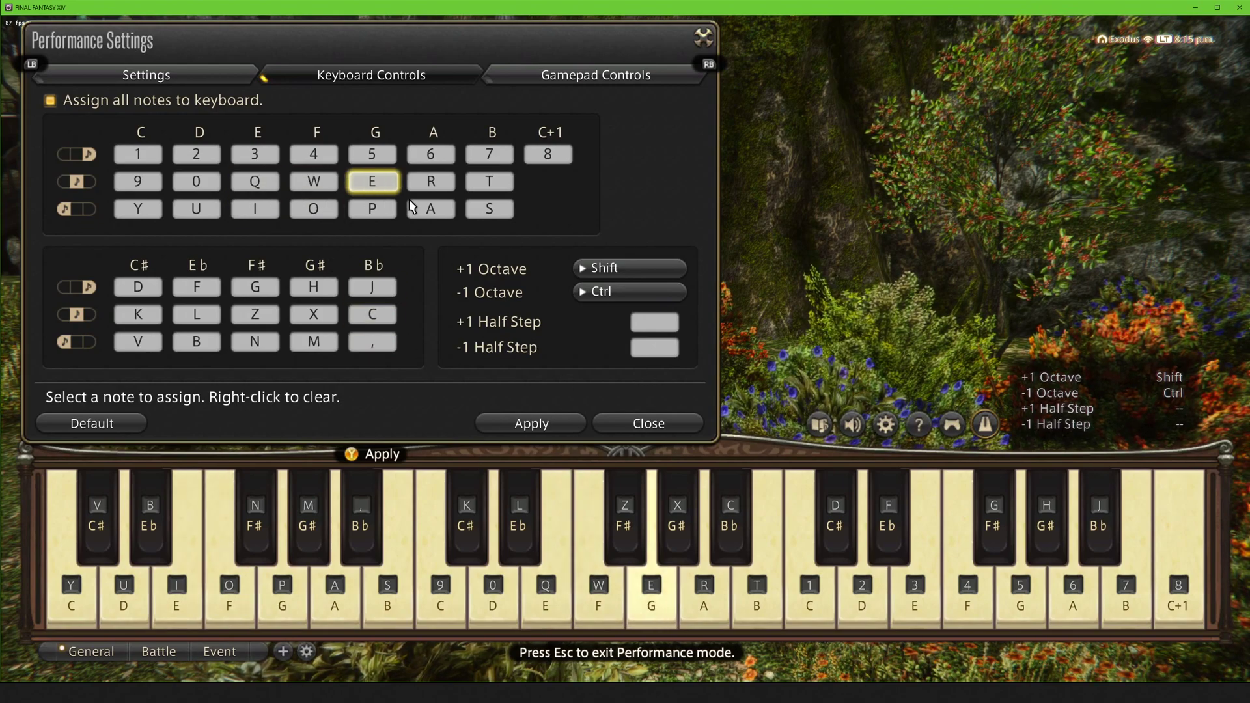
key("e")
key("u")
key("m")
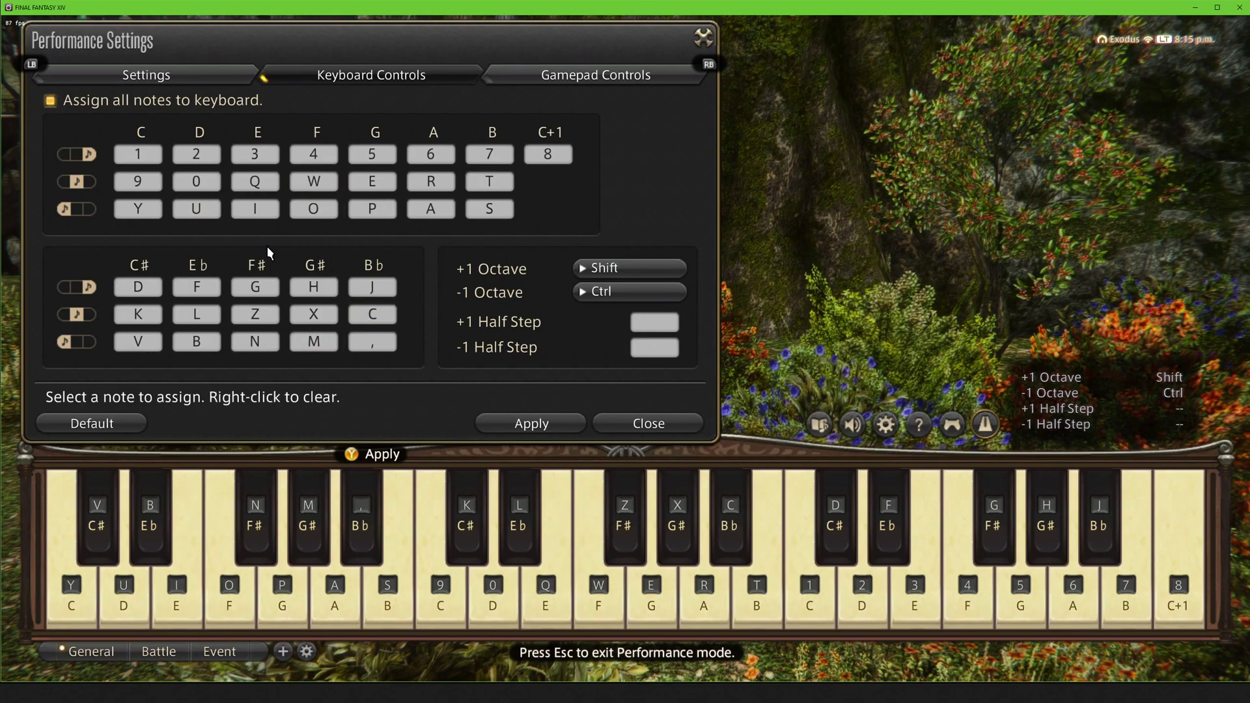
key("0")
key("t")
key("p")
key("w")
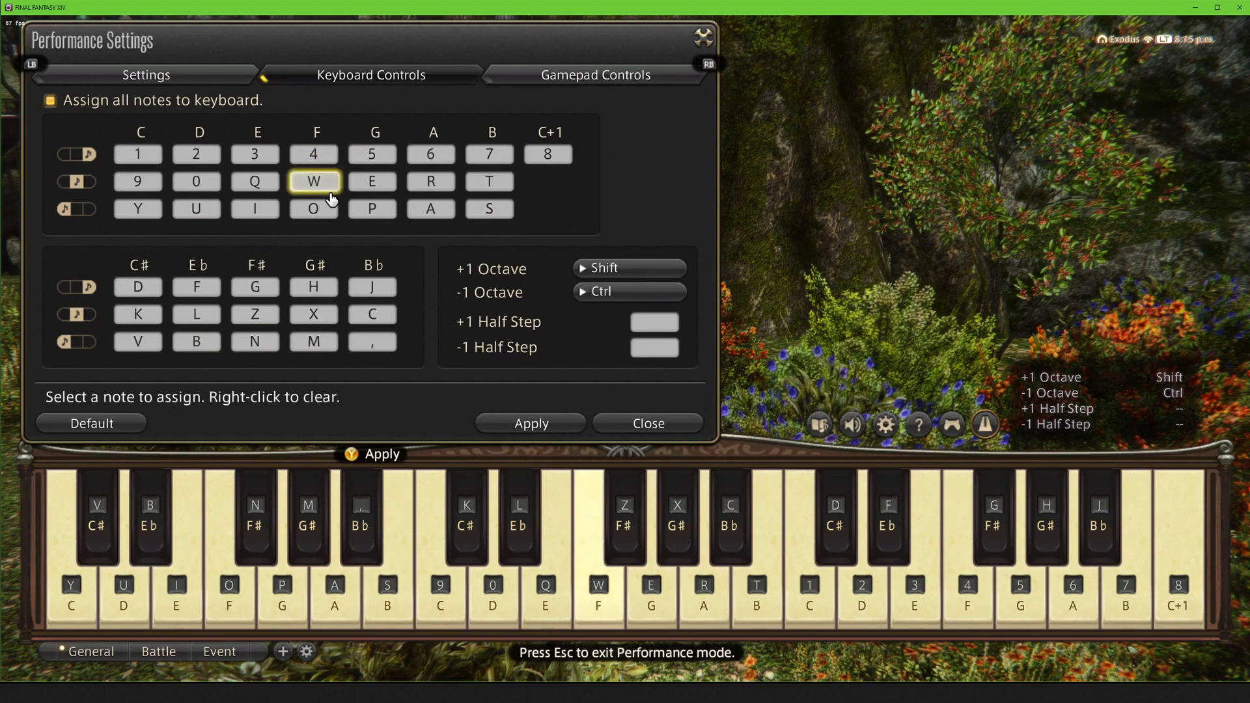
key("p")
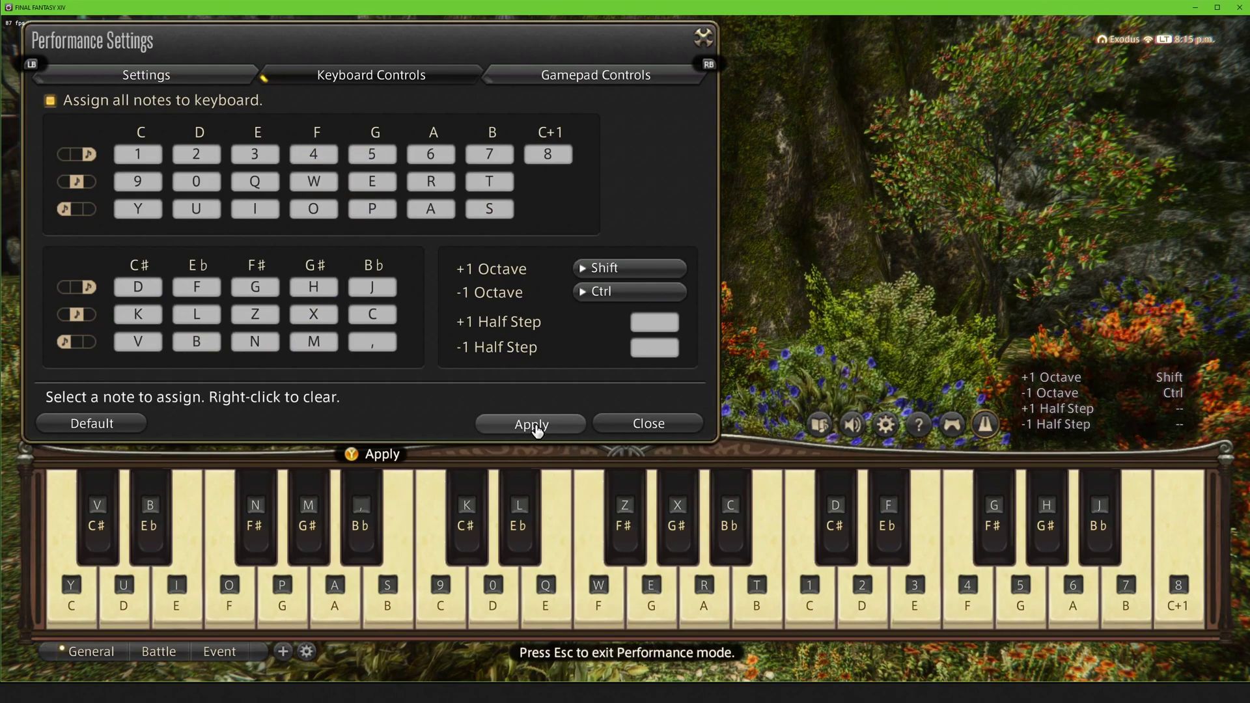
Apply the new note assignments, close Performance Settings, and switch to Bard Music Player
left_click(536, 426)
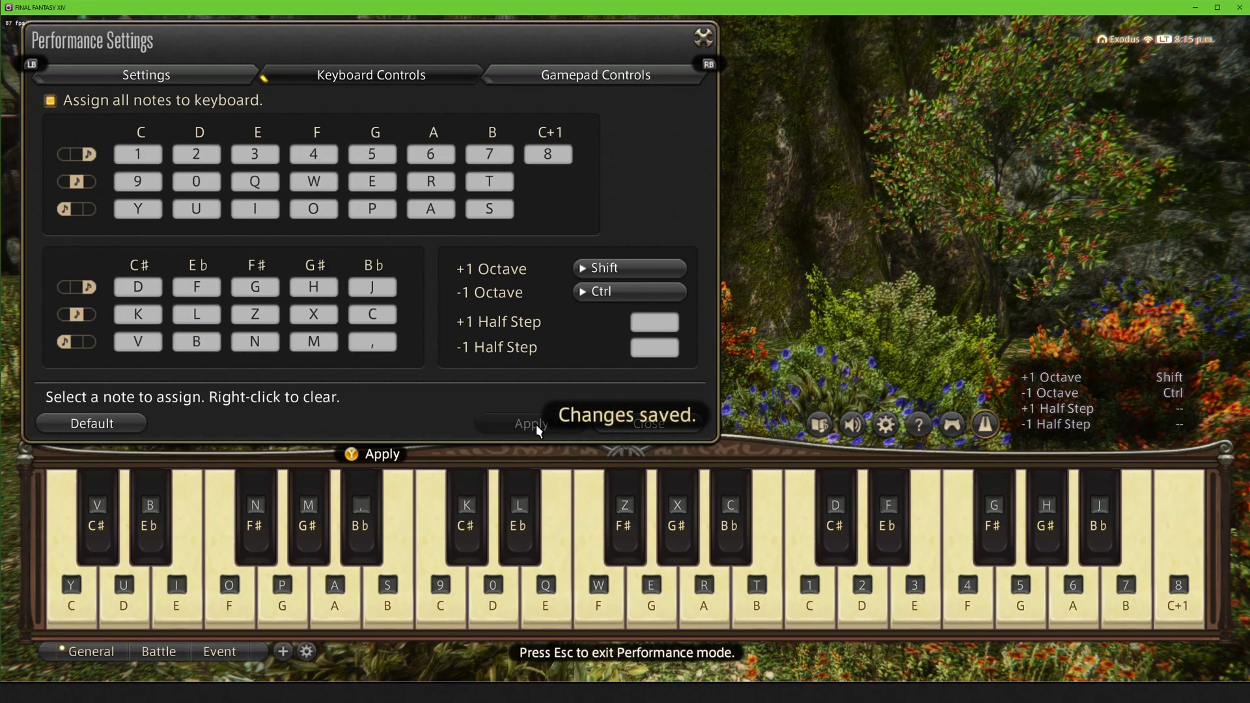
left_click(648, 425)
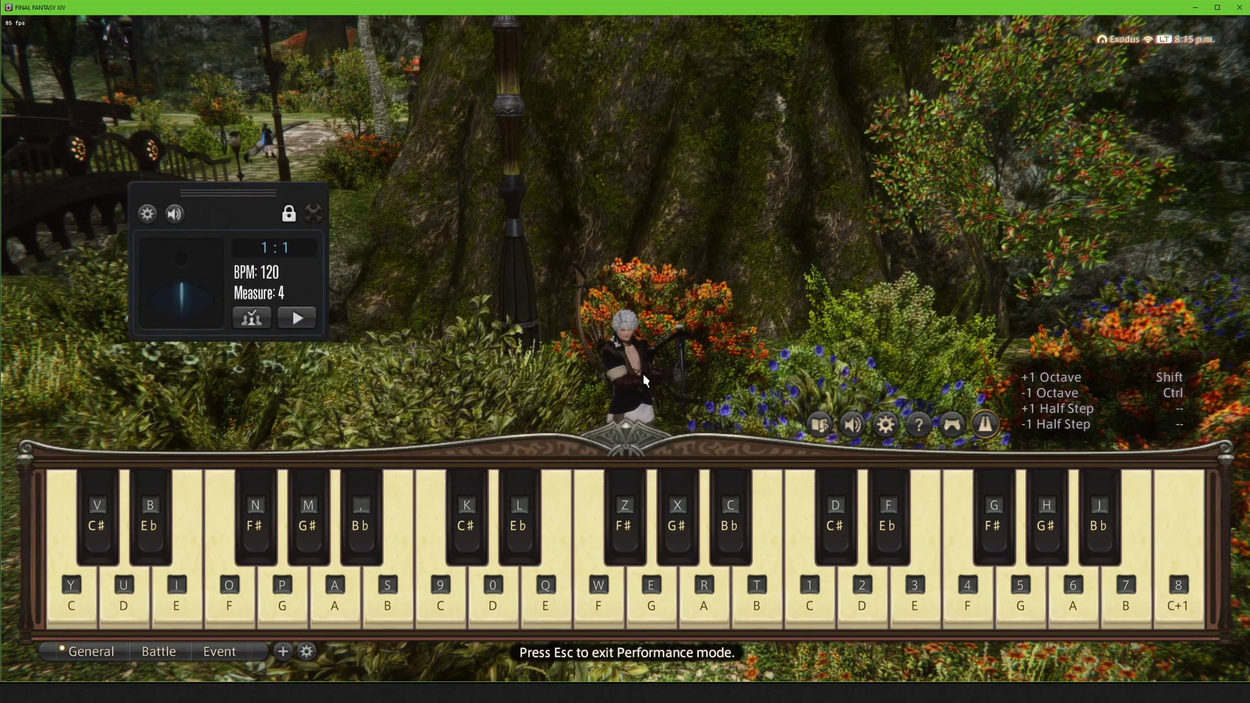
key("alt+Tab")
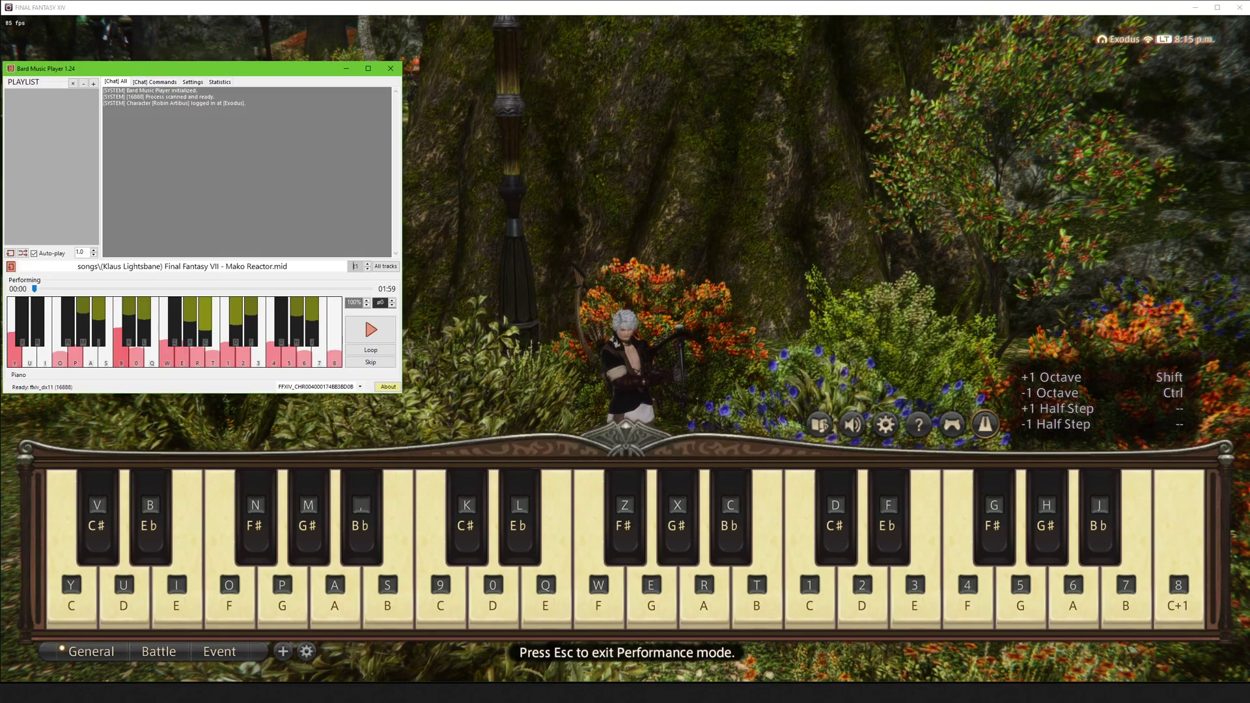
Move the Bard Music Player window aside, play the loaded Final Fantasy VII - Mako Reactor song in-game, and pause it
left_click_drag(199, 74, 958, 61)
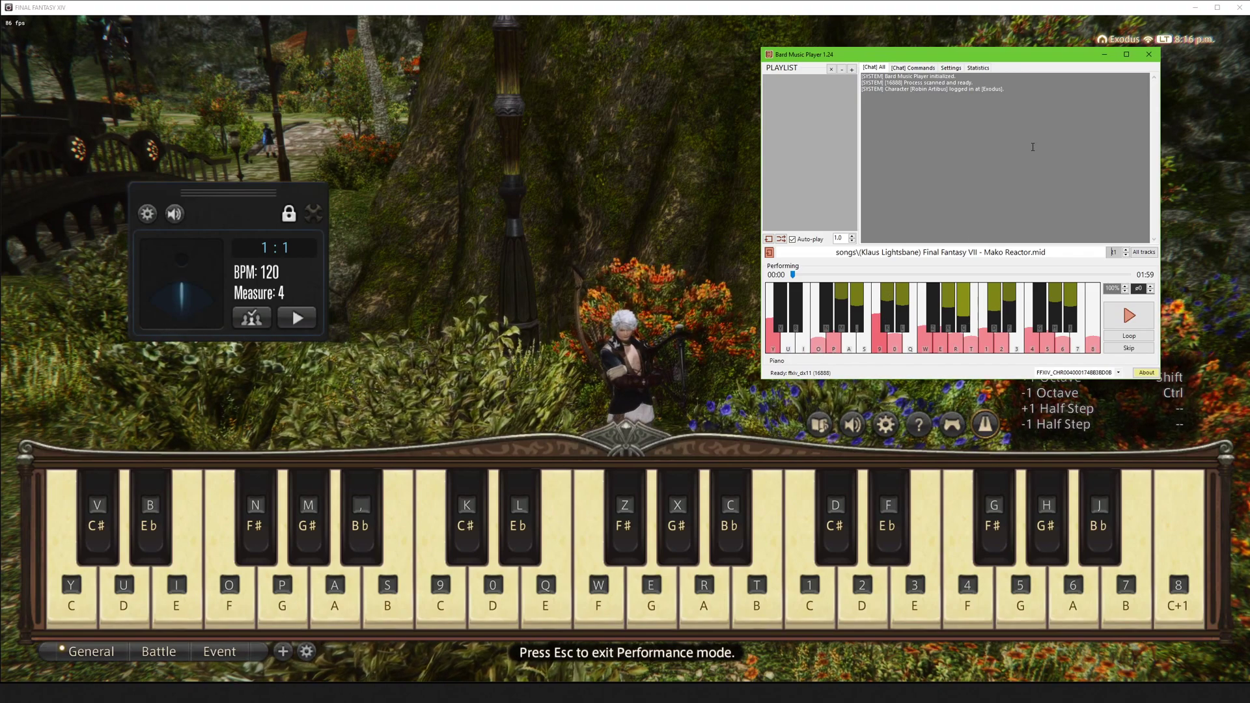
left_click(1130, 318)
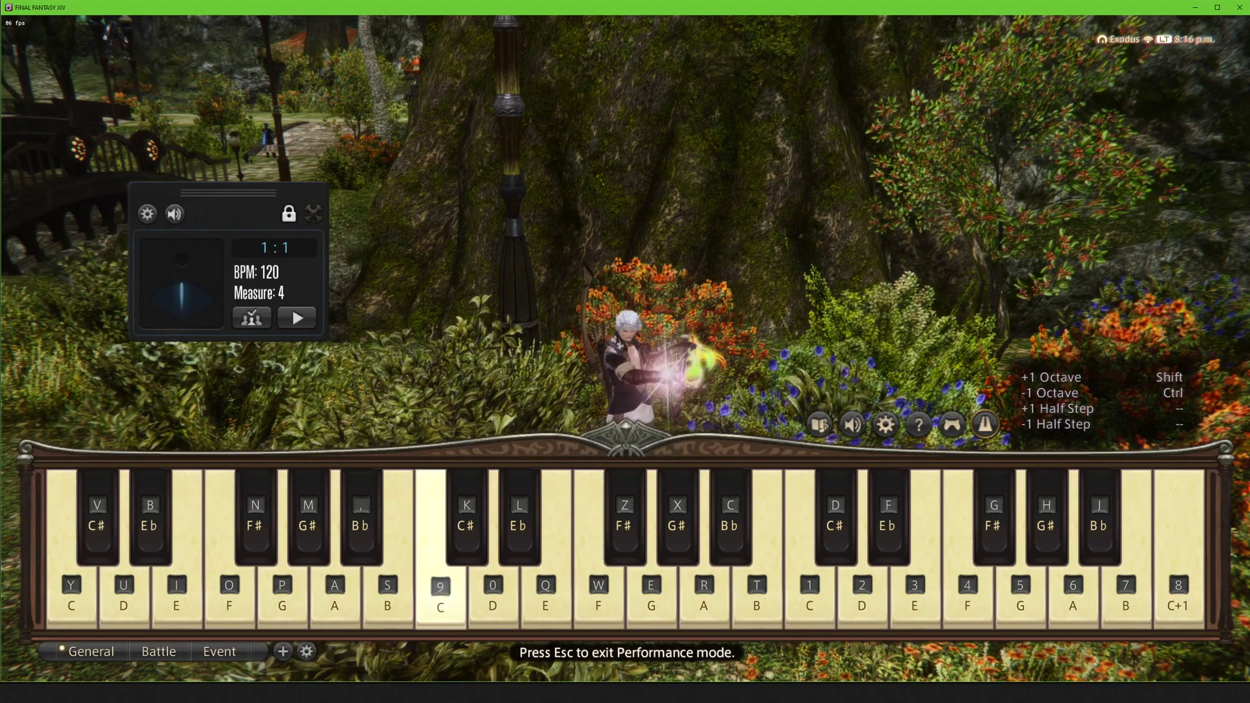
key("alt+Tab")
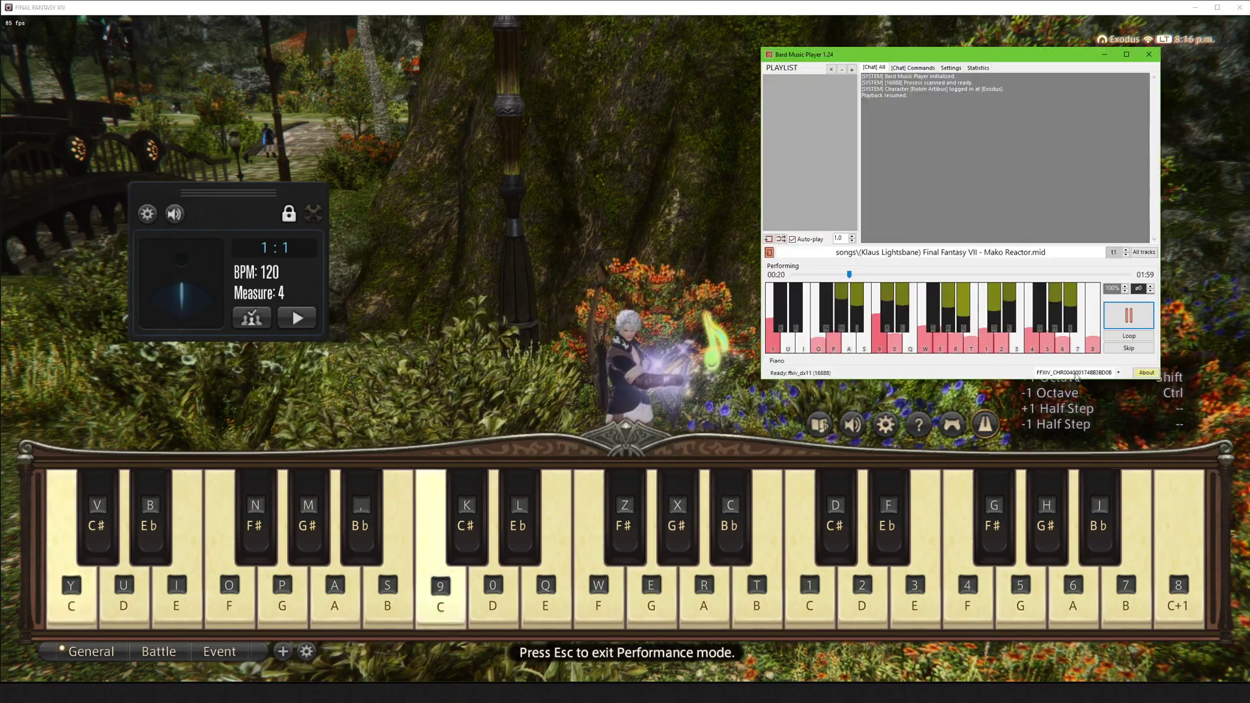
left_click(1129, 316)
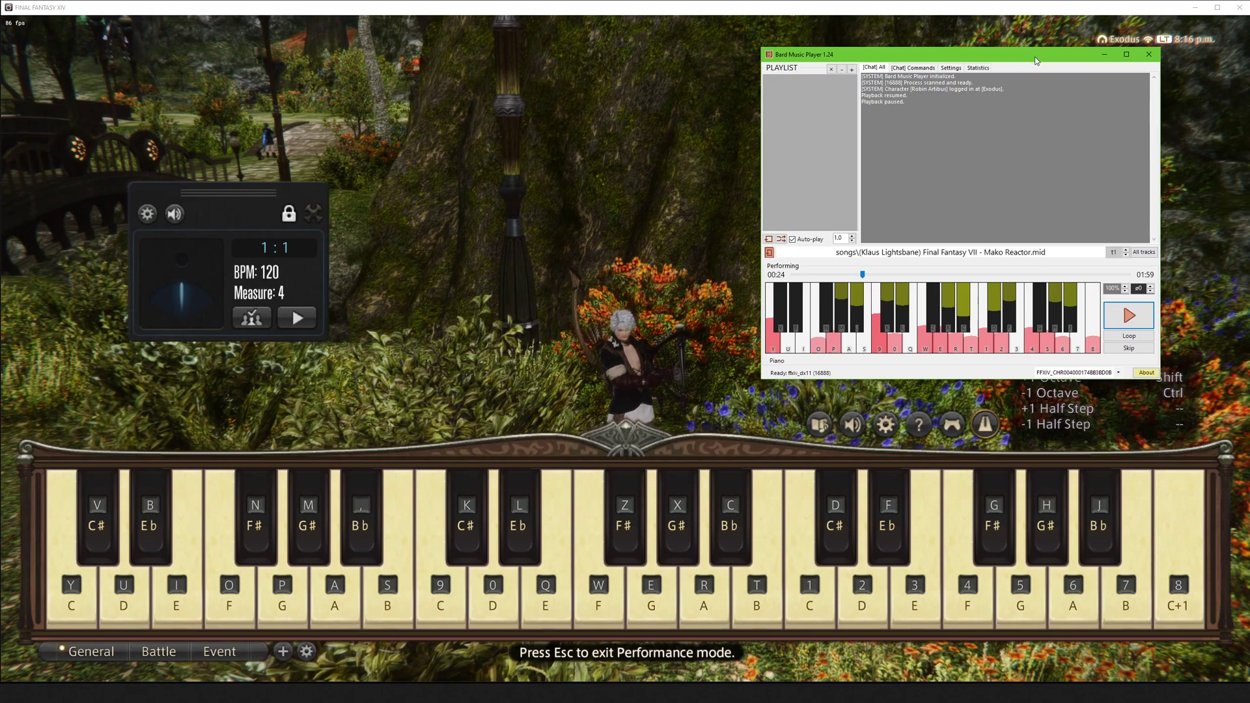
left_click_drag(1037, 59, 1111, 47)
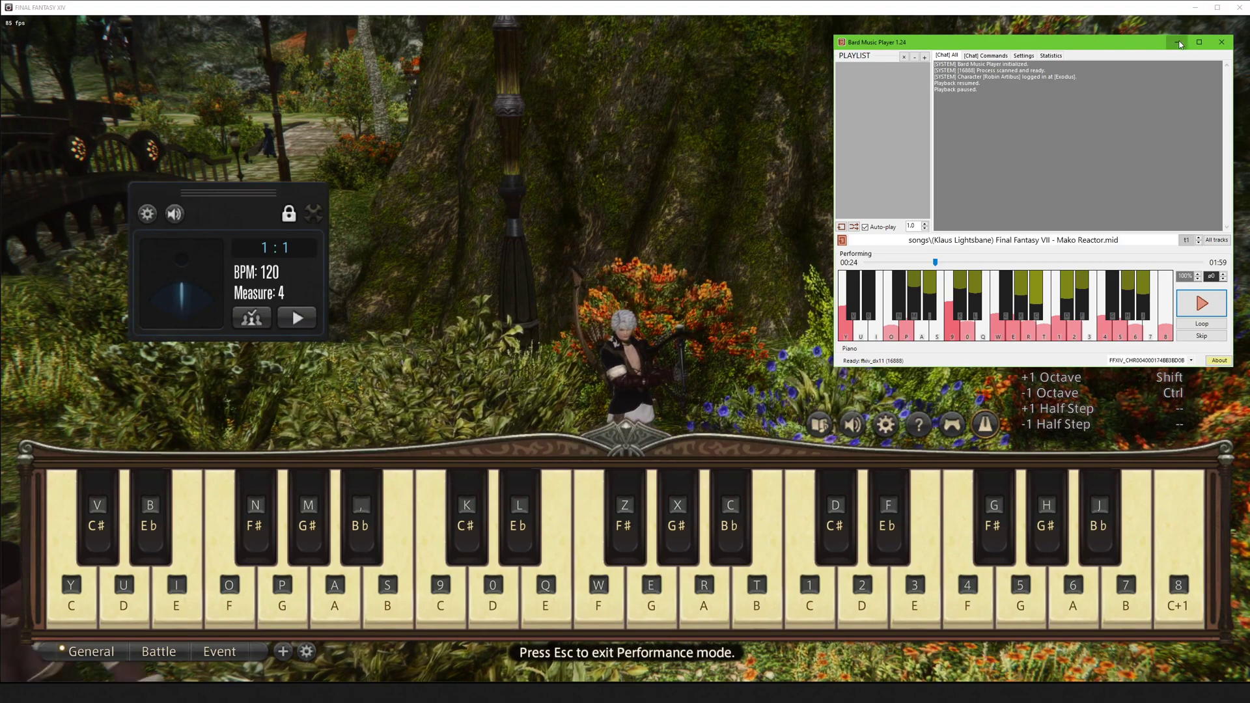
Switch to the browser, return to the Midi Repository page, and search its song list for "solo"
key("alt+Tab")
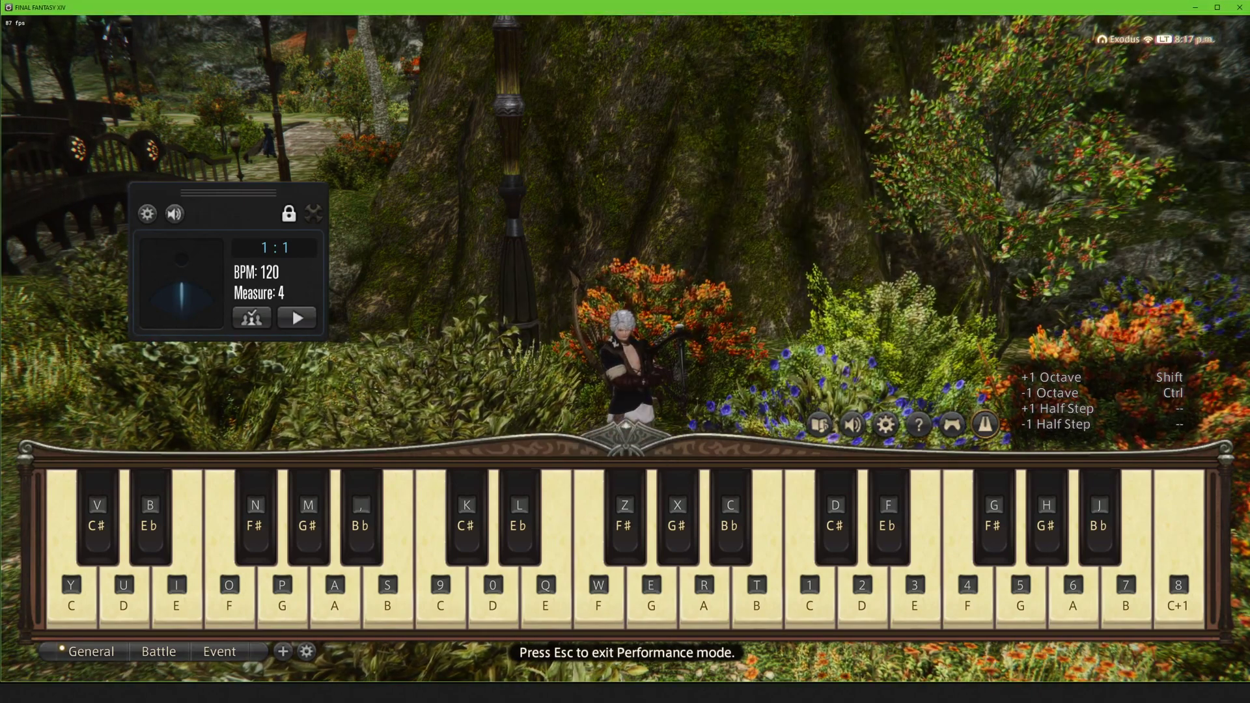
key("alt+Tab")
left_click(515, 74)
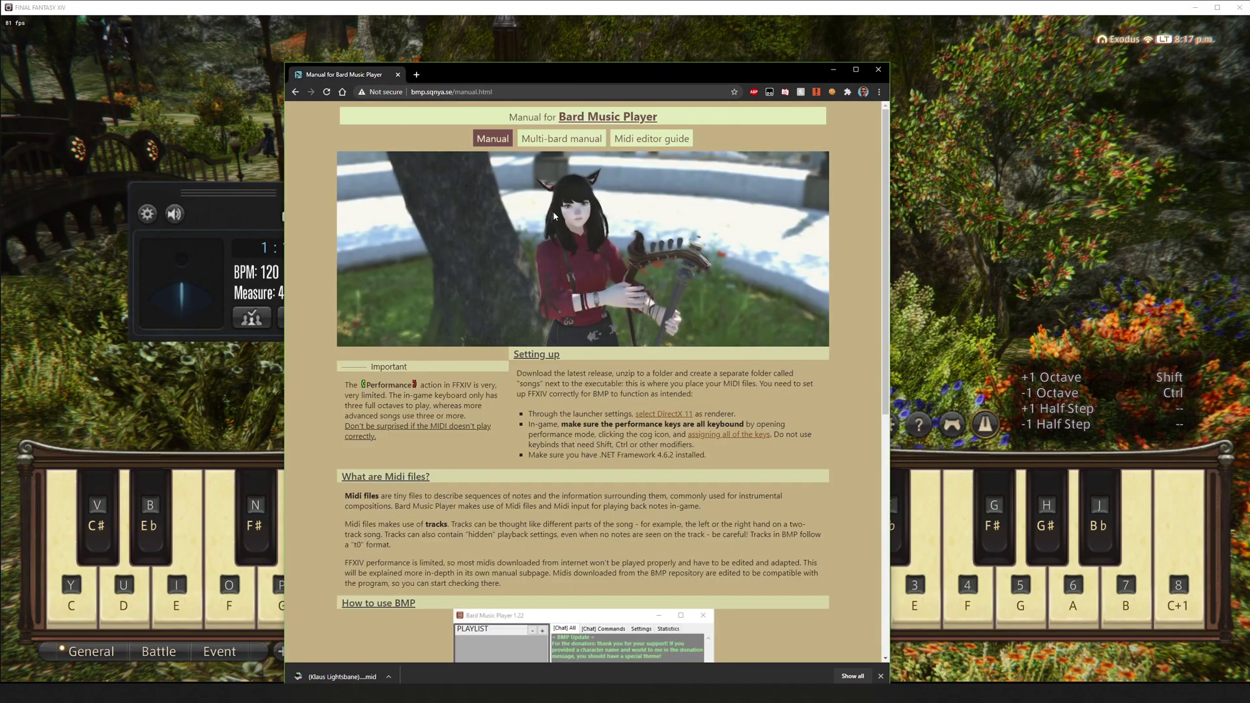
key("alt+Left")
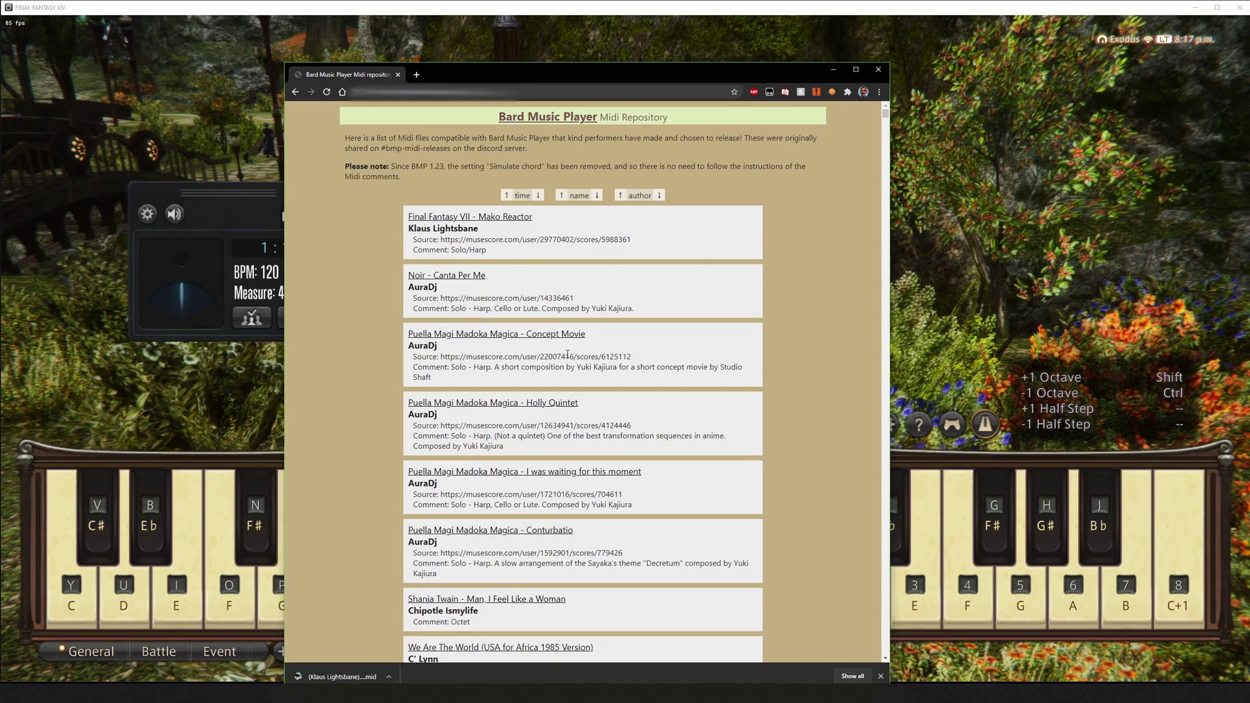
key("ctrl+f")
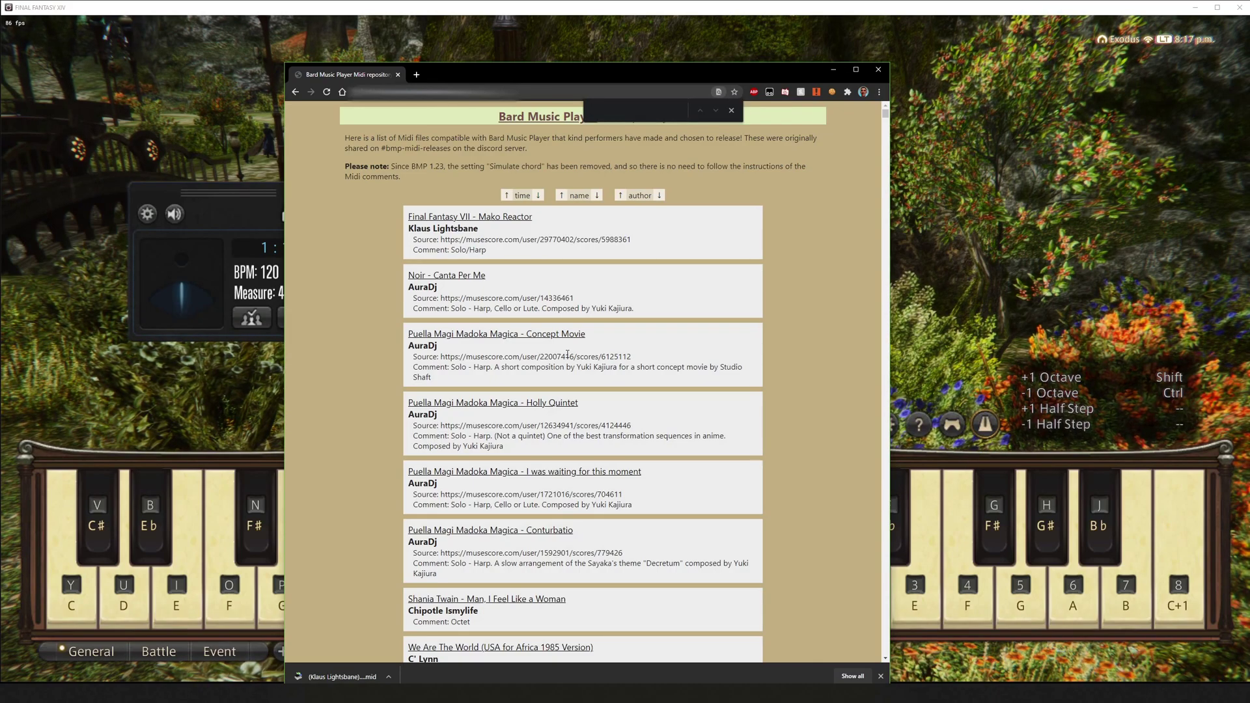
type("solo")
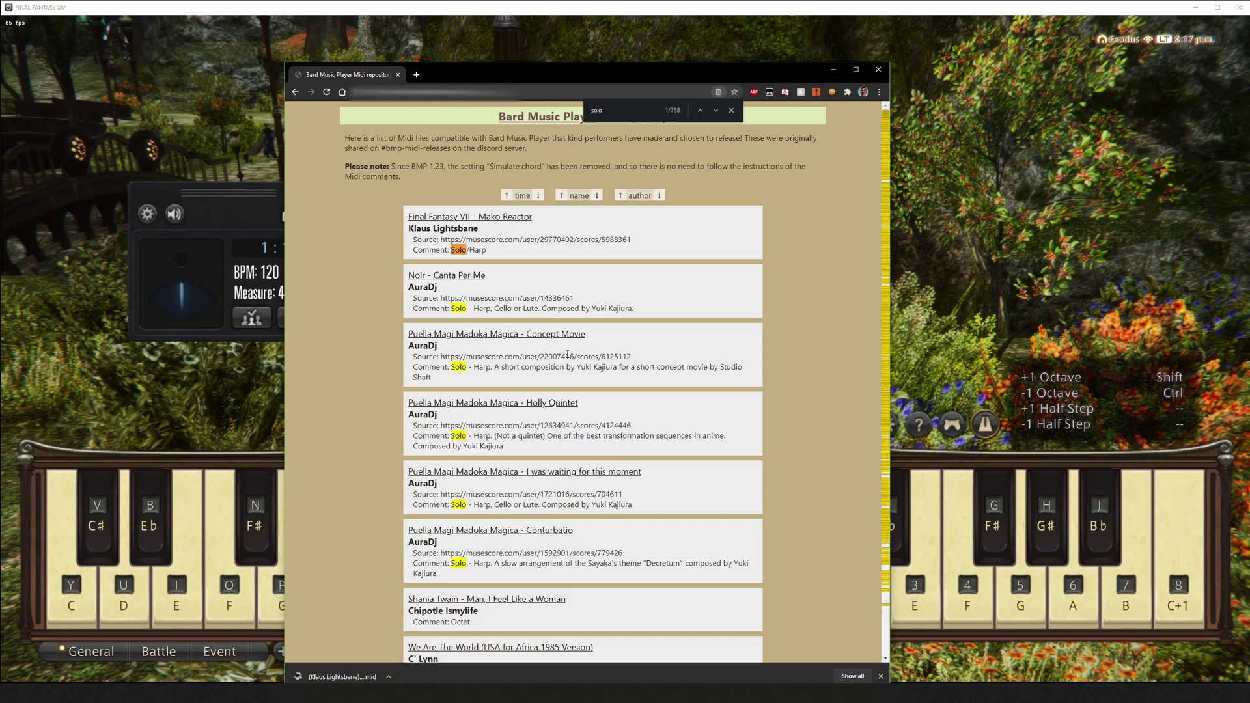
scroll(393, 435, "down", 3)
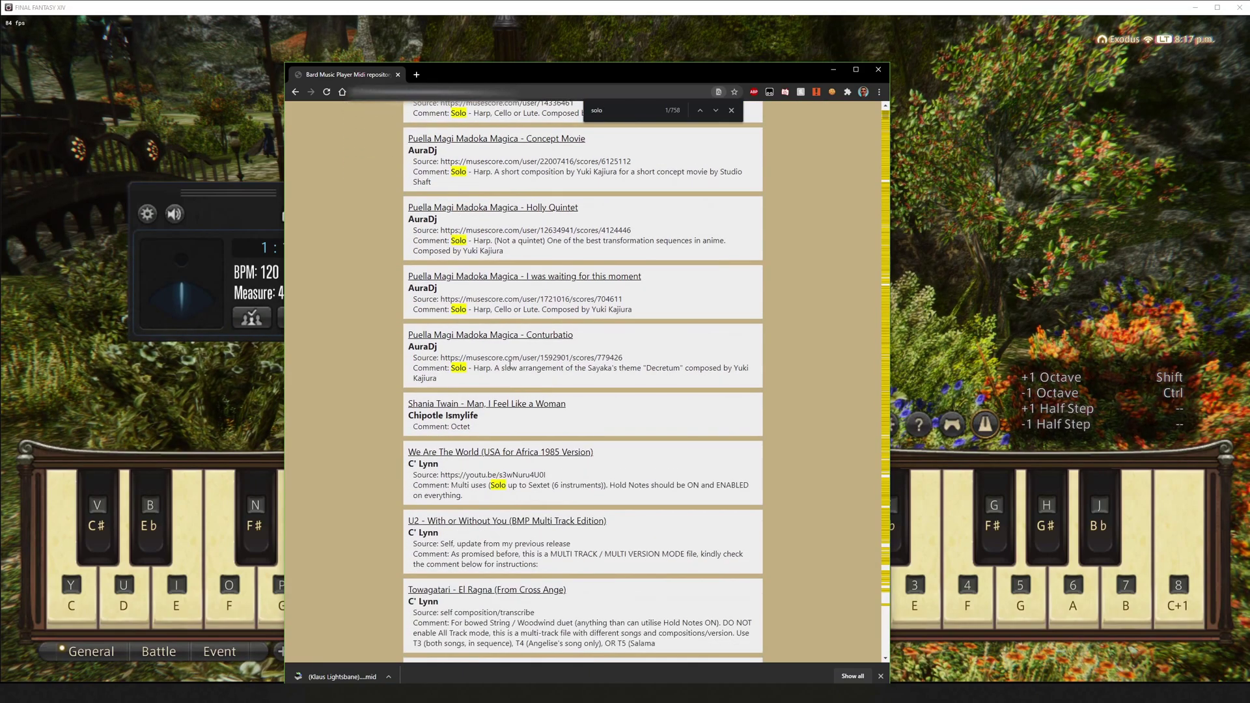
scroll(510, 366, "down", 6)
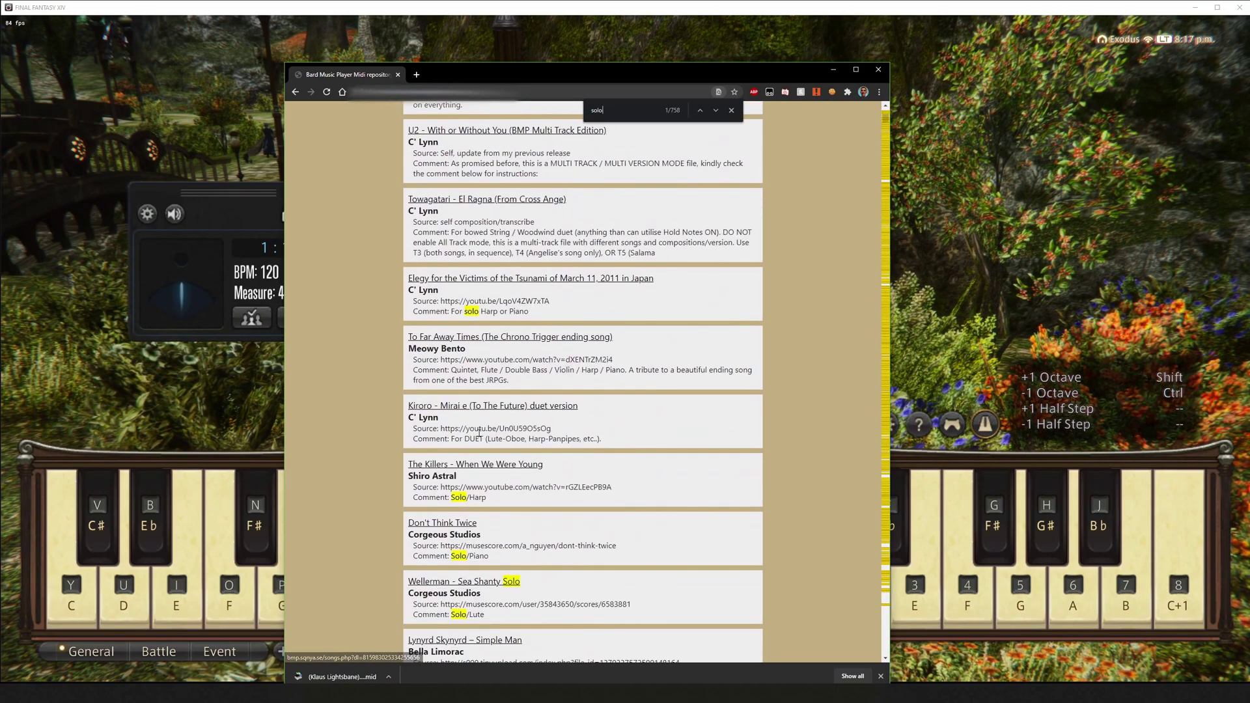
scroll(507, 322, "down", 4)
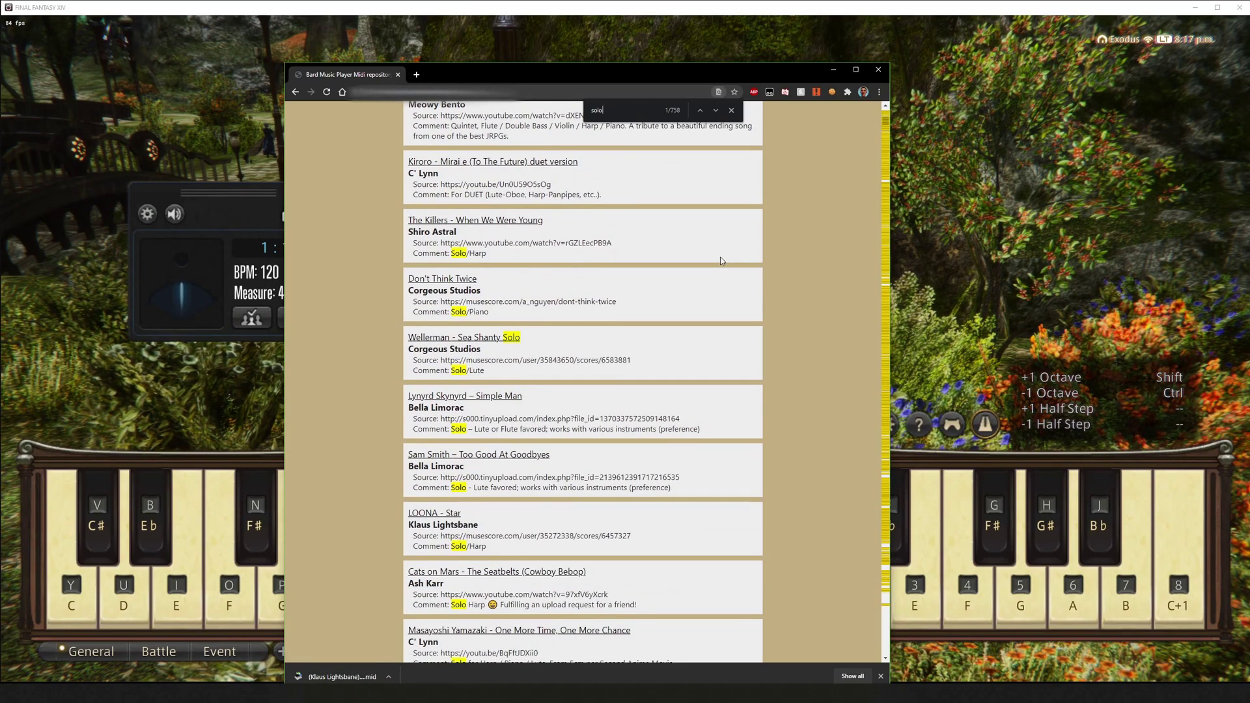
scroll(721, 261, "down", 2)
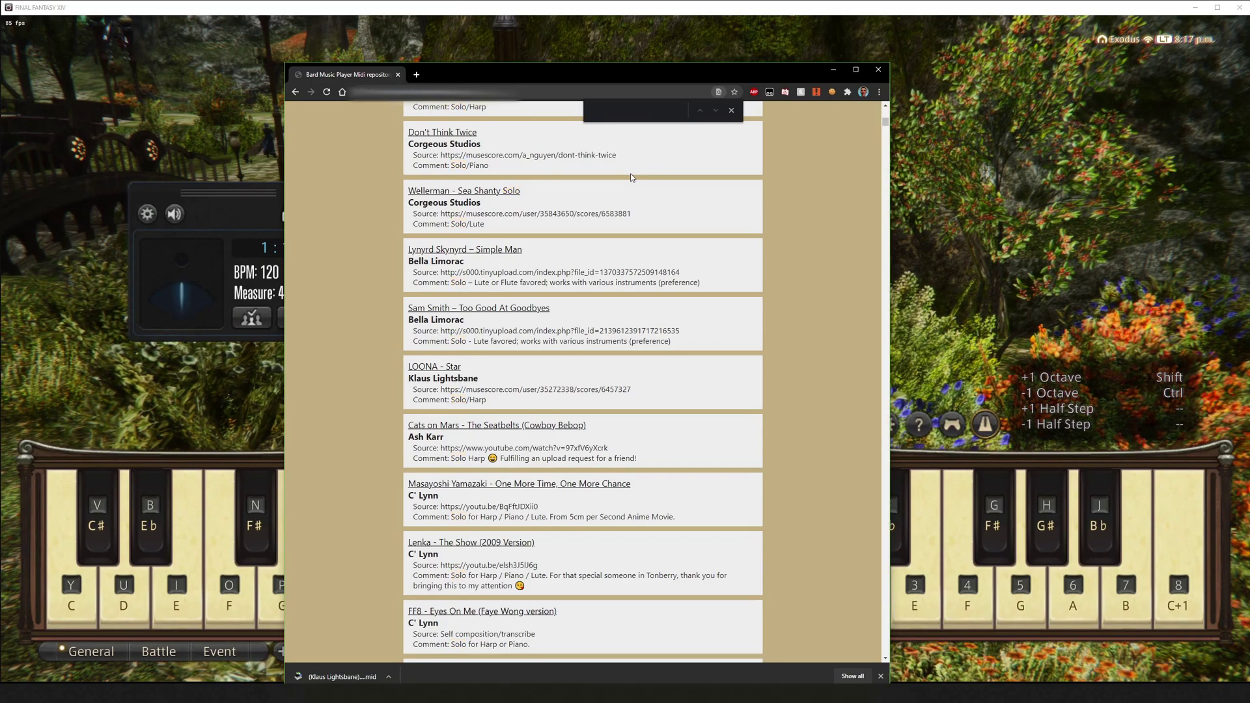
Search the repository for "fire emblem", step through the matches, and put the browser away
type("fire emblem")
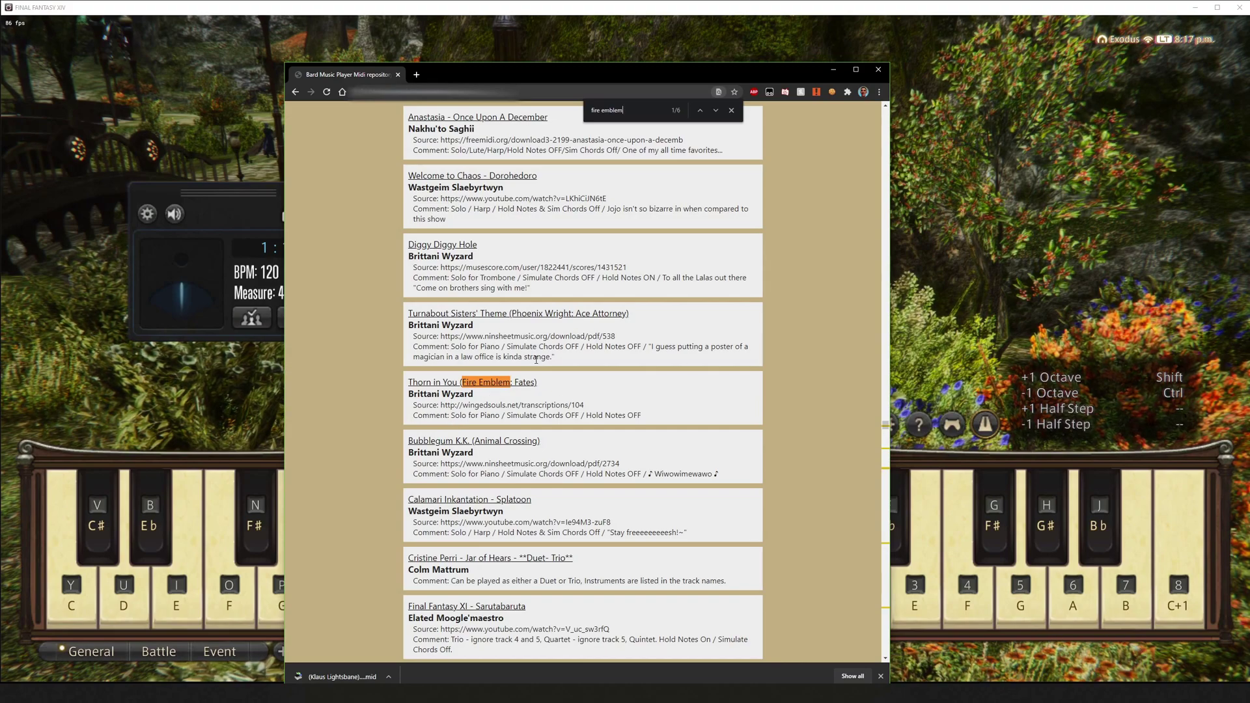
scroll(536, 360, "down", 3)
scroll(582, 222, "up", 2)
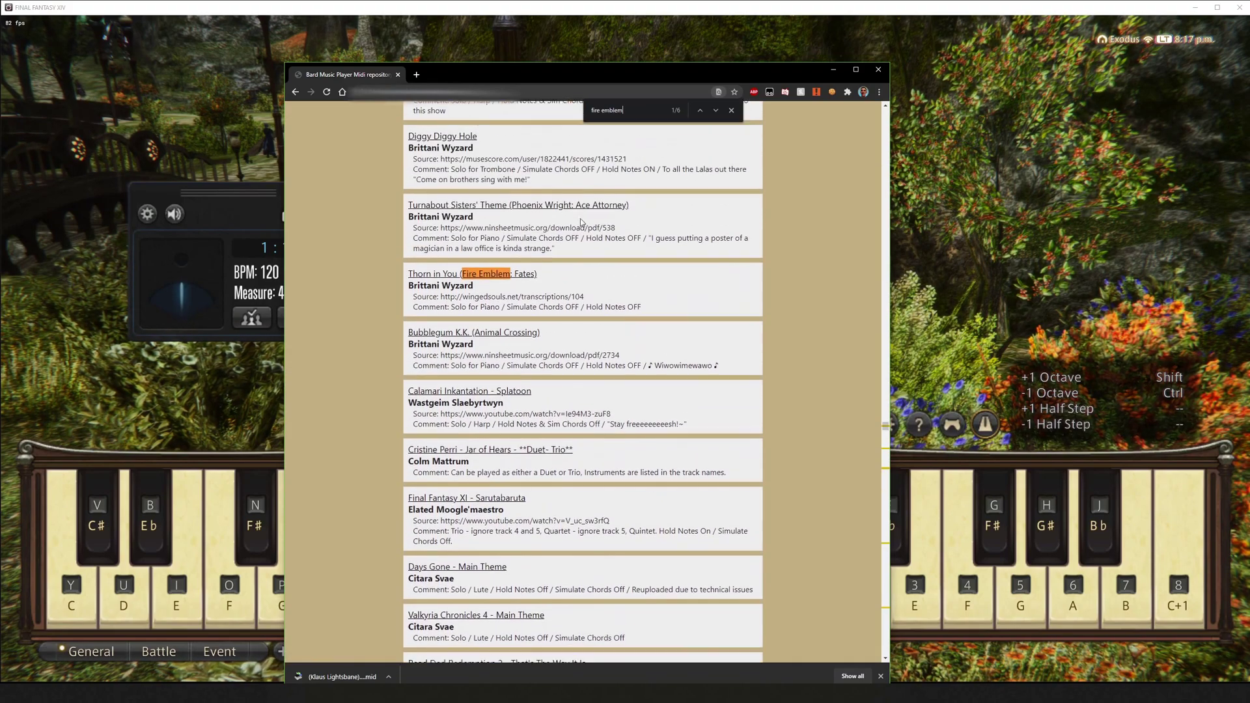
left_click(716, 112)
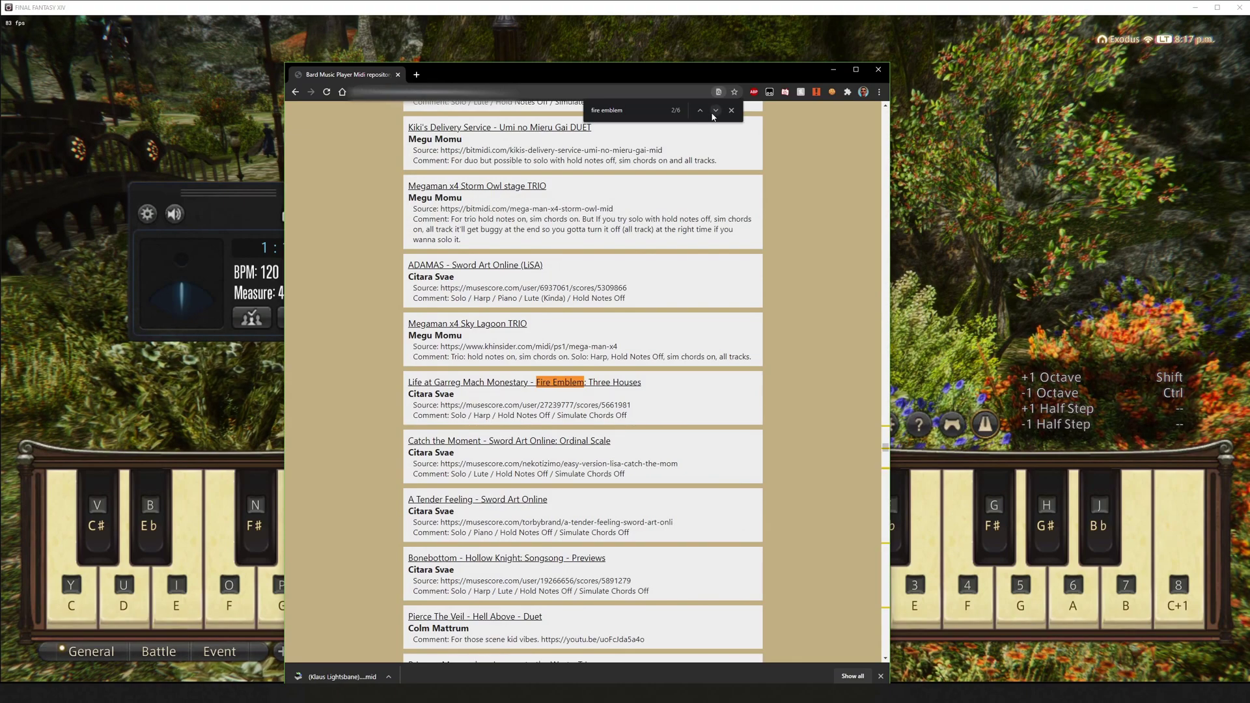
left_click(715, 111)
left_click(715, 113)
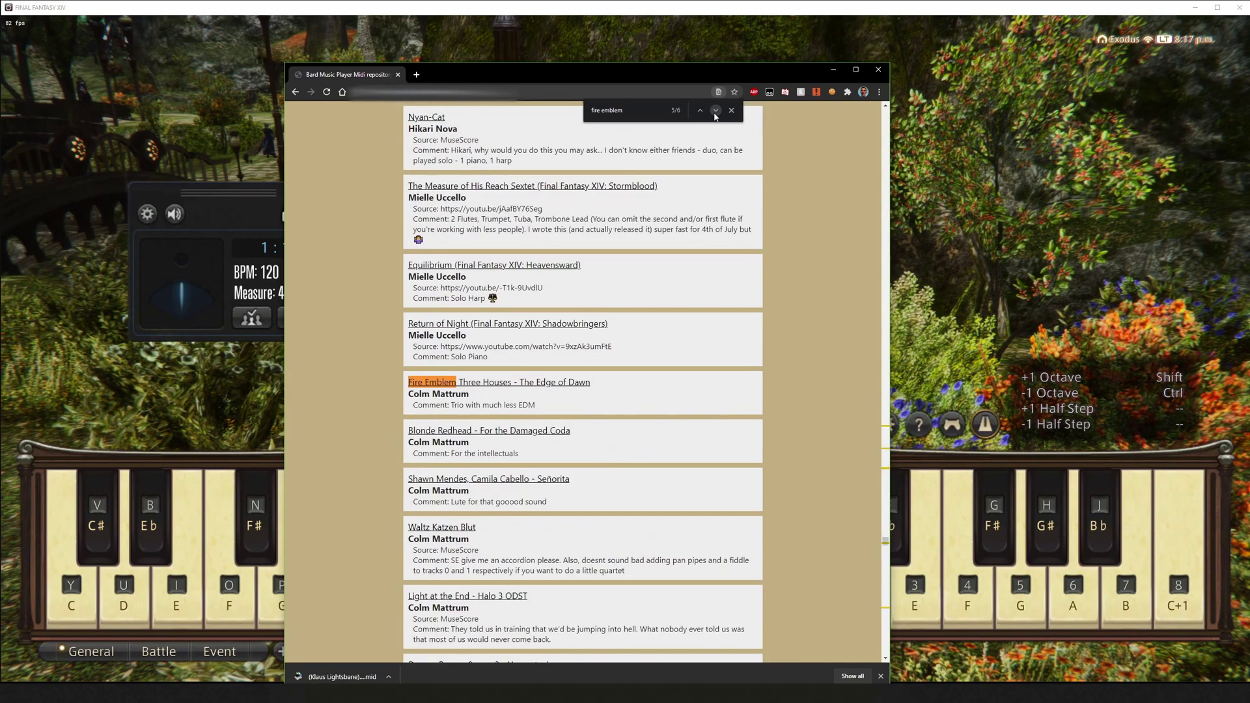
left_click(715, 114)
left_click(715, 113)
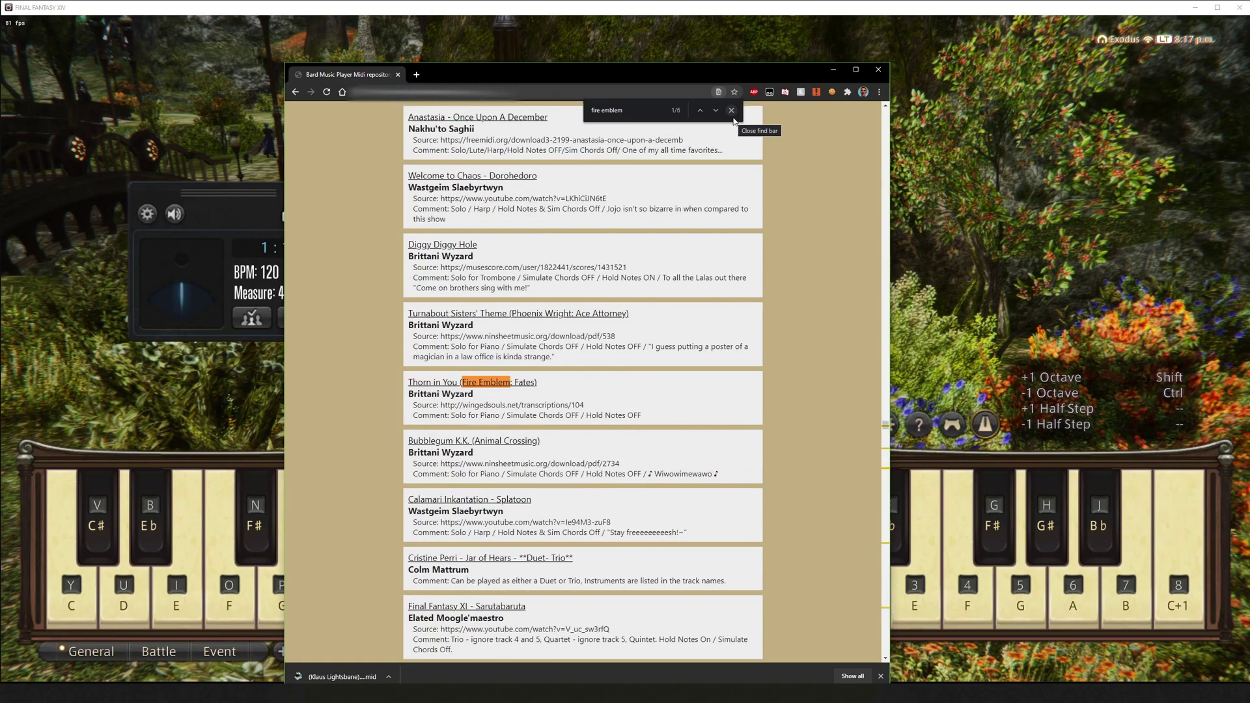
left_click(731, 112)
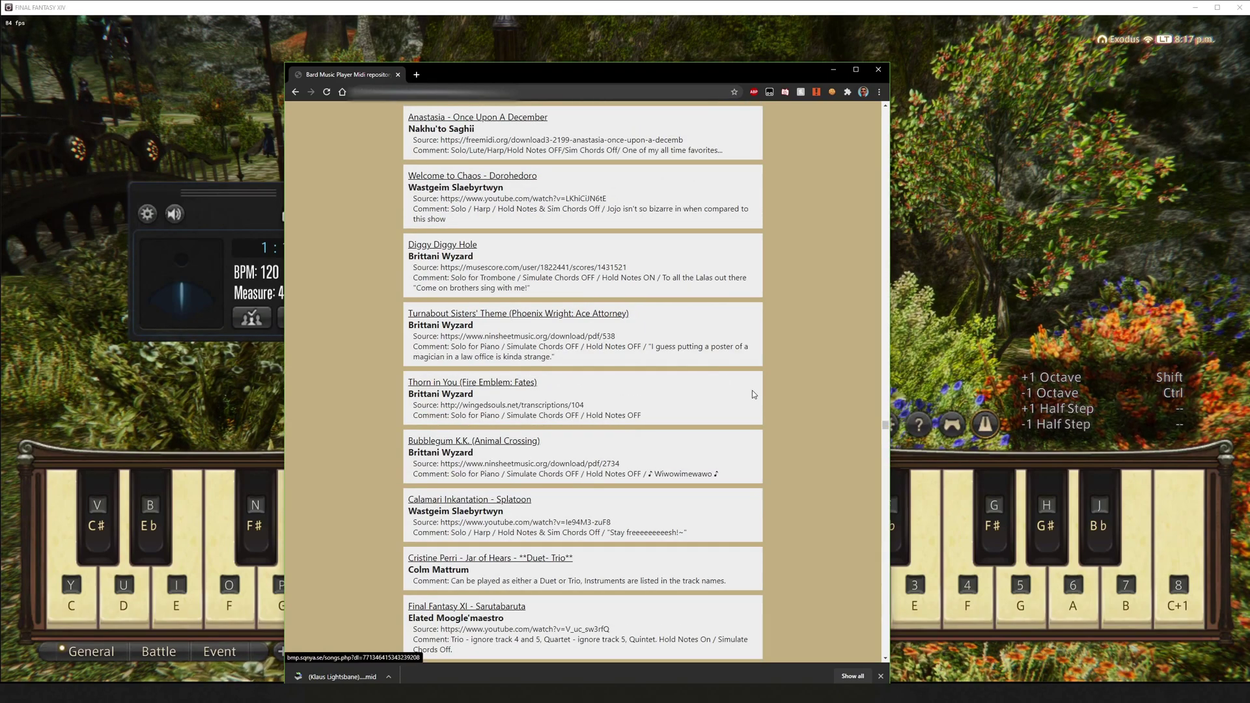
left_click(833, 70)
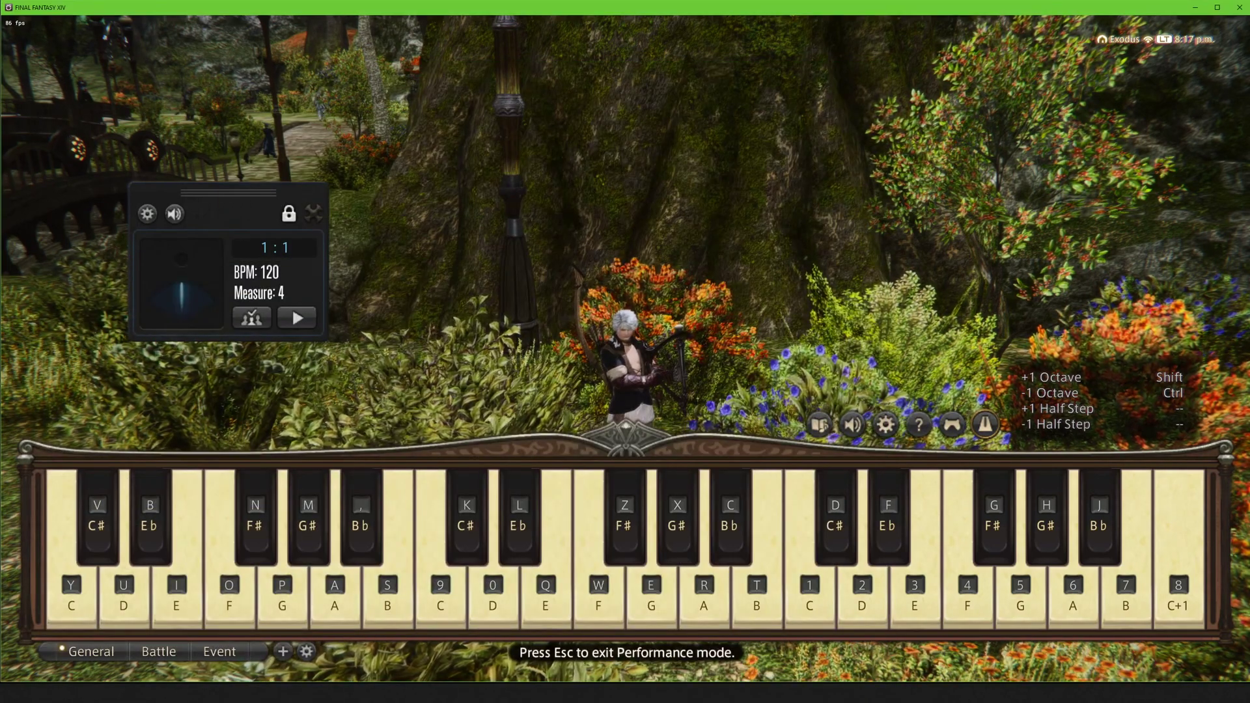
Switch to the Bard Music Player server in Discord and look through the song requests in the midi-requests channel
key("alt+Tab")
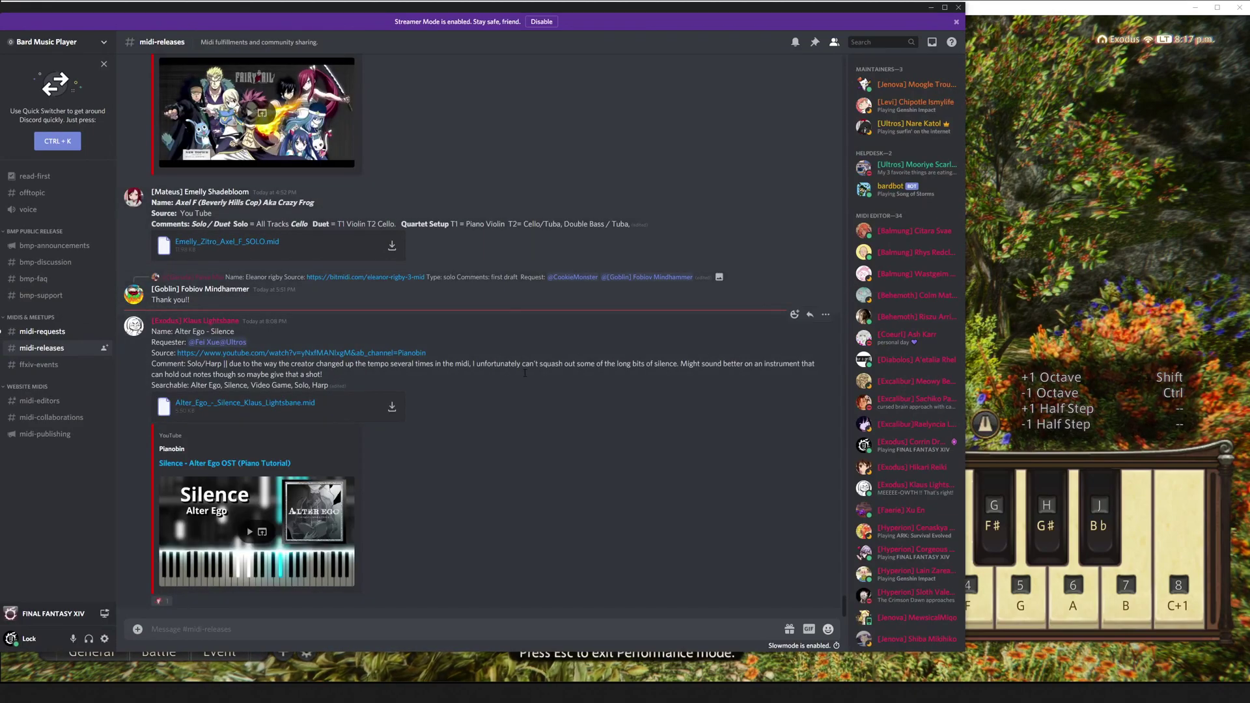
scroll(529, 394, "up", 2)
scroll(528, 393, "down", 2)
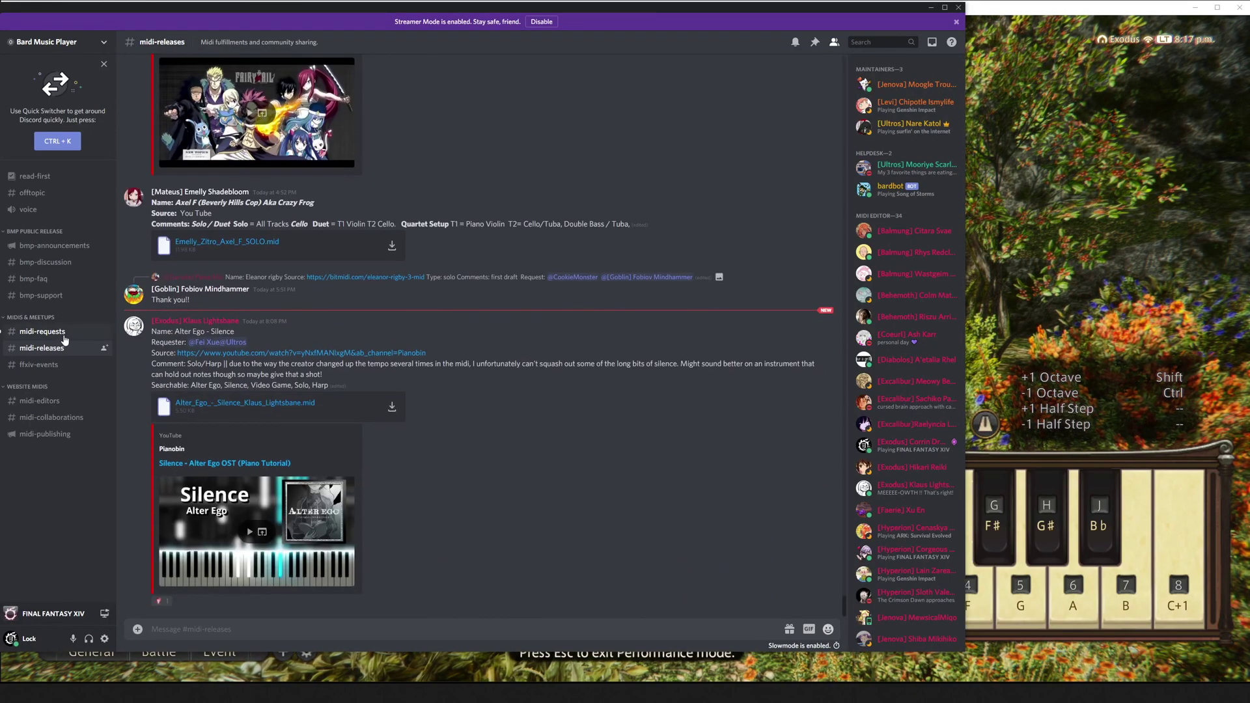
left_click(94, 330)
scroll(465, 357, "up", 15)
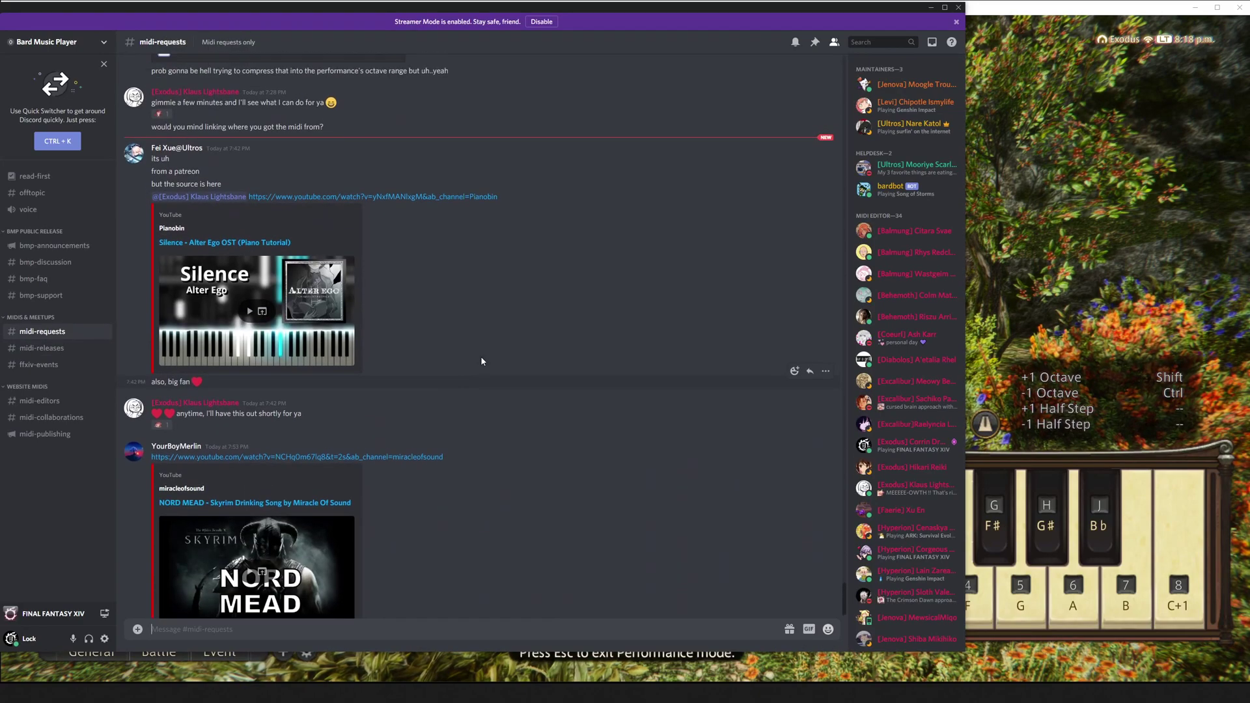
scroll(499, 350, "up", 4)
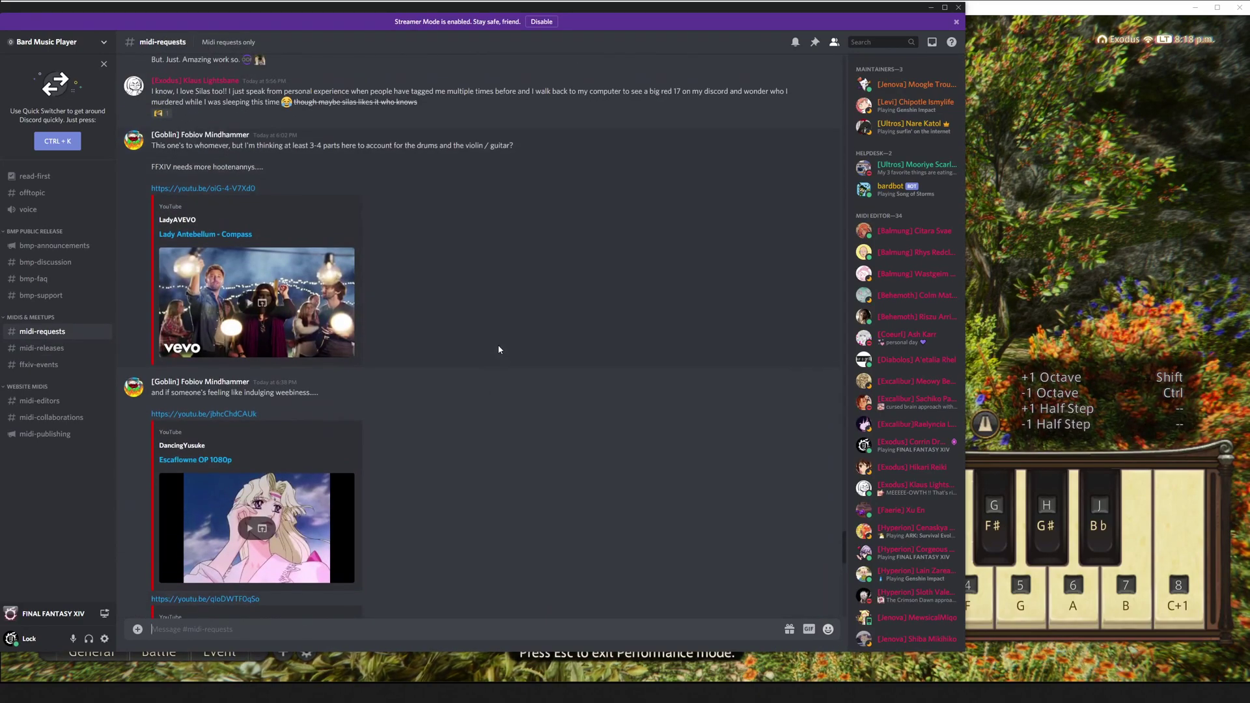
scroll(499, 350, "down", 11)
scroll(499, 350, "down", 6)
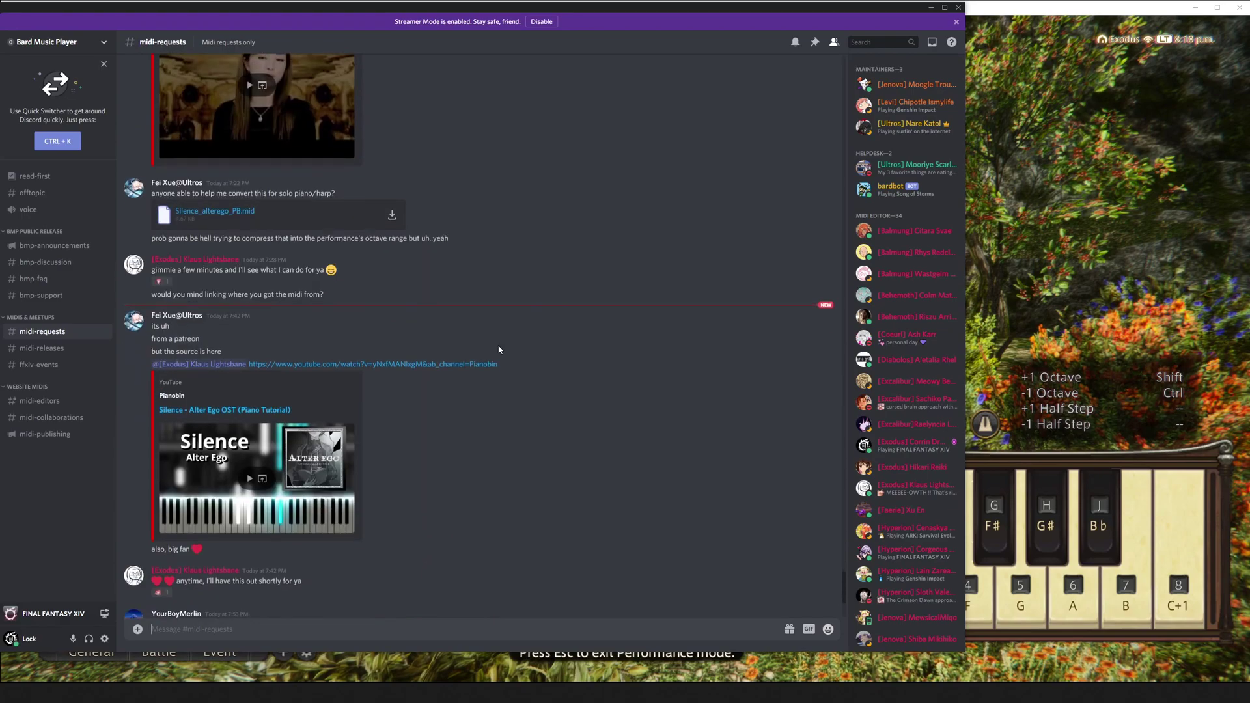
scroll(511, 410, "up", 3)
scroll(511, 410, "up", 8)
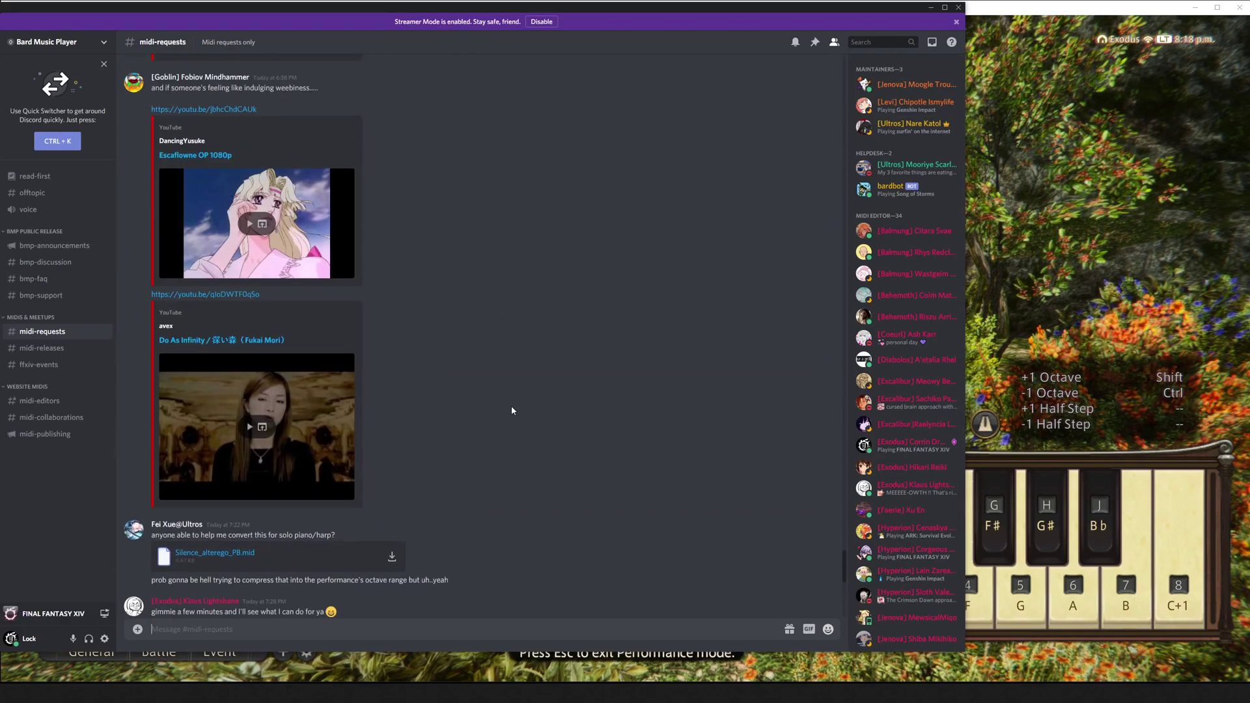
scroll(510, 408, "down", 10)
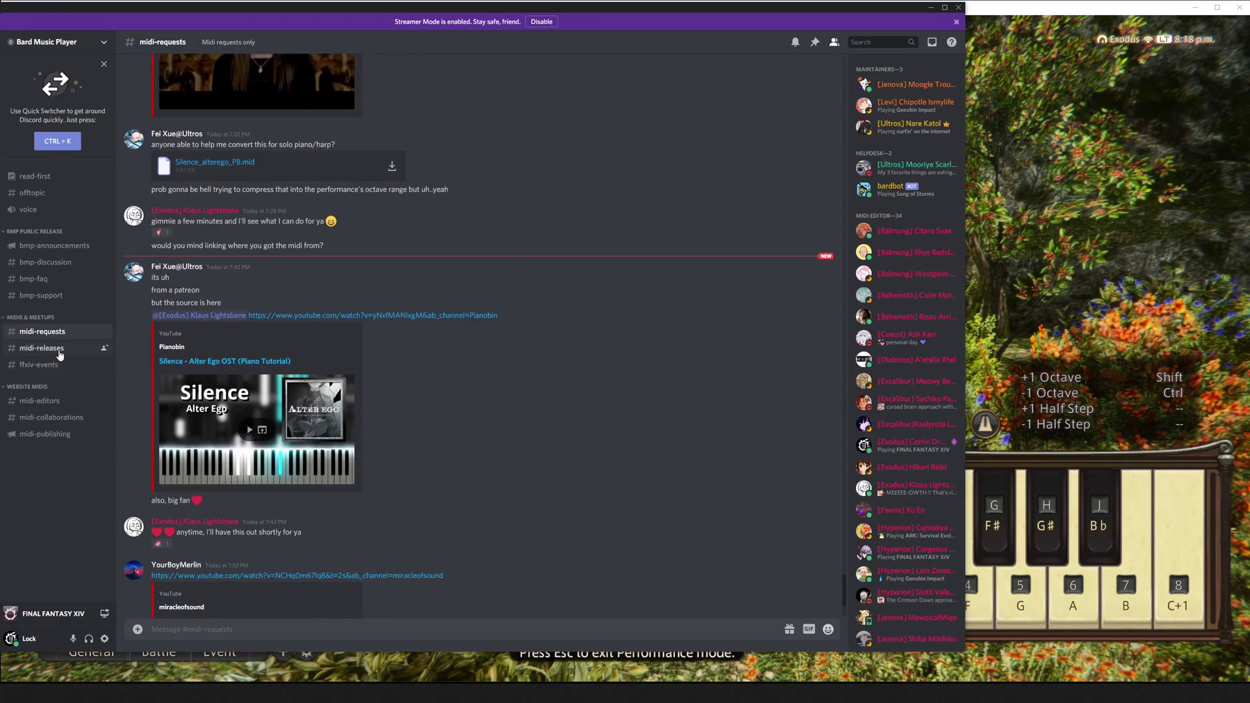
Browse the midi-releases channel's older posts for shared MIDI files and their solo or multi-part comments
left_click(55, 352)
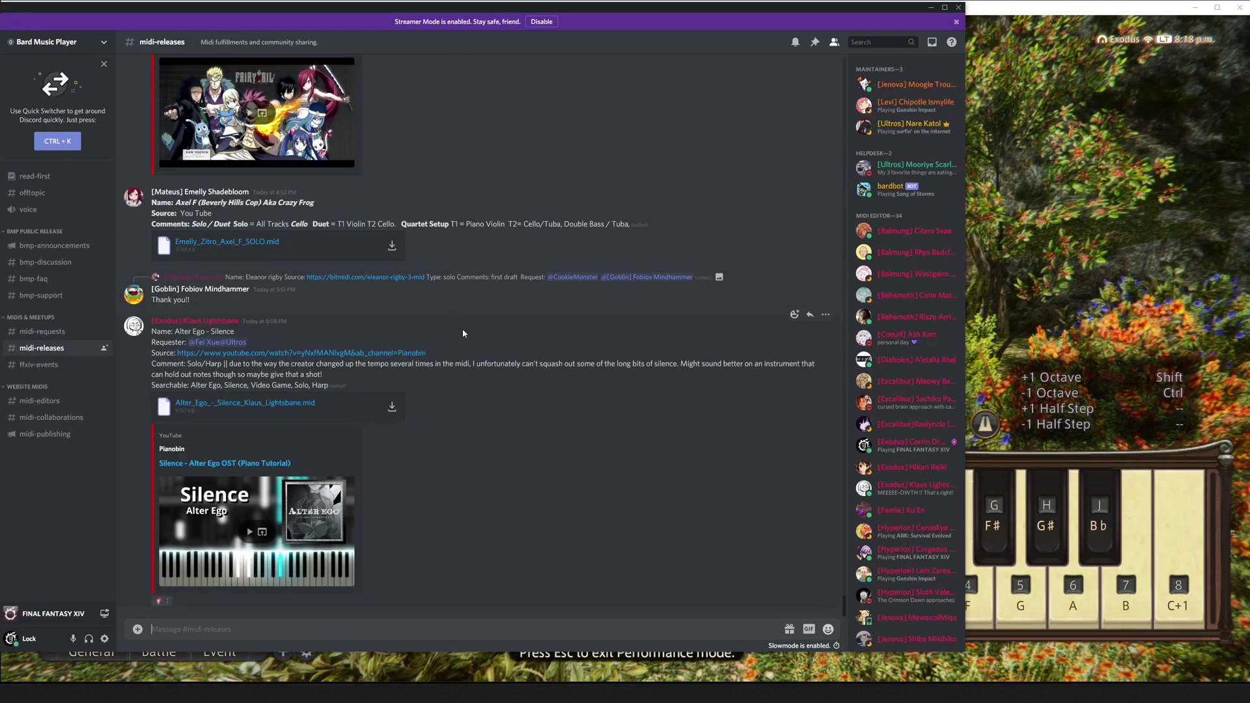
scroll(565, 423, "up", 15)
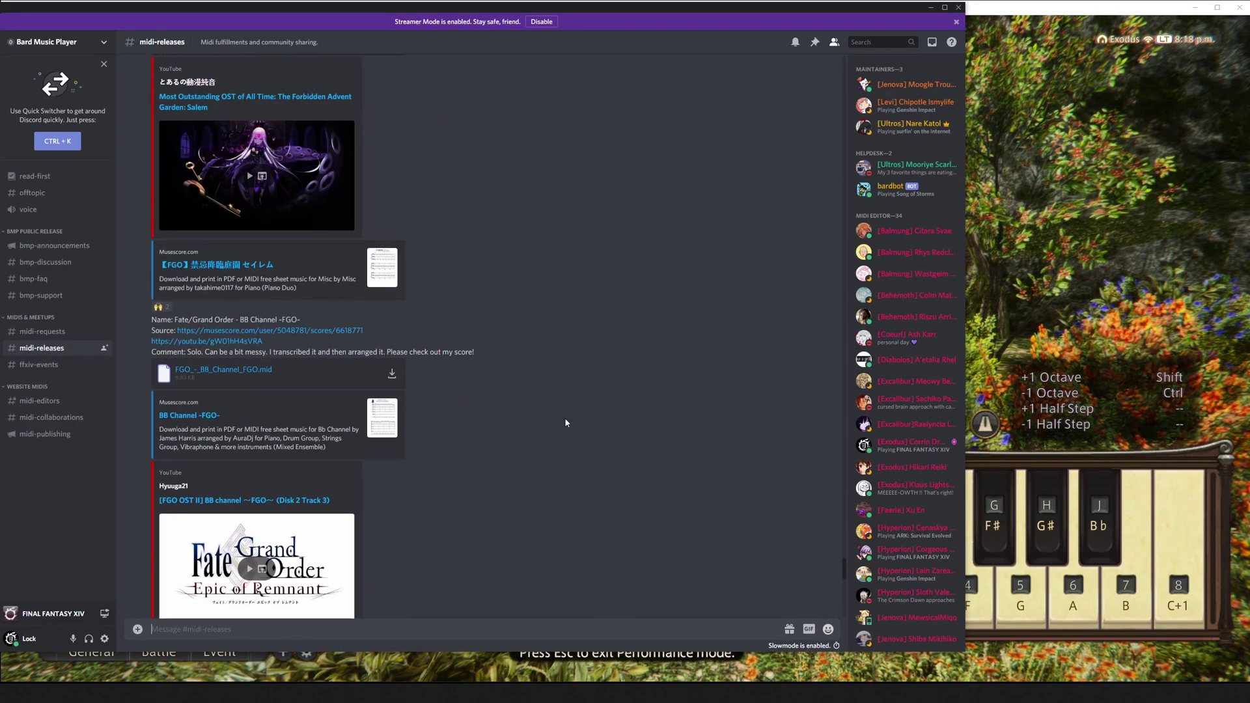
scroll(564, 415, "up", 6)
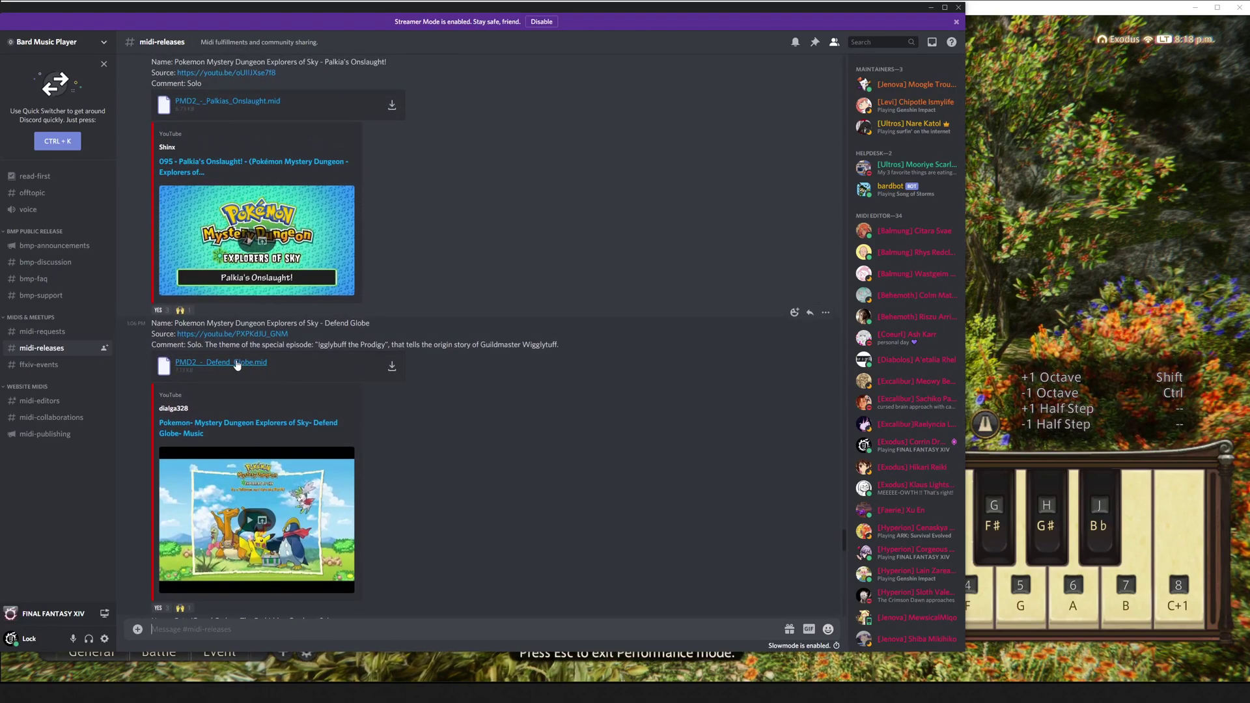
scroll(597, 441, "up", 3)
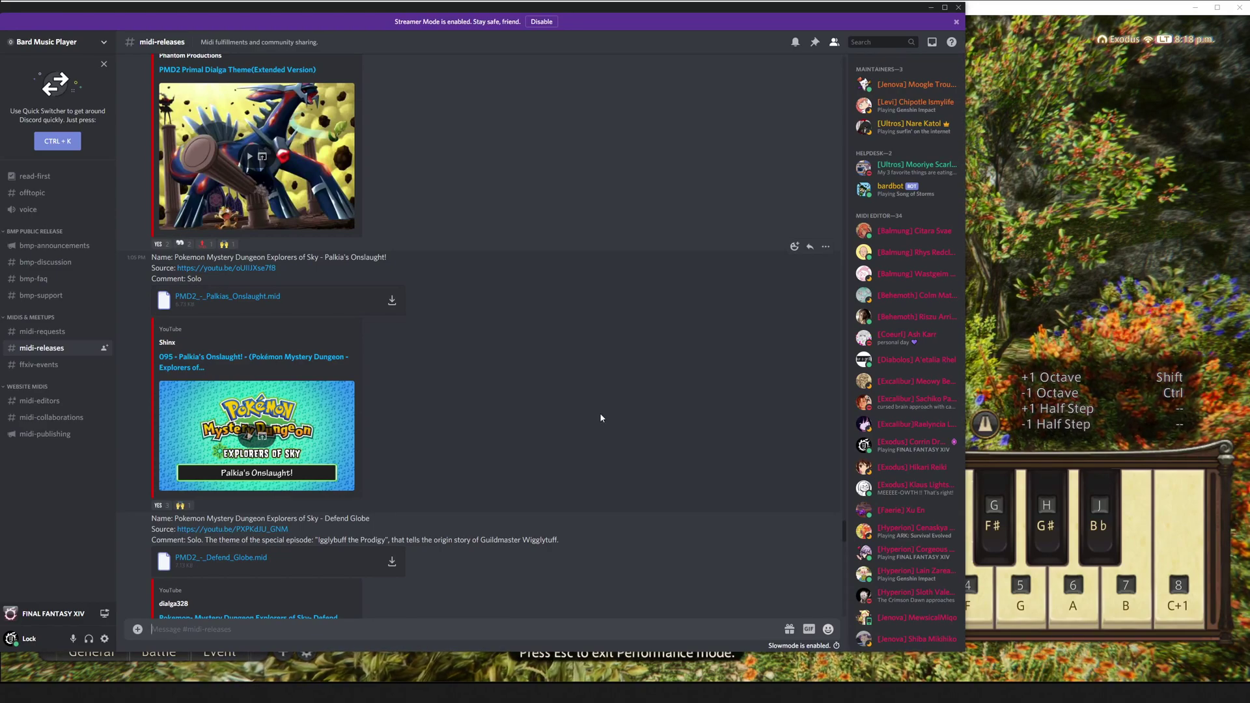
scroll(601, 418, "up", 15)
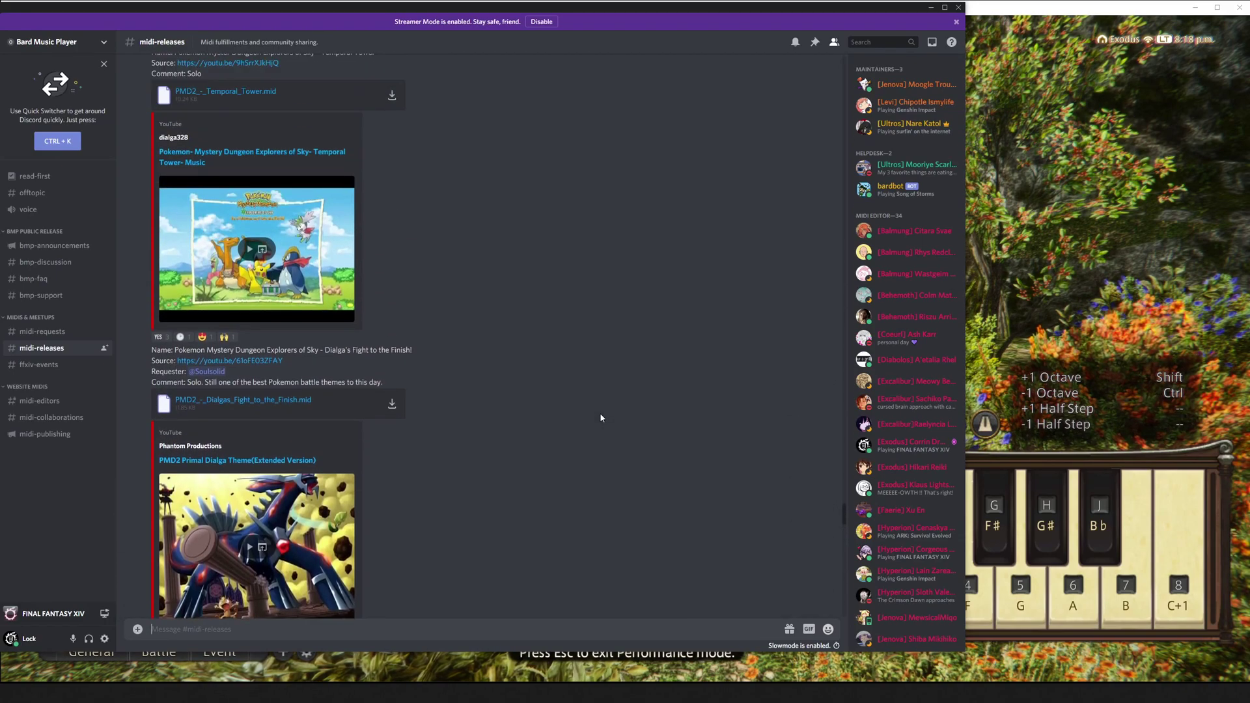
scroll(601, 418, "up", 15)
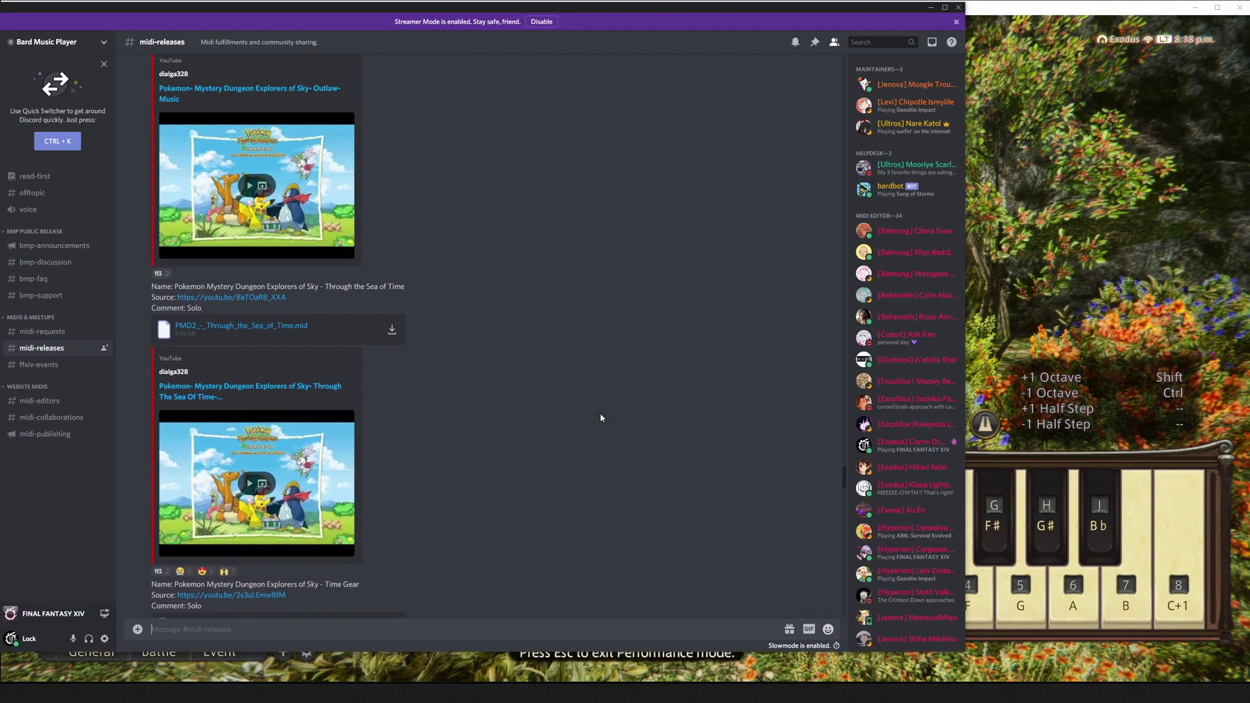
scroll(601, 418, "up", 15)
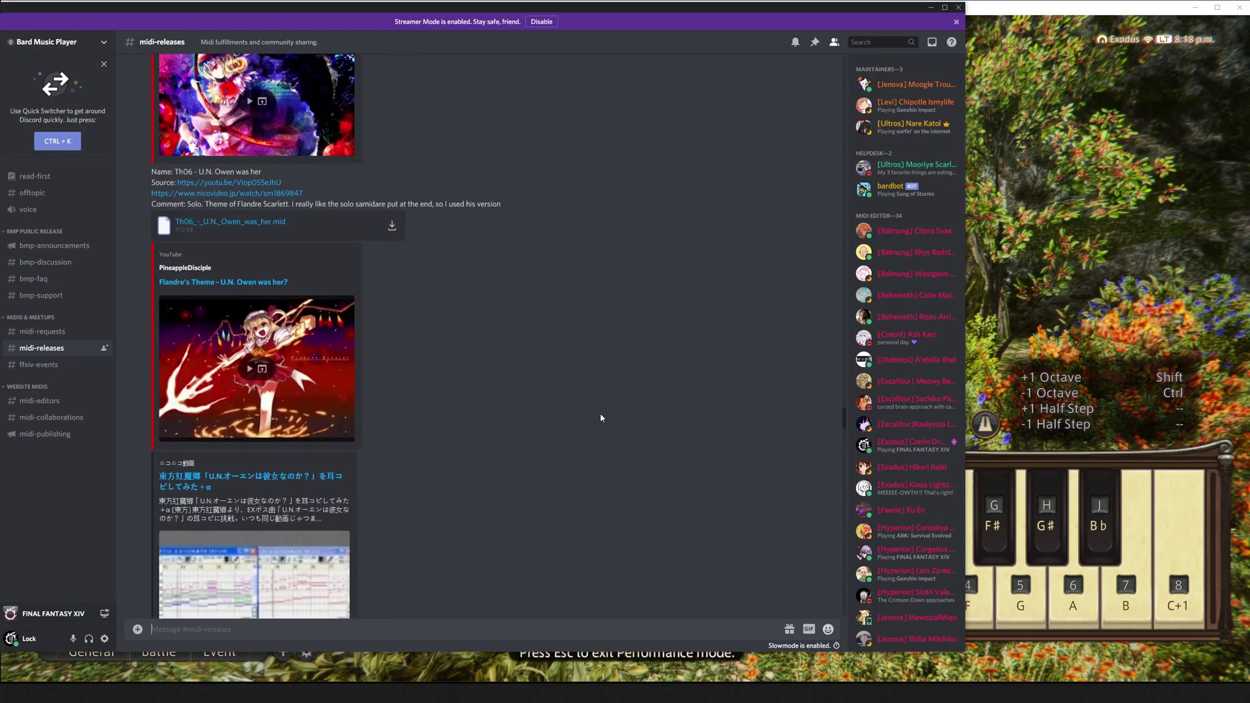
Browse older midi-releases posts, switch to the browser to look over the Midi Repository song list's comments, and put the browser away
scroll(600, 418, "up", 10)
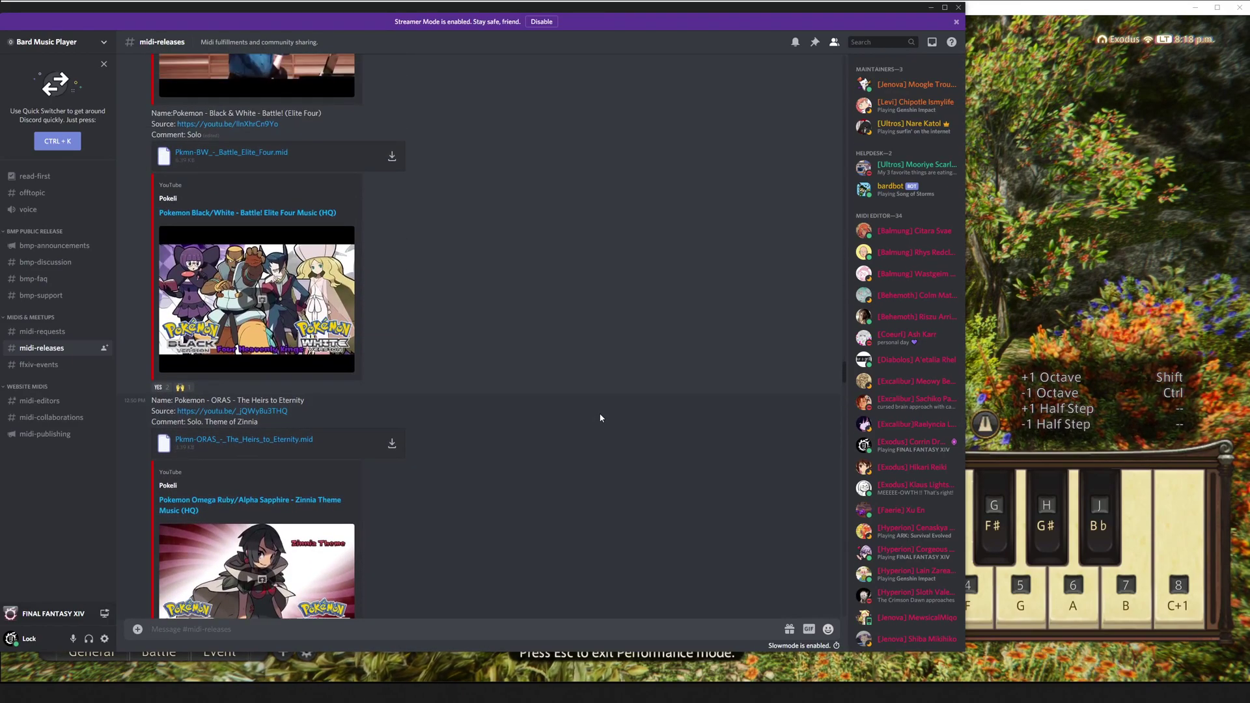
scroll(601, 418, "up", 6)
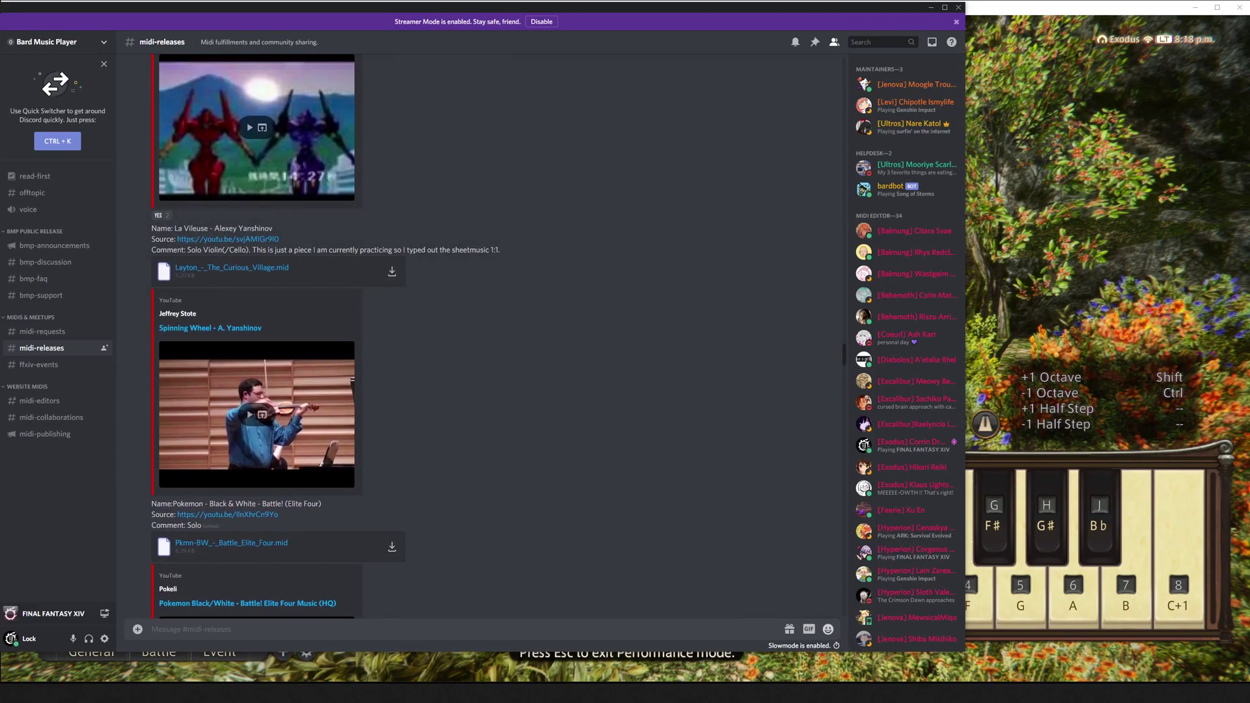
key("alt+Tab")
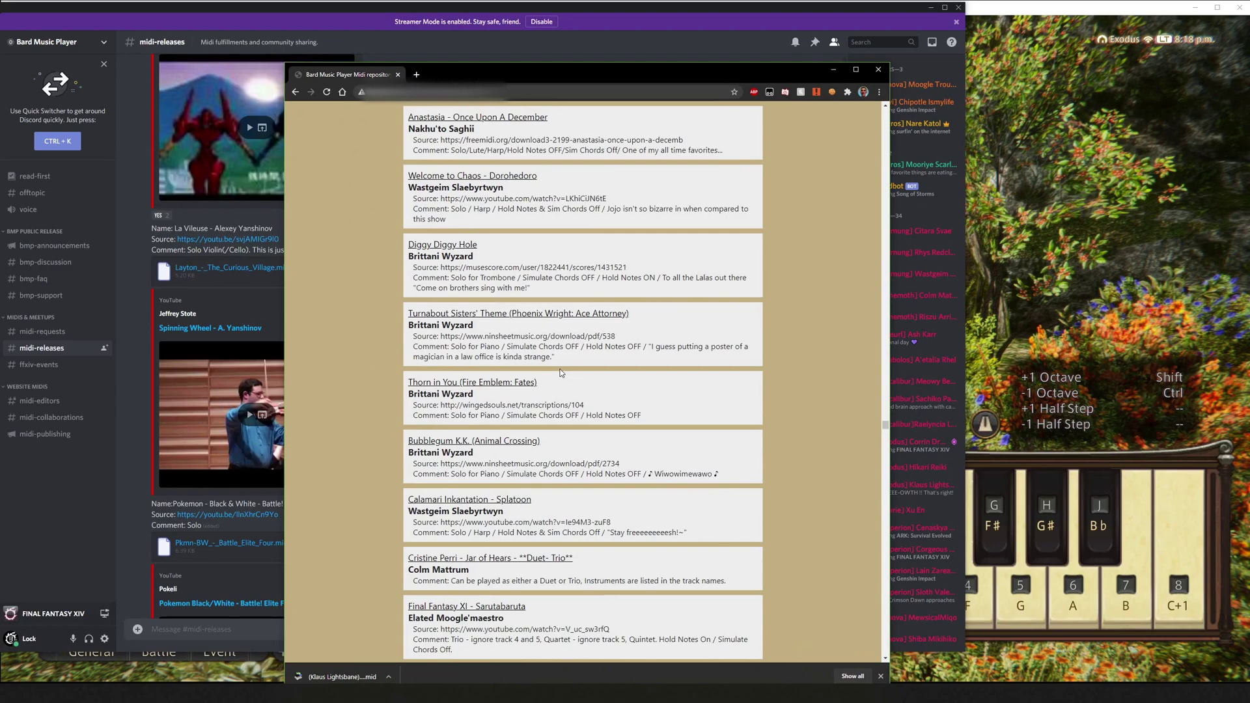
scroll(561, 373, "down", 15)
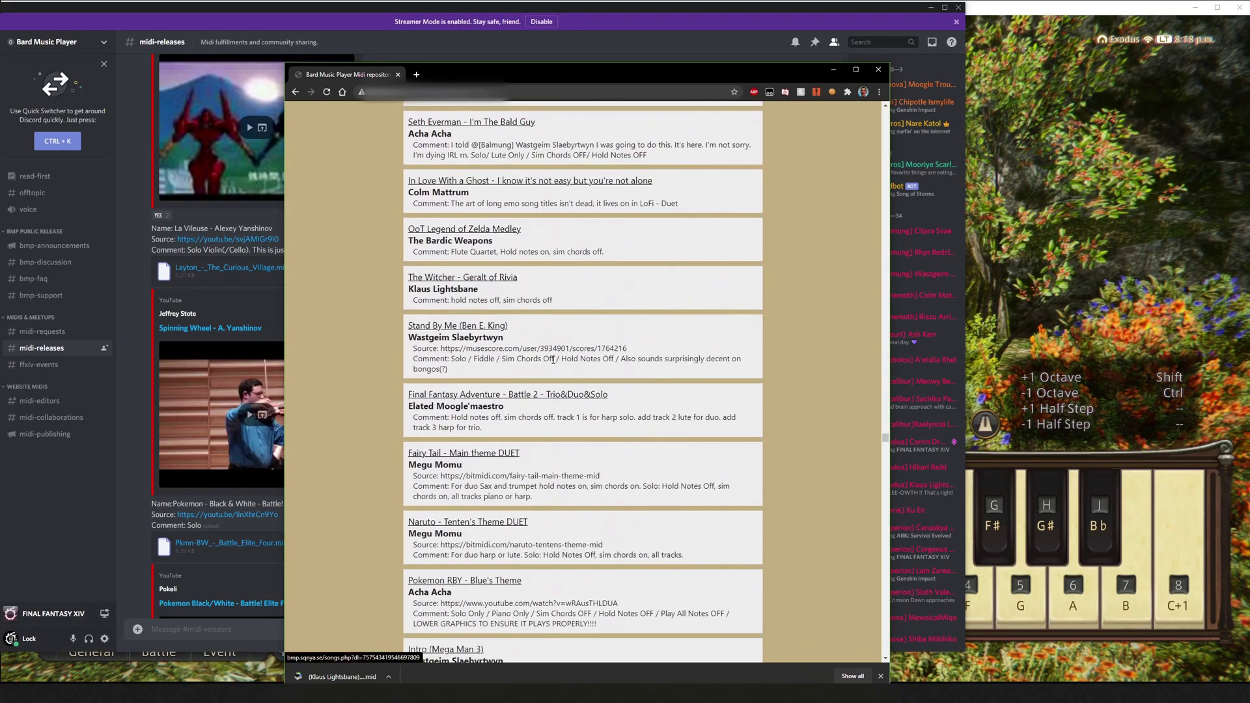
scroll(582, 402, "up", 8)
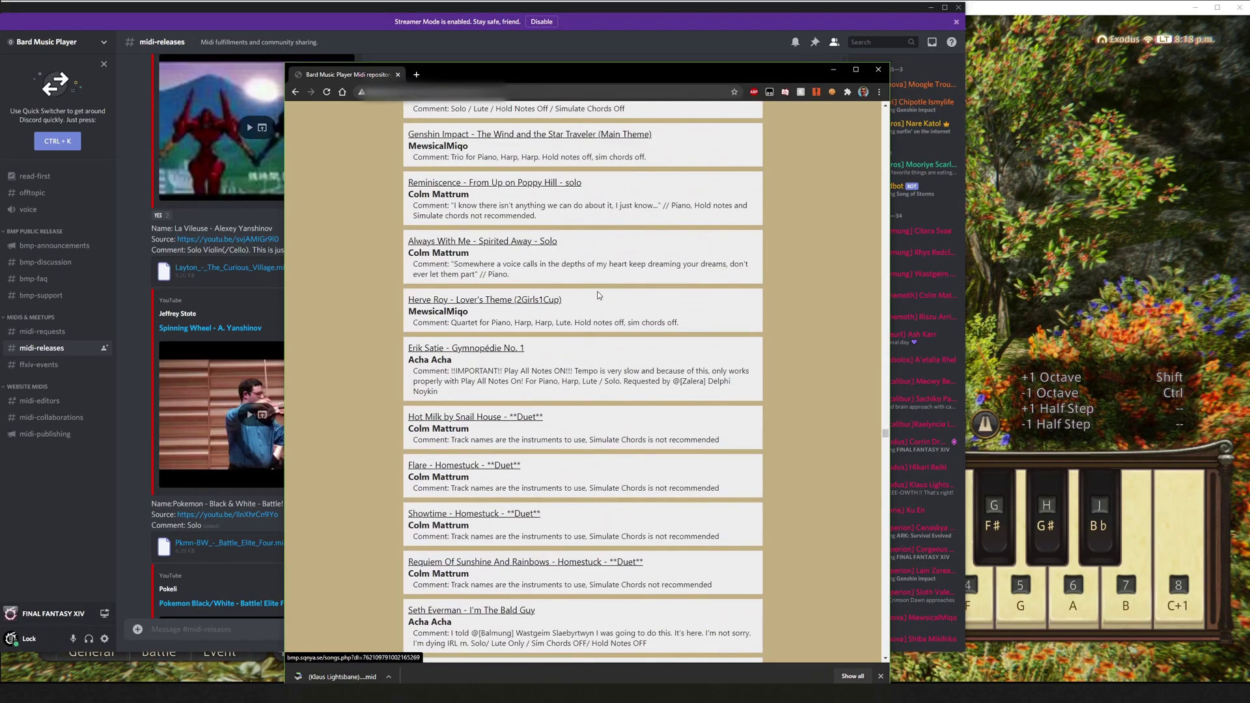
left_click(835, 70)
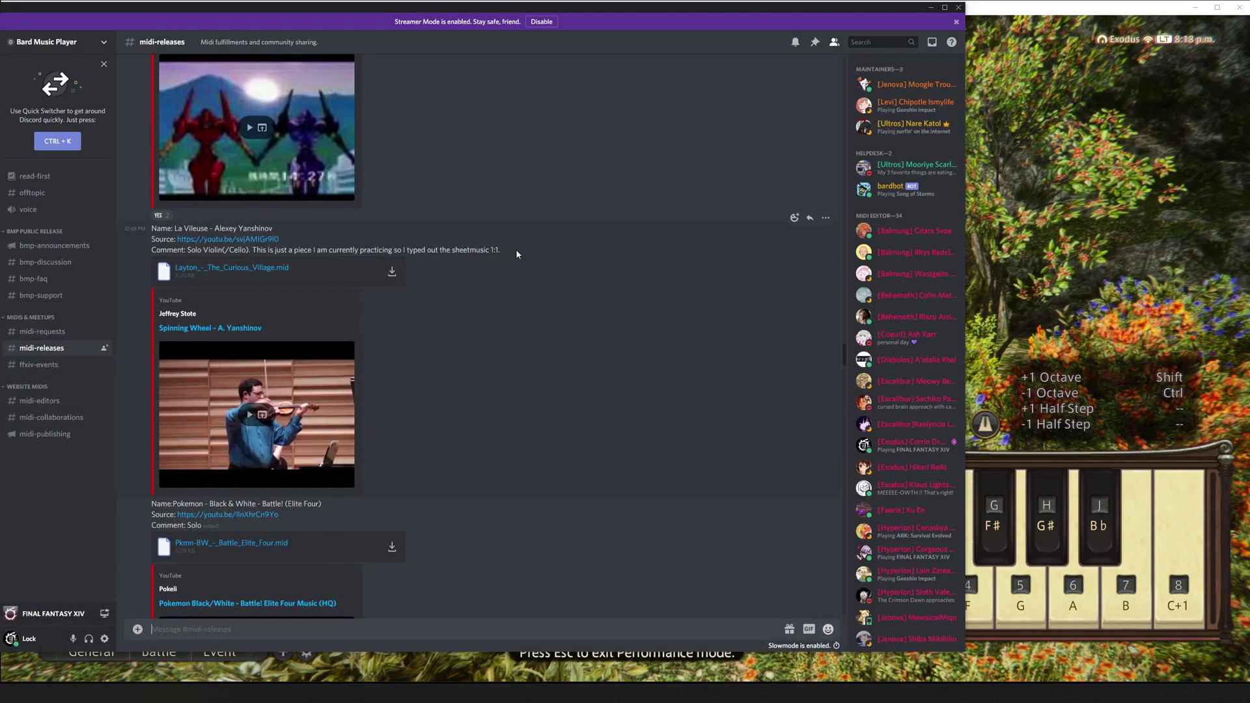
Look back through the newer solo MIDI posts in the midi-releases channel and minimize Discord
scroll(489, 342, "down", 8)
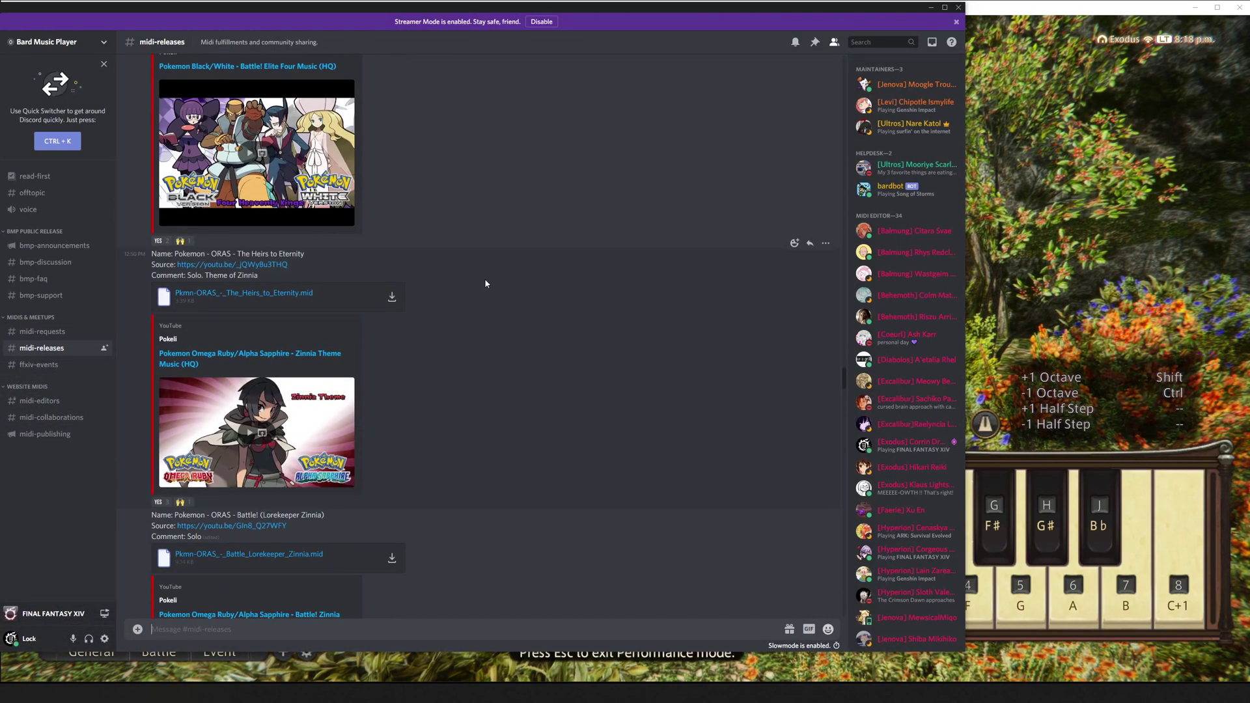
scroll(487, 258, "down", 8)
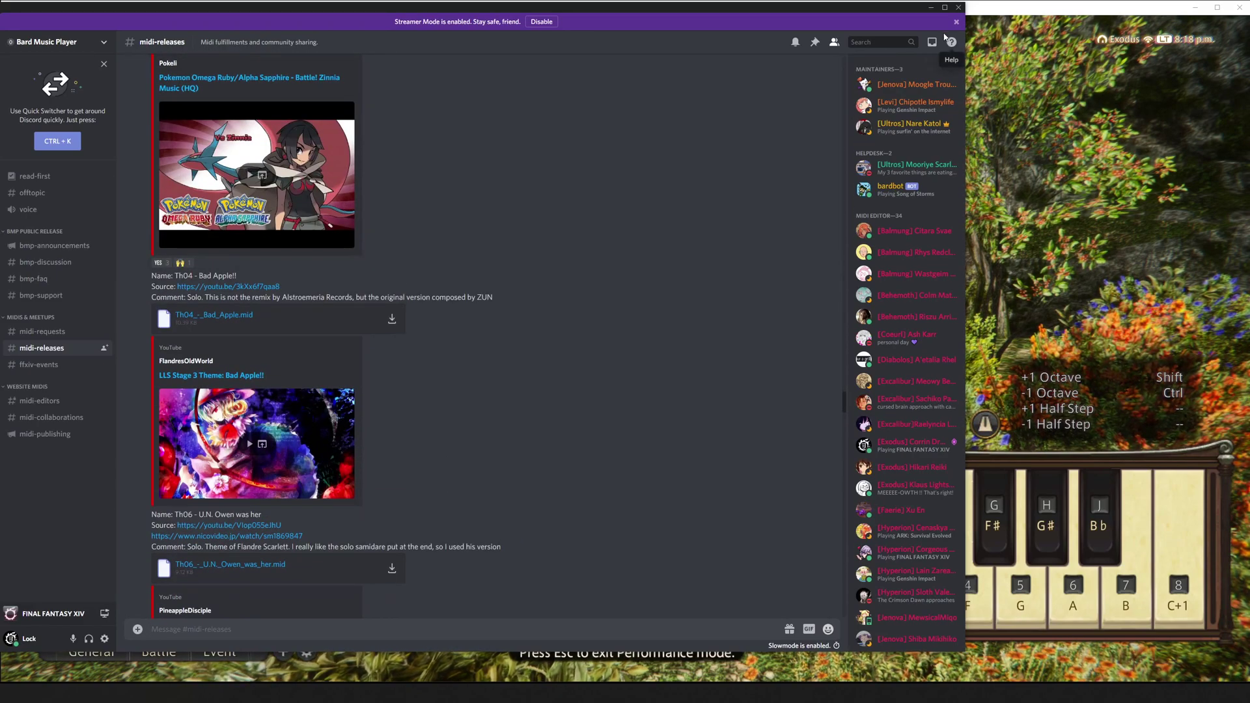
left_click(930, 8)
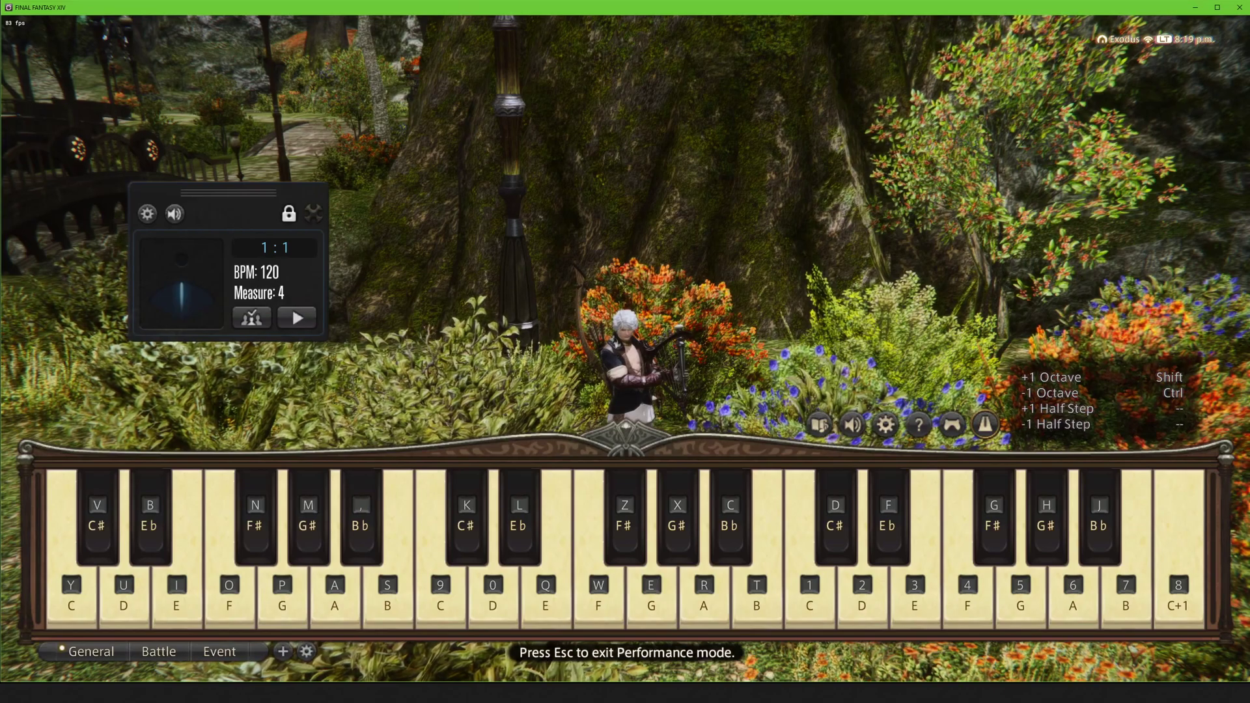
Switch to the browser, go back to the Bard Music Player home page, view it down to the About section, and minimize the browser
key("alt+Tab")
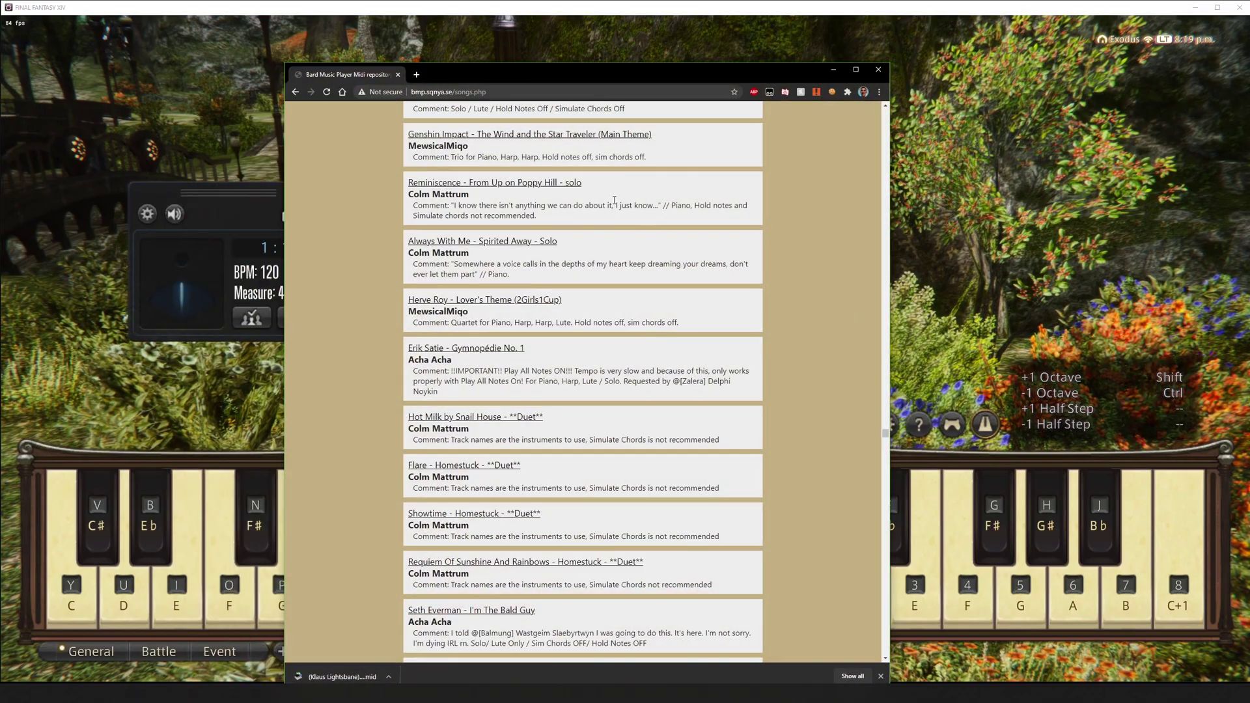
key("alt+Left")
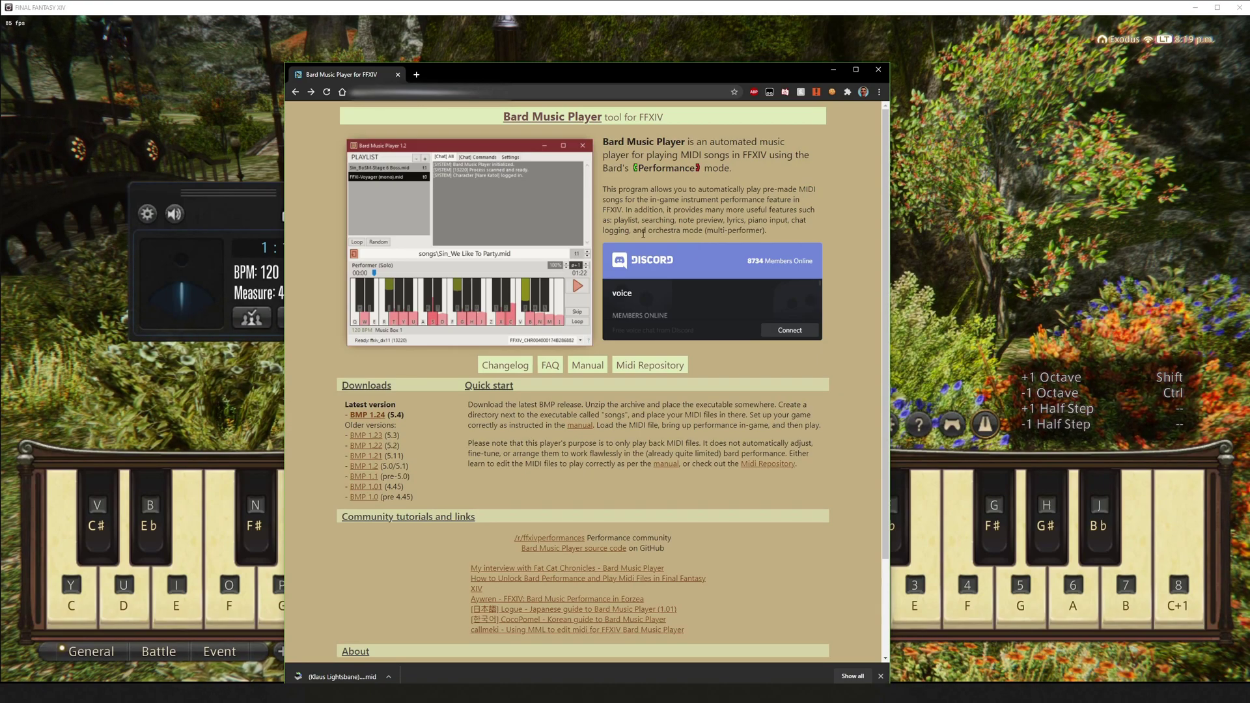
left_click_drag(756, 64, 782, 37)
scroll(842, 220, "down", 2)
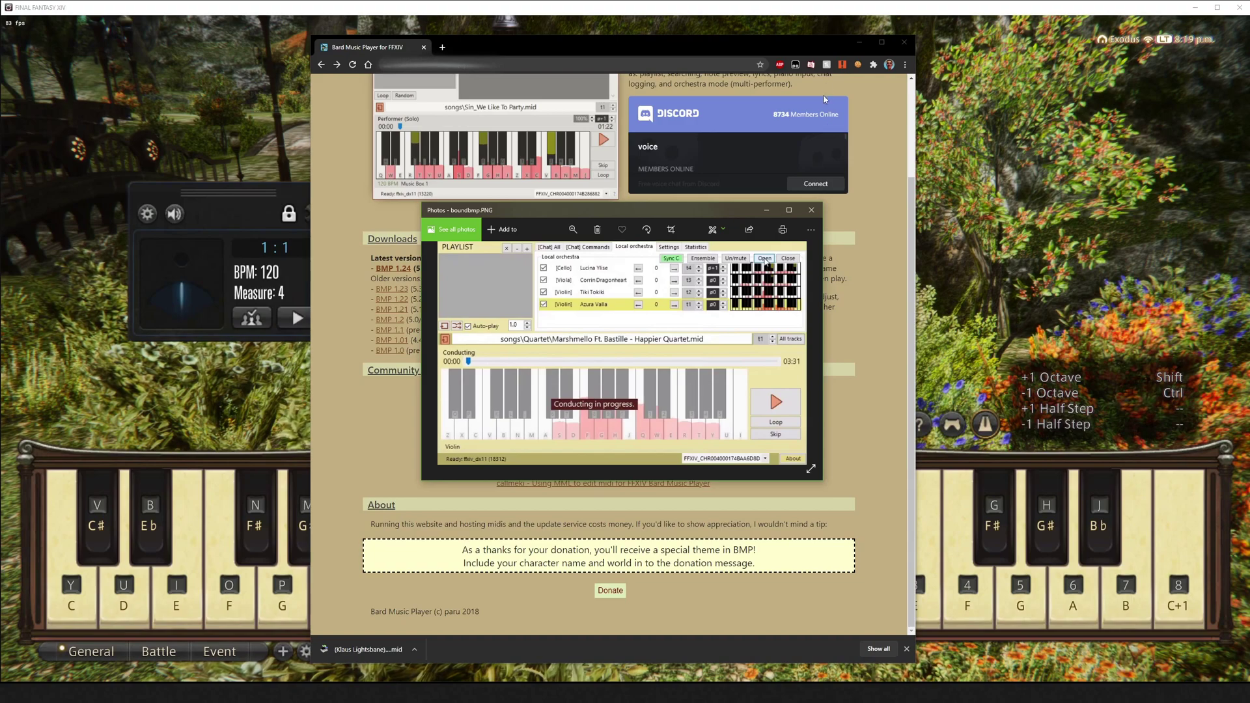
left_click(857, 44)
Place the boundbmp.PNG screenshot beside the Bard Music Player window, compare its local orchestra interface with version 1.24, and put the image away
left_click_drag(729, 213, 461, 202)
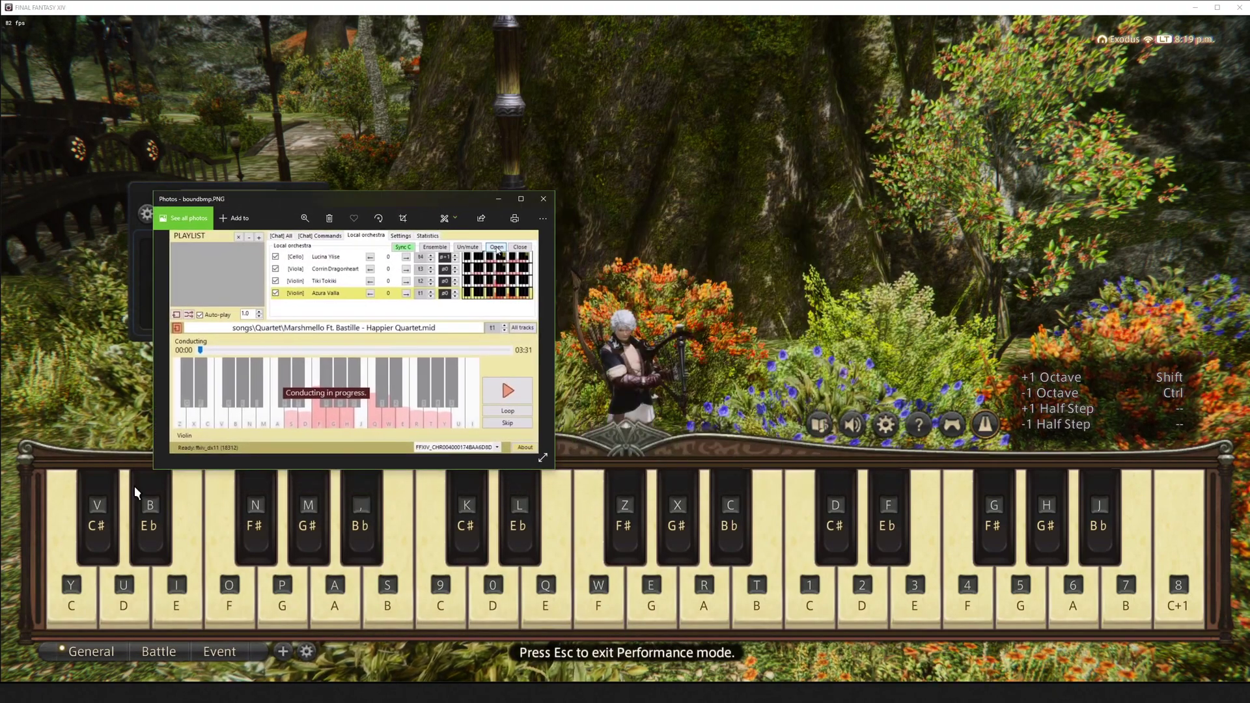
key("alt+Tab")
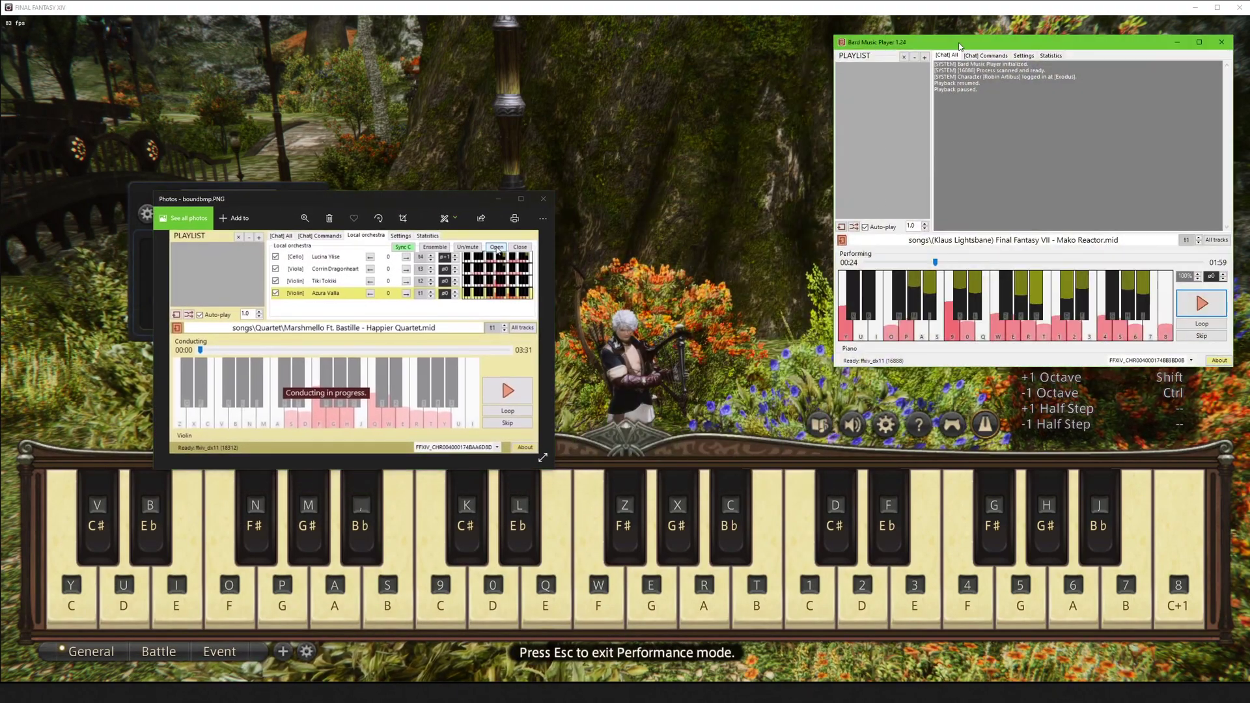
left_click_drag(958, 47, 716, 192)
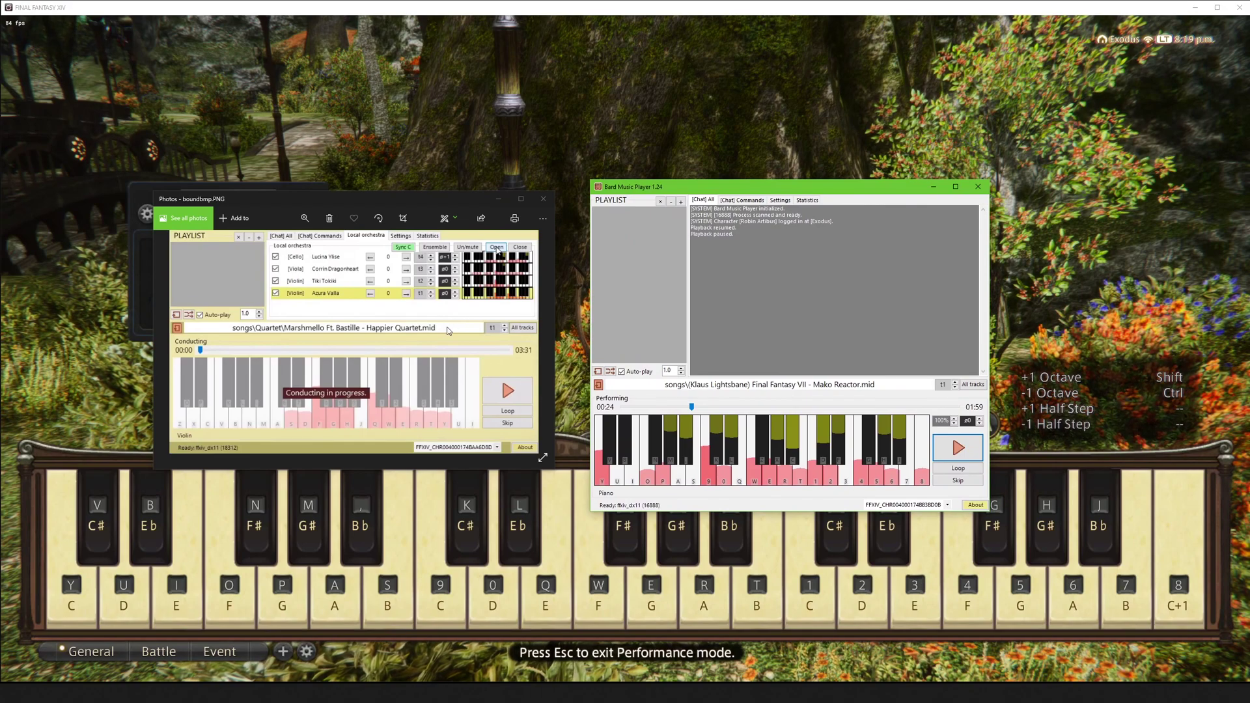
left_click(448, 331)
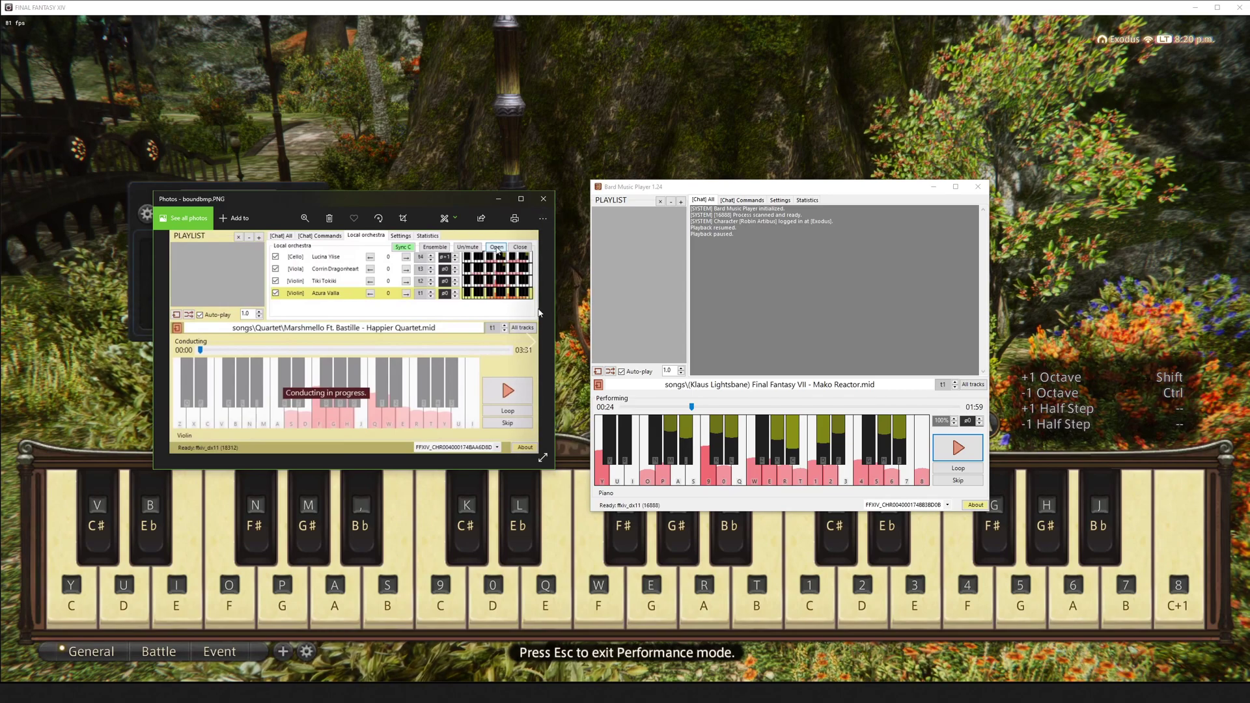
left_click(499, 198)
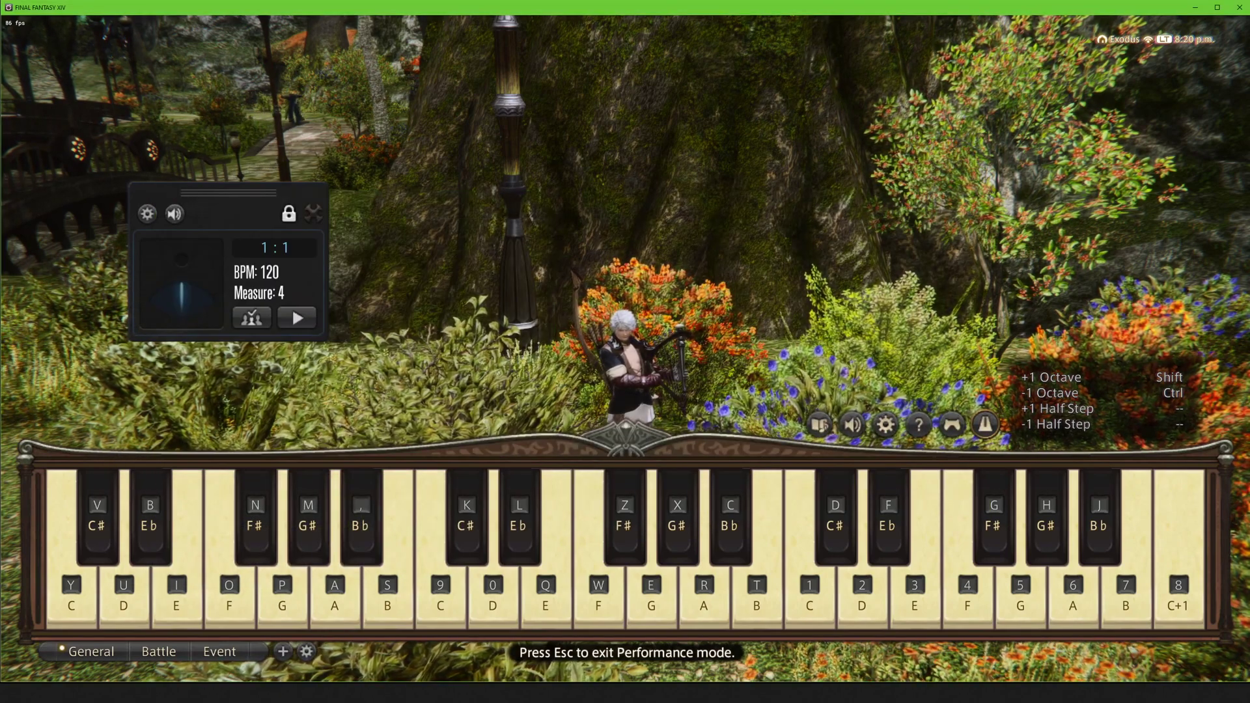
Switch to Discord, look through the pinned troubleshooting messages and tutorials in the bmp-support channel, and return to Final Fantasy XIV
key("alt+Tab")
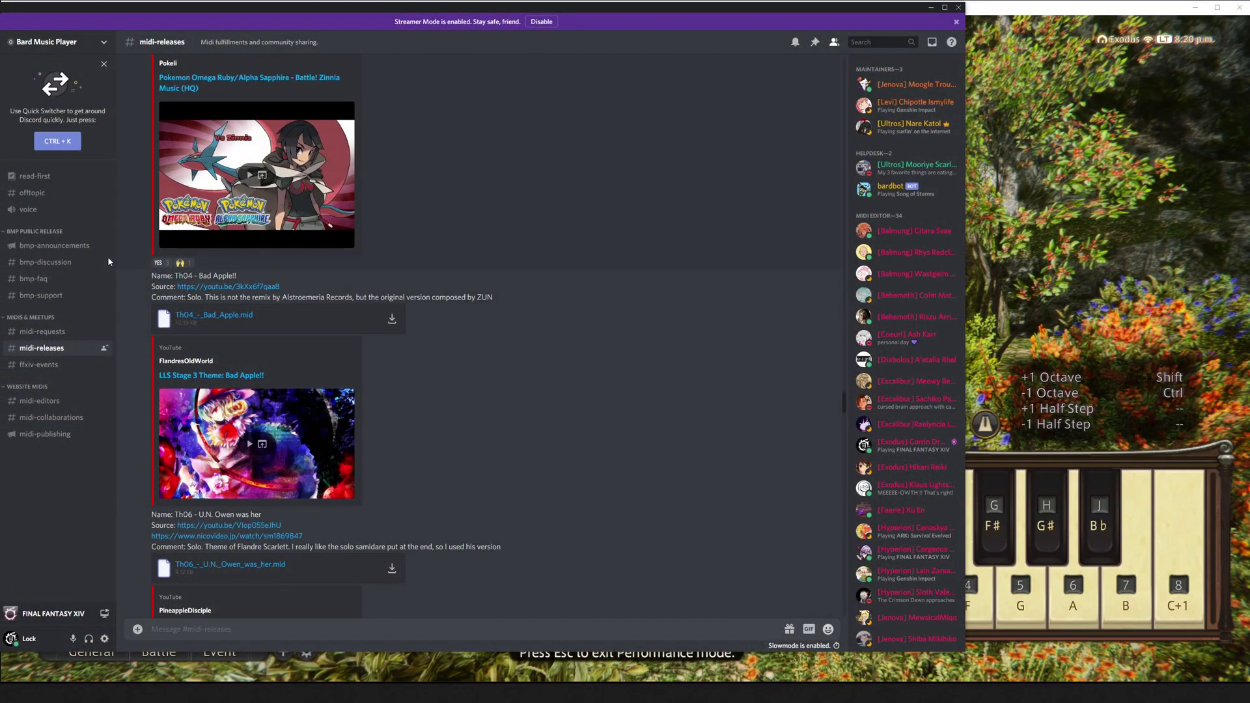
left_click(41, 295)
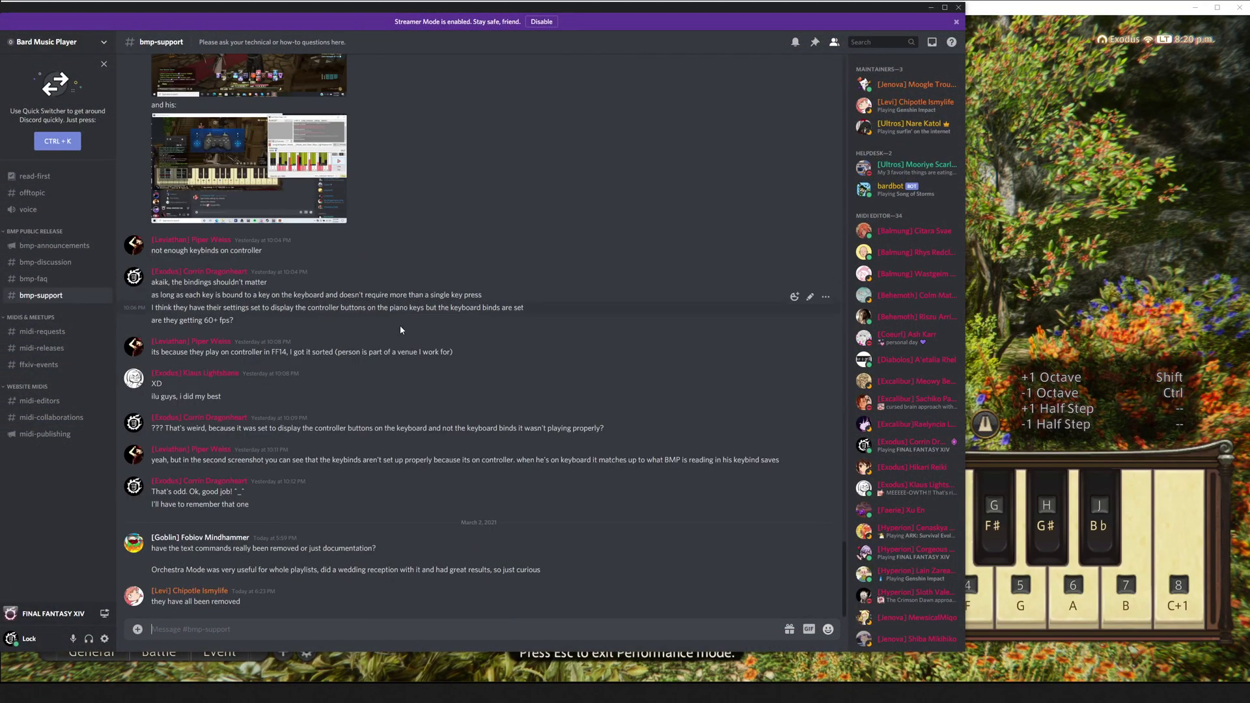
left_click(815, 42)
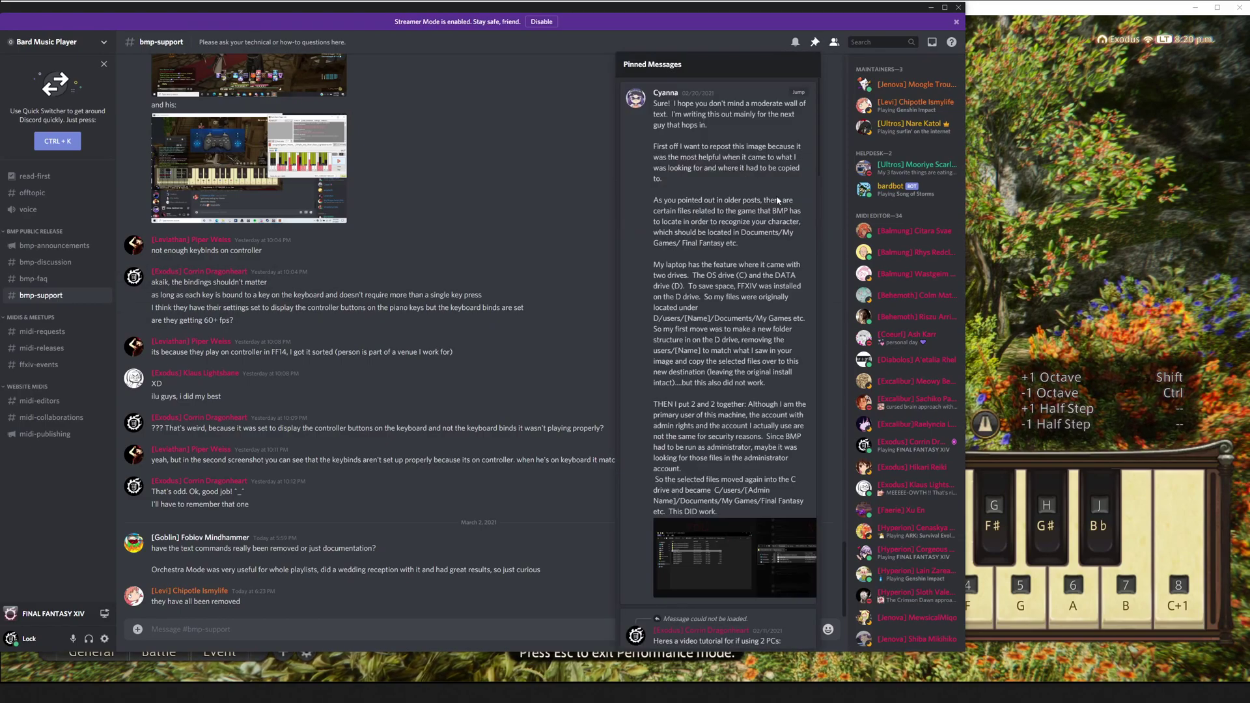
scroll(754, 230, "down", 10)
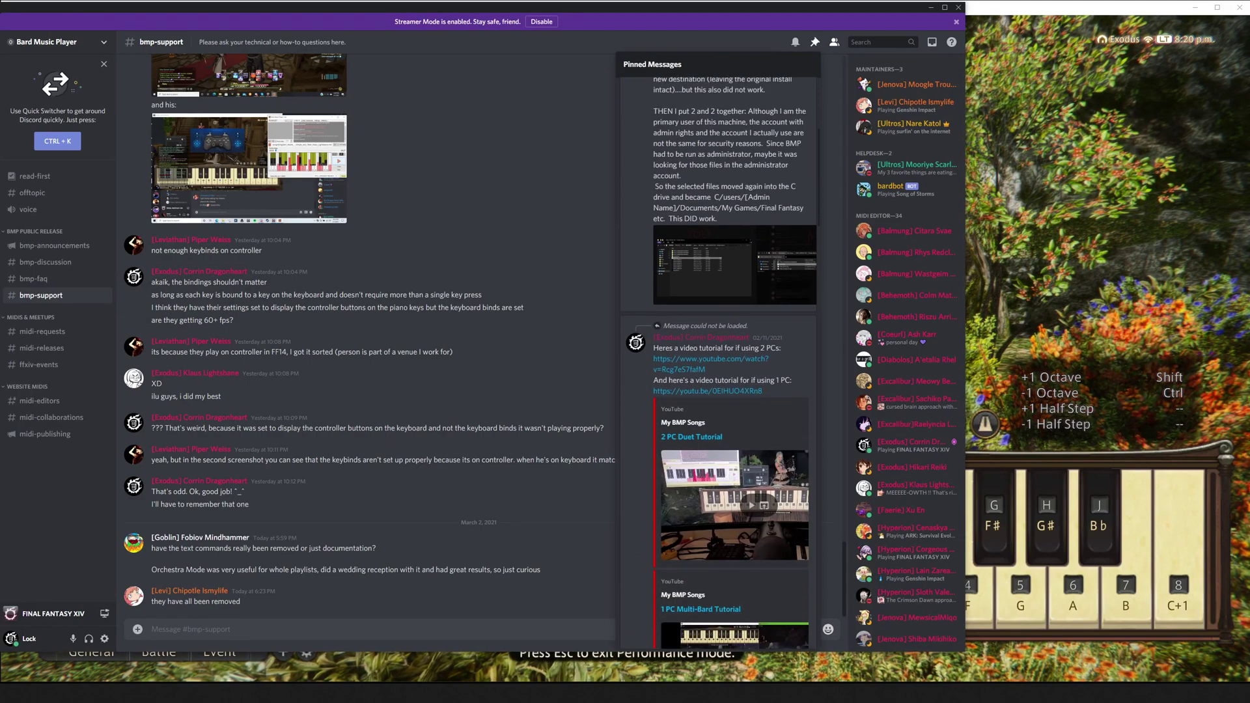
scroll(754, 233, "down", 15)
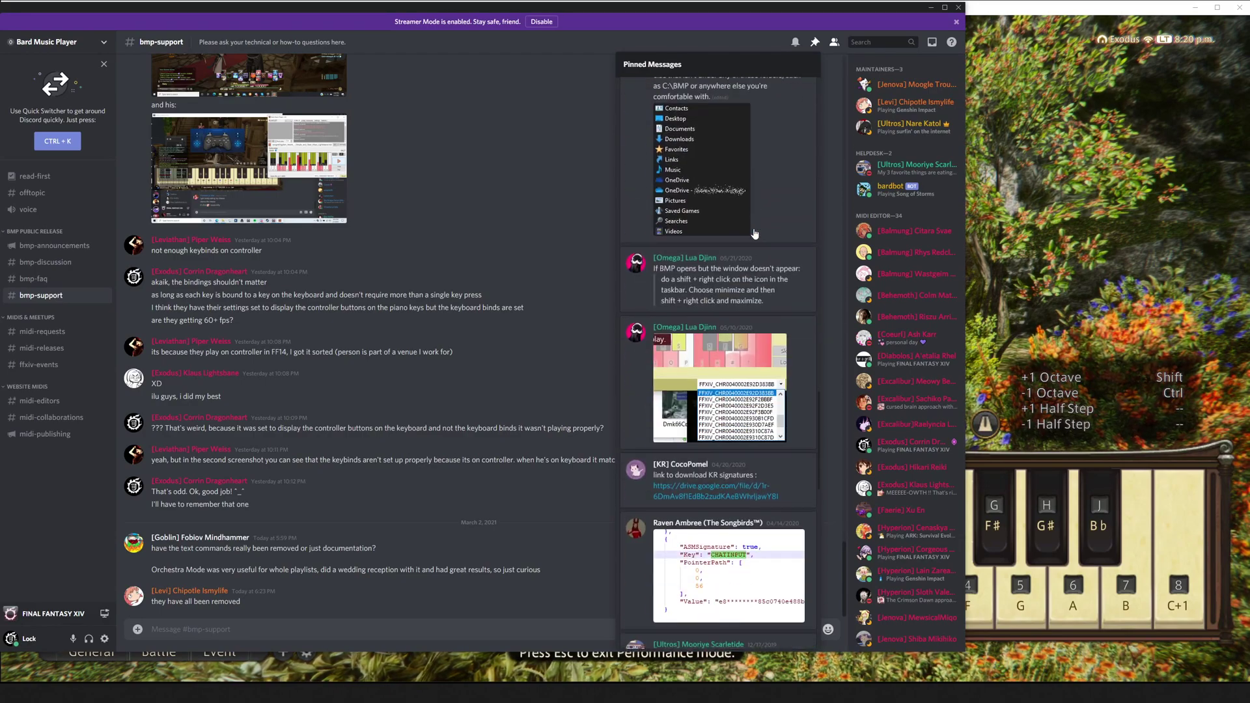
scroll(754, 233, "down", 15)
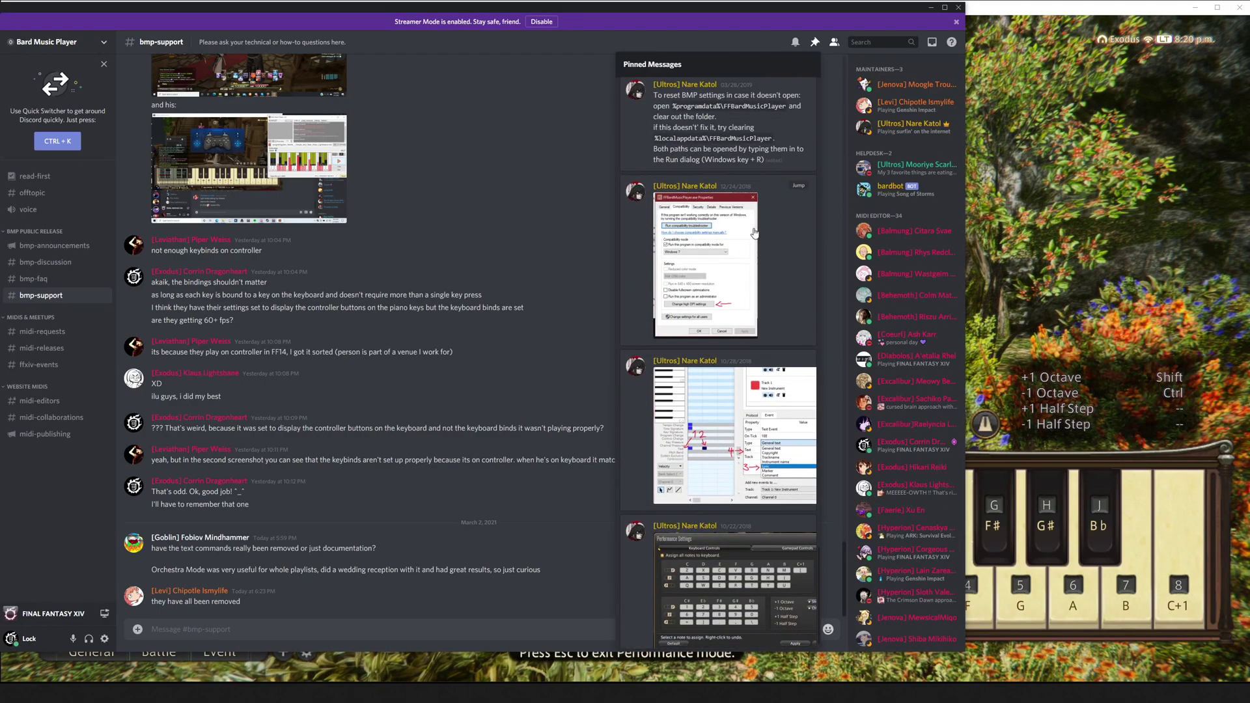
scroll(754, 232, "up", 15)
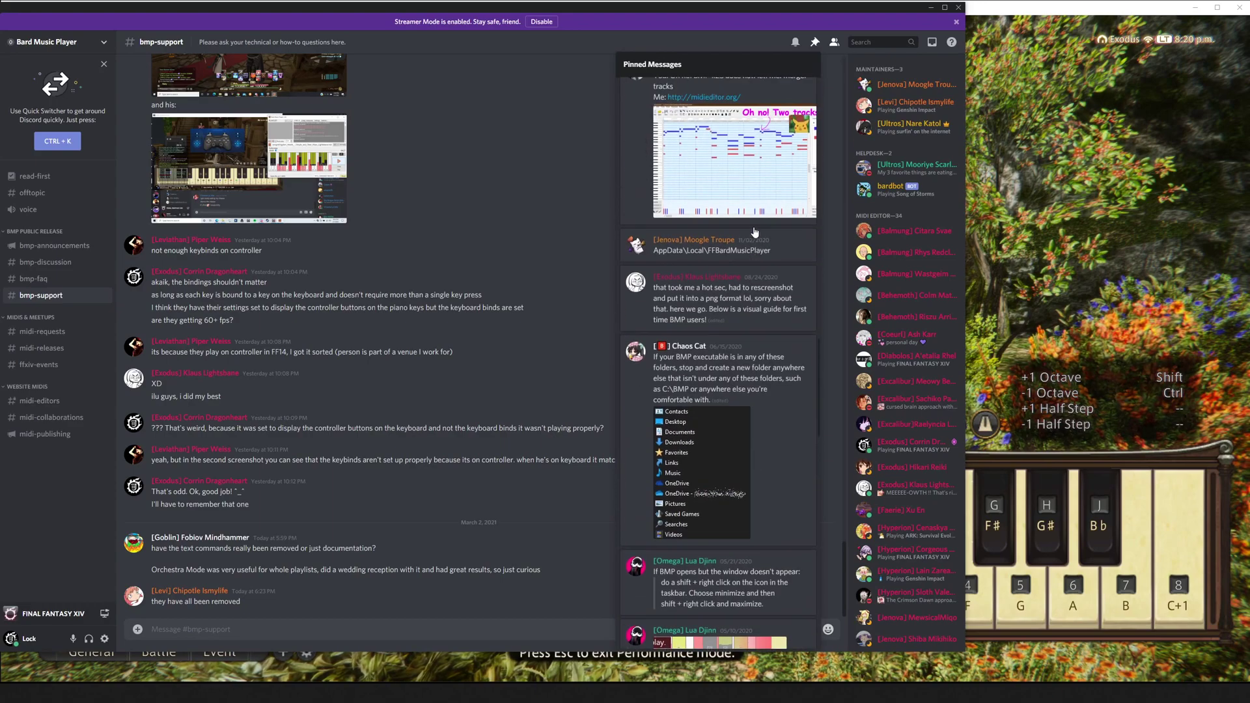
scroll(754, 233, "up", 15)
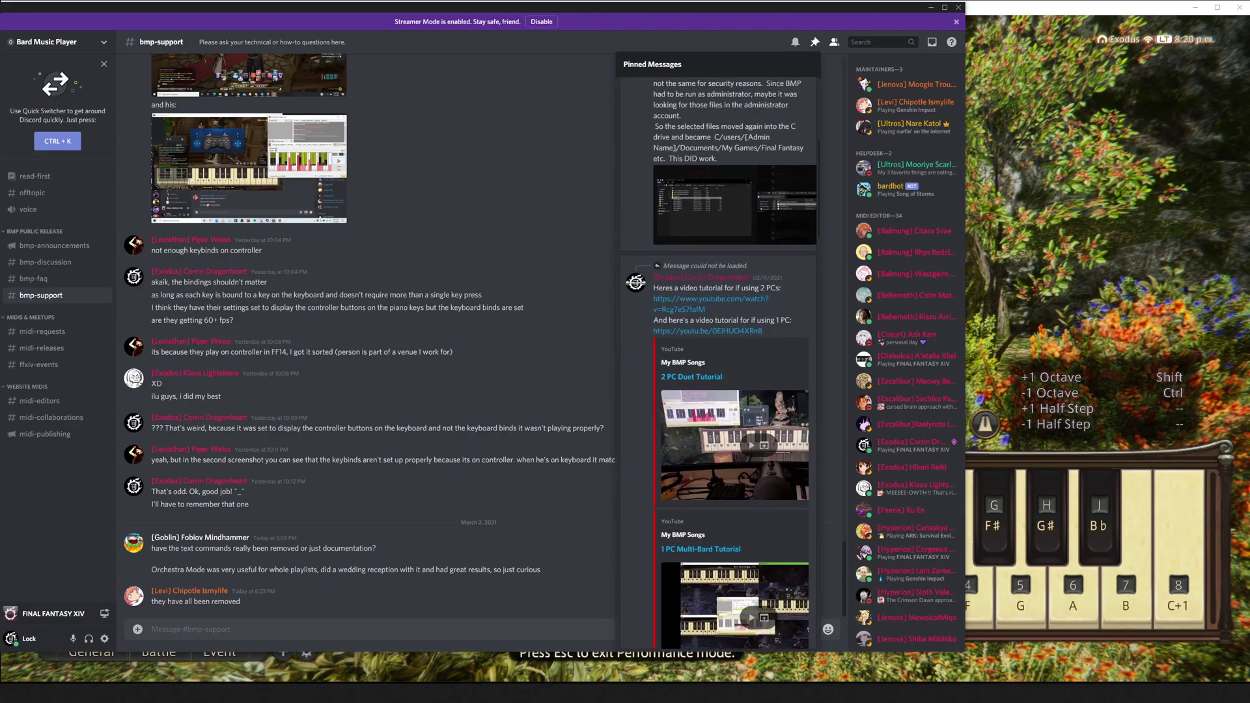
scroll(754, 233, "up", 2)
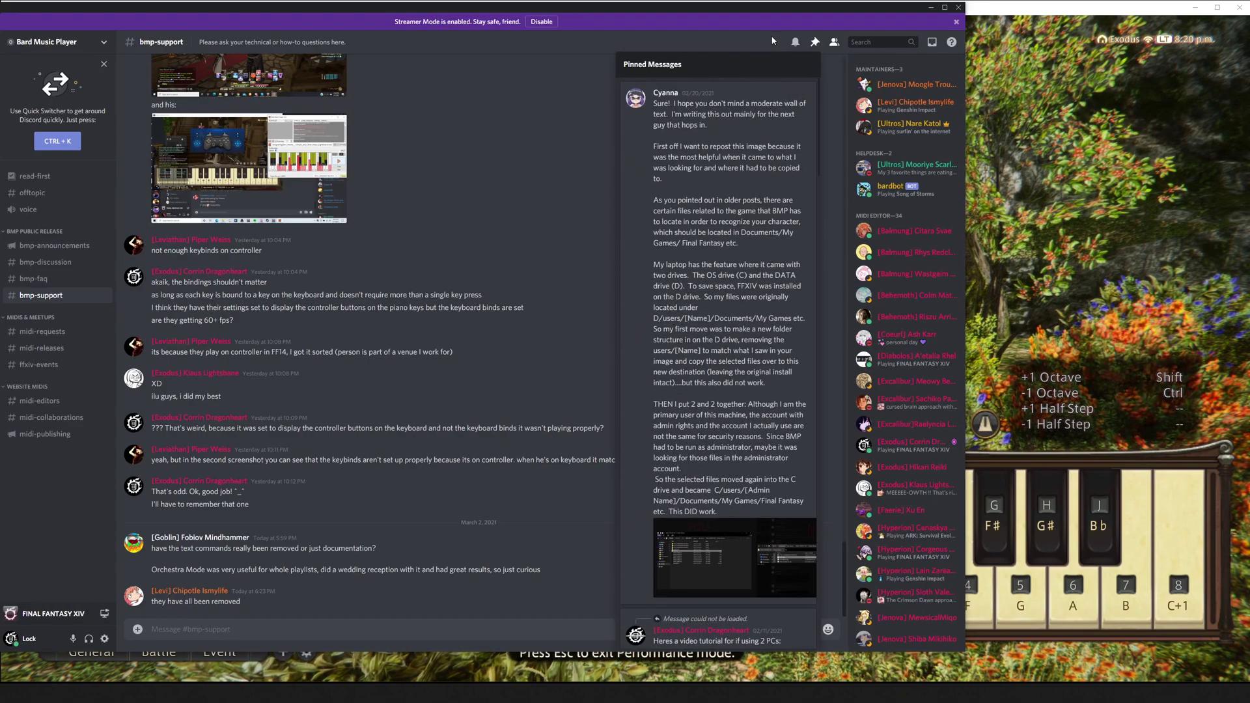
left_click(812, 42)
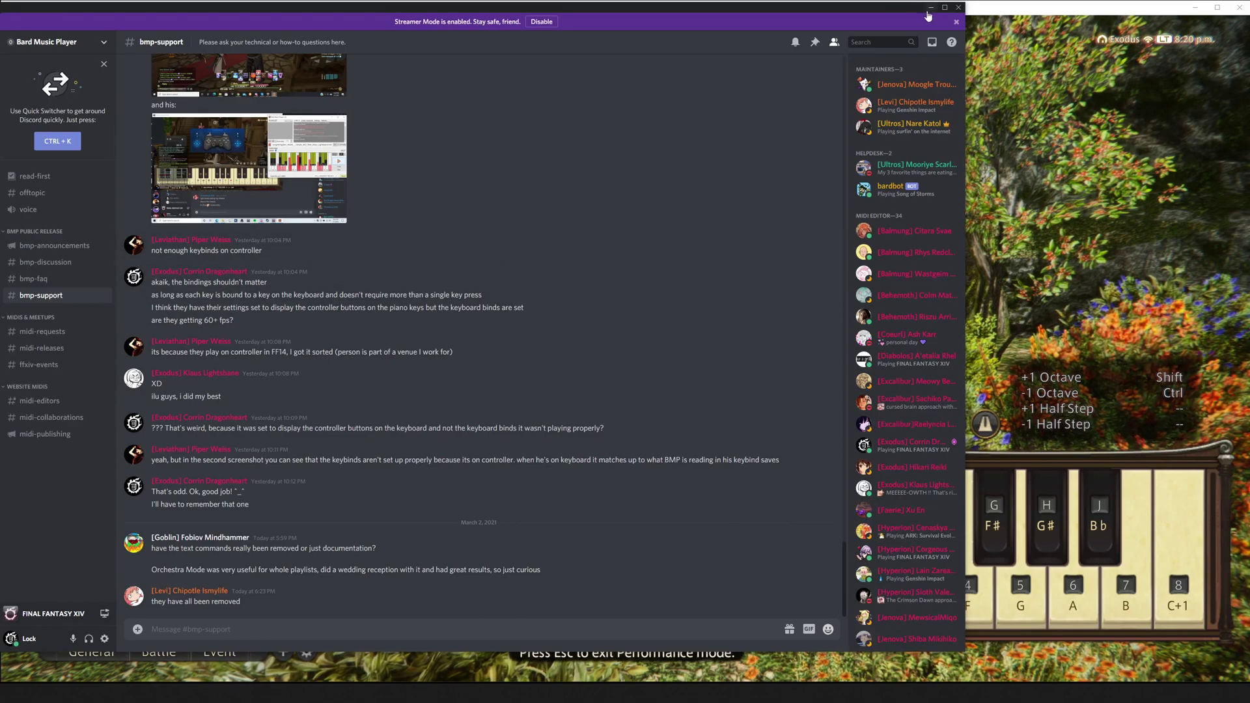
key("alt+Tab")
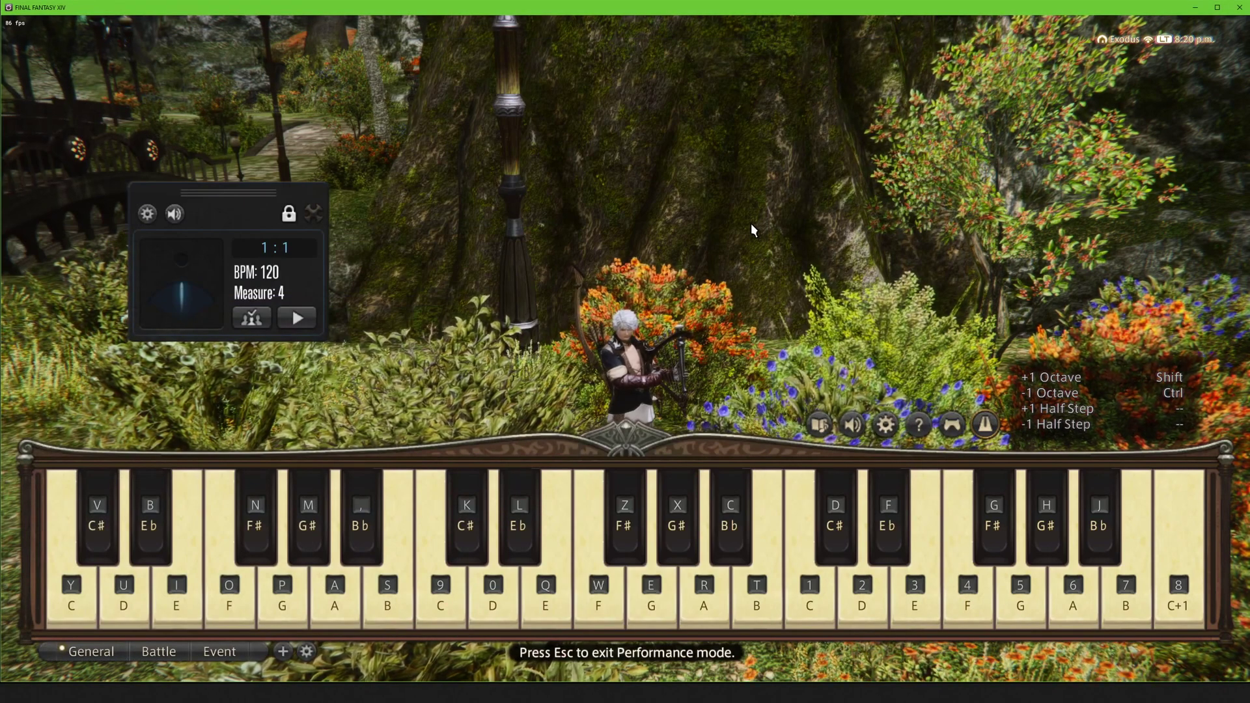